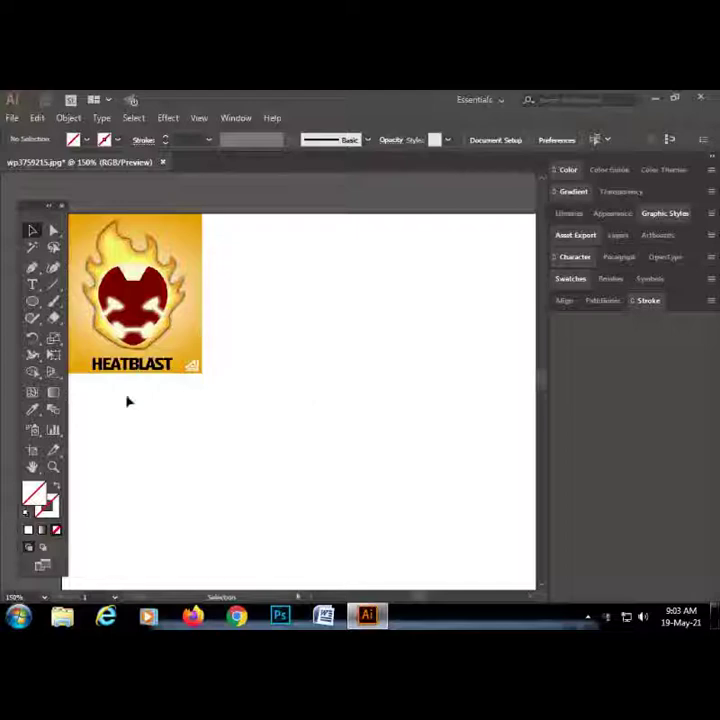
Draw a circle beside the reference image with a black stroke and no fill
{"action": "scroll", "coordinate": [298, 438], "scroll_direction": "down", "scroll_amount": 1}
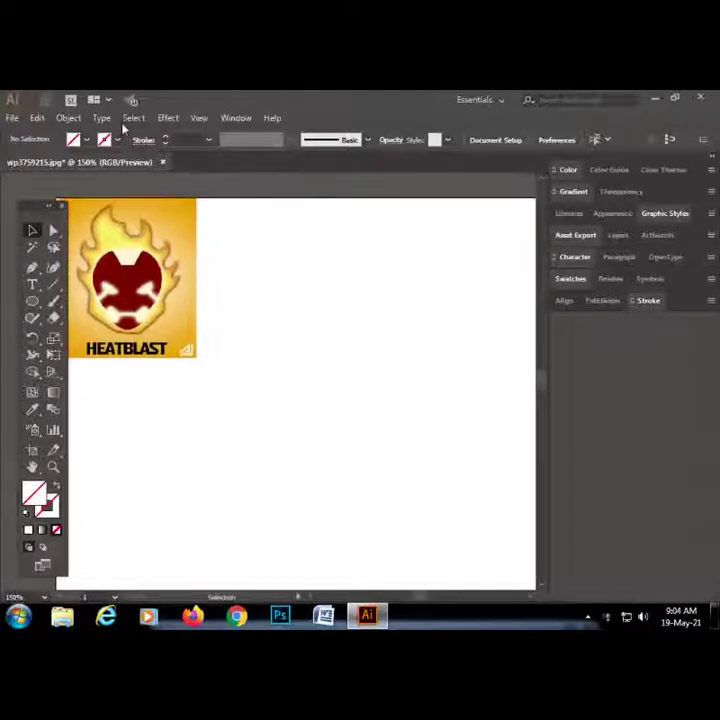
{"action": "key", "text": "l"}
{"action": "left_click_drag", "start_coordinate": [281, 329], "coordinate": [421, 482]}
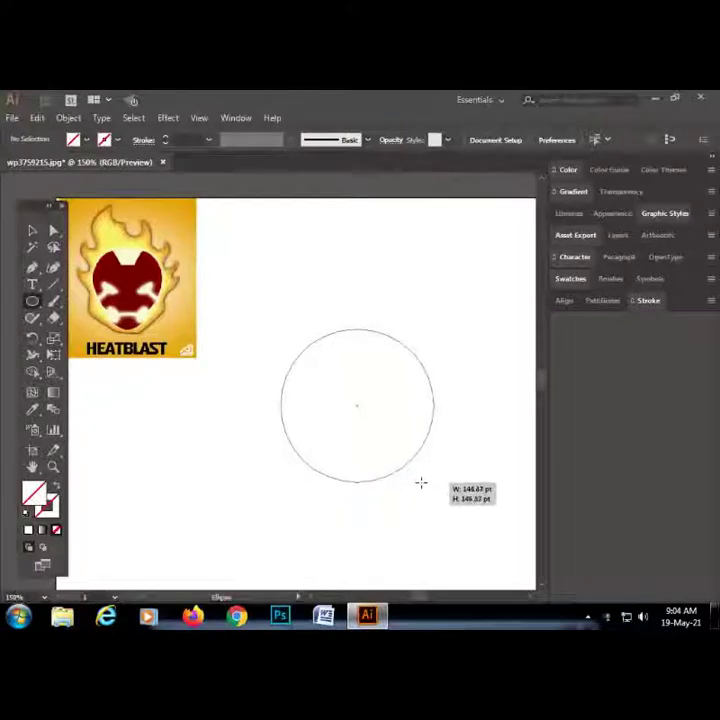
{"action": "left_click_drag", "start_coordinate": [421, 482], "coordinate": [422, 481]}
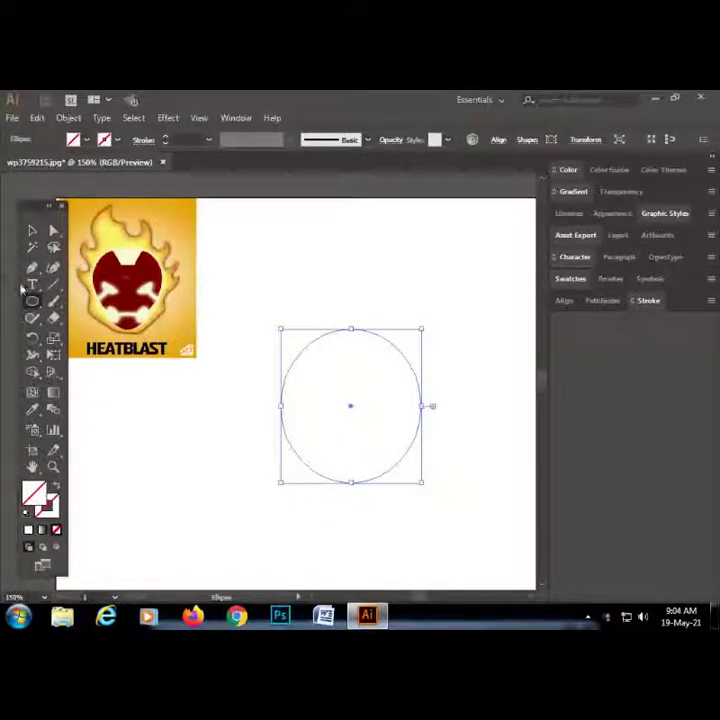
{"action": "left_click", "coordinate": [54, 233]}
{"action": "left_click_drag", "start_coordinate": [418, 318], "coordinate": [272, 492]}
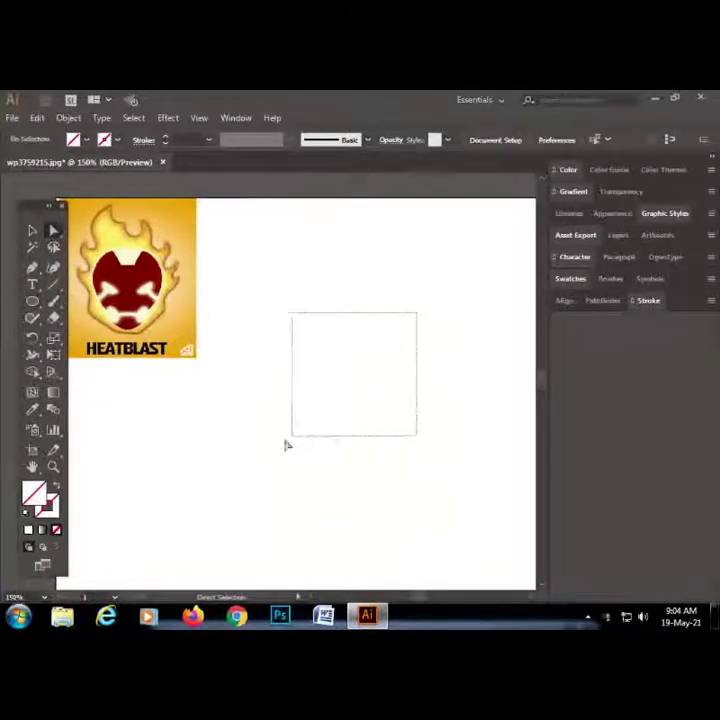
{"action": "left_click", "coordinate": [27, 514]}
{"action": "key", "text": "slash"}
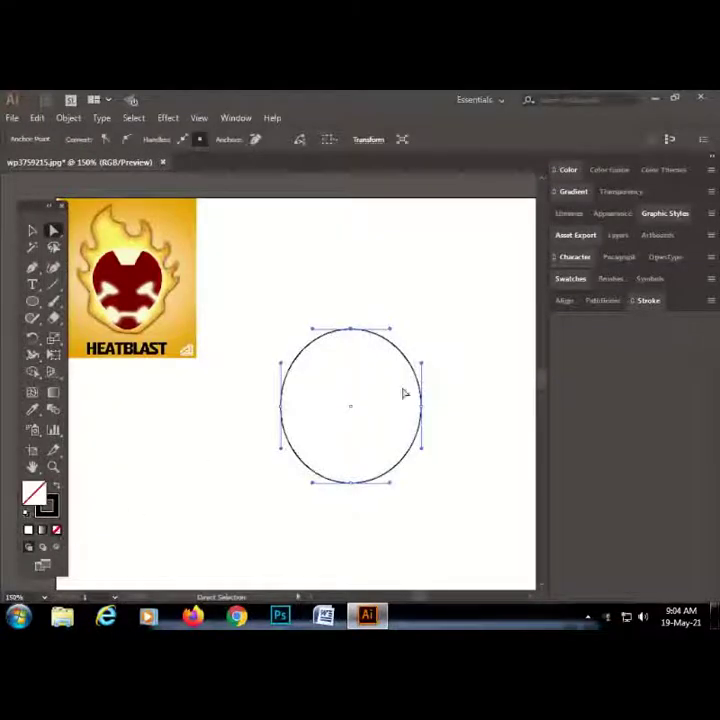
Adjust the circle's top, right and upper-left anchors toward a head shape
{"action": "left_click", "coordinate": [405, 392]}
{"action": "left_click", "coordinate": [347, 455]}
{"action": "left_click", "coordinate": [395, 300]}
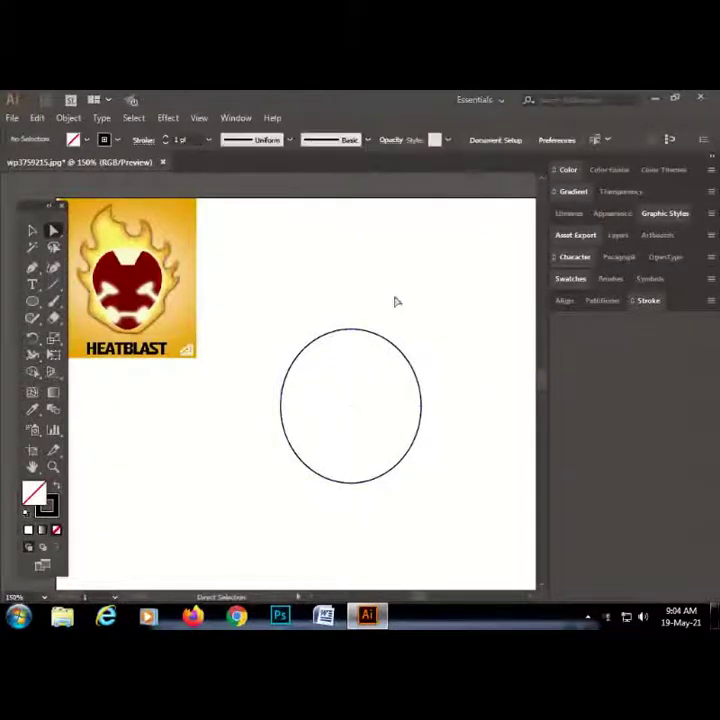
{"action": "left_click_drag", "start_coordinate": [386, 294], "coordinate": [336, 362]}
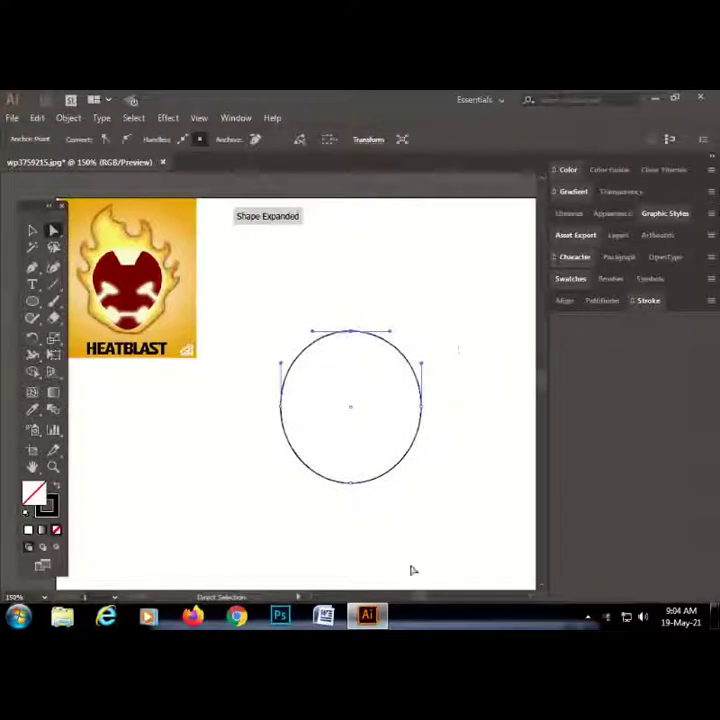
{"action": "left_click", "coordinate": [443, 353]}
{"action": "left_click_drag", "start_coordinate": [401, 386], "coordinate": [416, 374]}
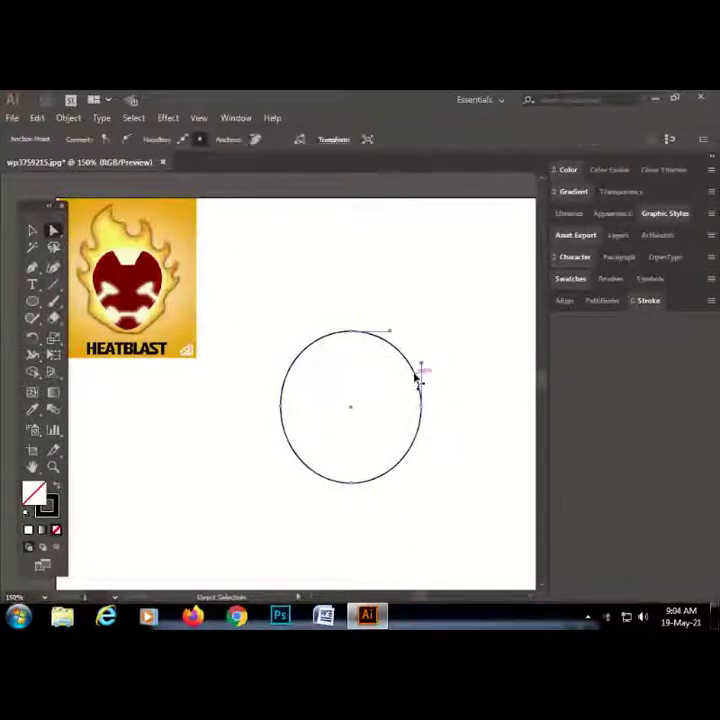
{"action": "left_click", "coordinate": [289, 349]}
{"action": "left_click_drag", "start_coordinate": [289, 349], "coordinate": [341, 383]}
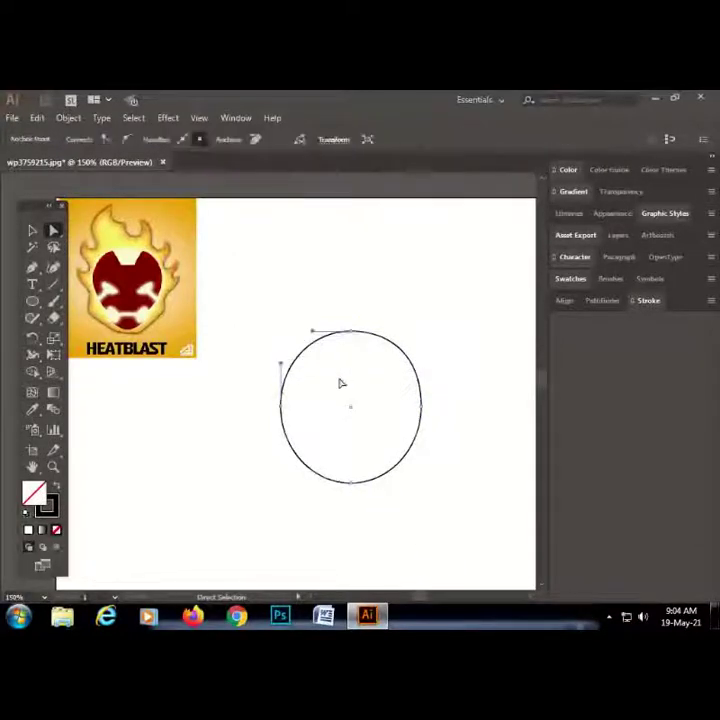
{"action": "left_click", "coordinate": [446, 441]}
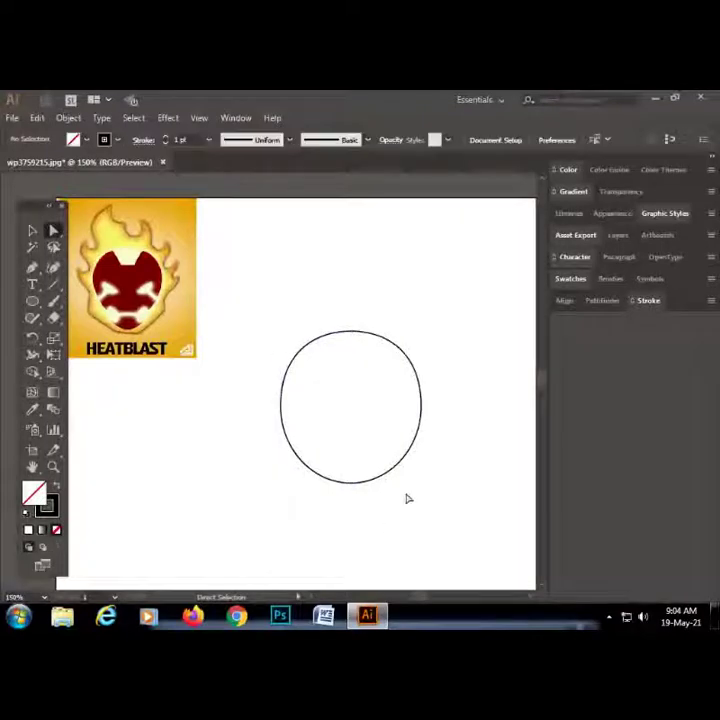
Reshape the bottom, lower-right and lower-left anchors so the circle narrows toward the chin
{"action": "left_click_drag", "start_coordinate": [409, 503], "coordinate": [331, 474]}
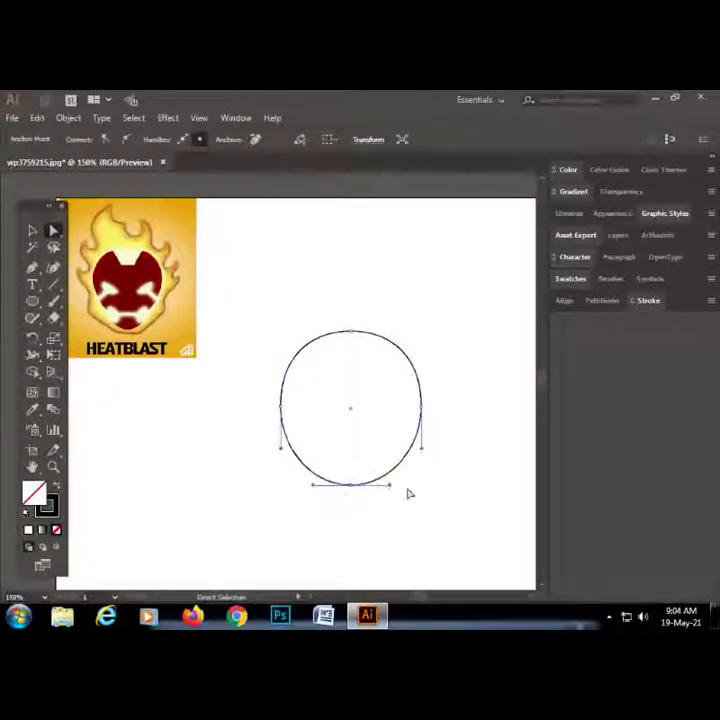
{"action": "mouse_move", "coordinate": [425, 497]}
{"action": "left_mouse_down"}
{"action": "mouse_move", "coordinate": [389, 441]}
{"action": "mouse_move", "coordinate": [393, 447]}
{"action": "left_mouse_up"}
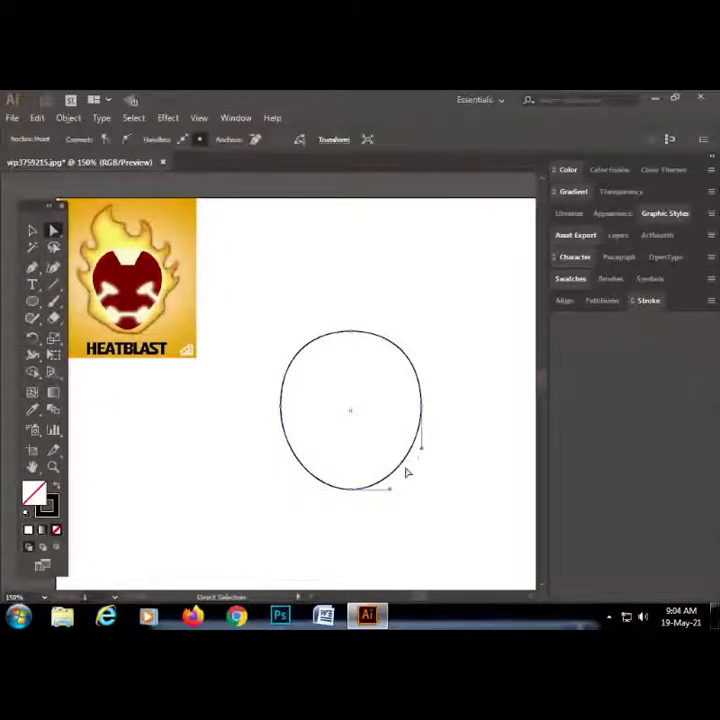
{"action": "left_click", "coordinate": [298, 499]}
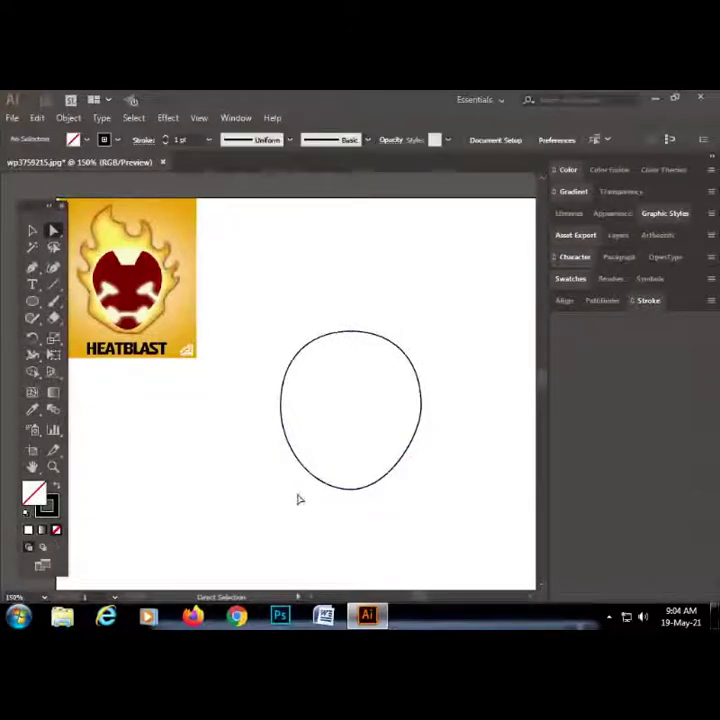
{"action": "left_click_drag", "start_coordinate": [314, 437], "coordinate": [321, 453]}
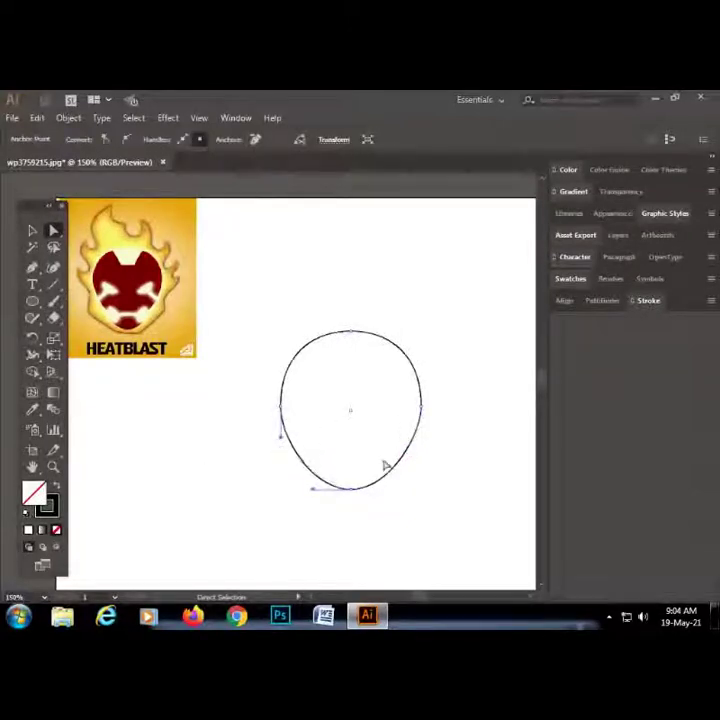
{"action": "left_click", "coordinate": [380, 545]}
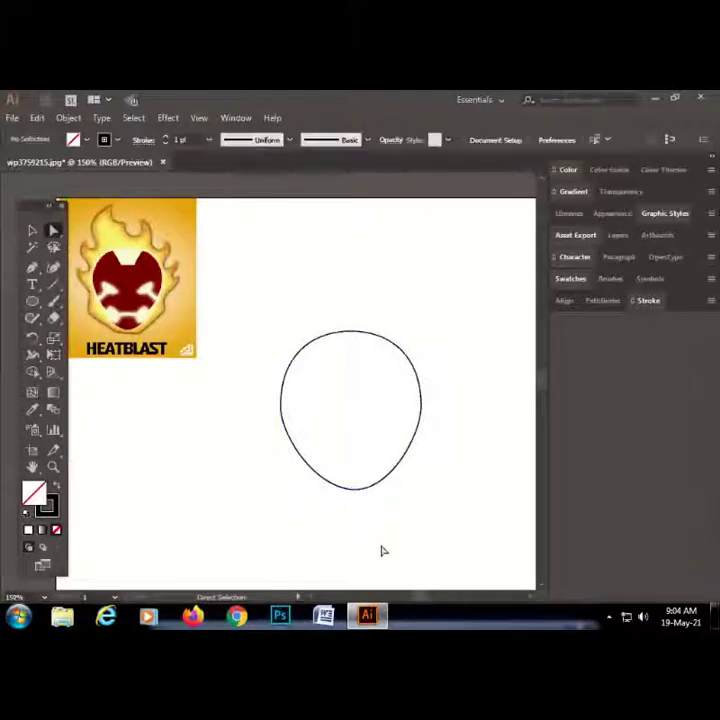
{"action": "left_click_drag", "start_coordinate": [387, 500], "coordinate": [317, 484]}
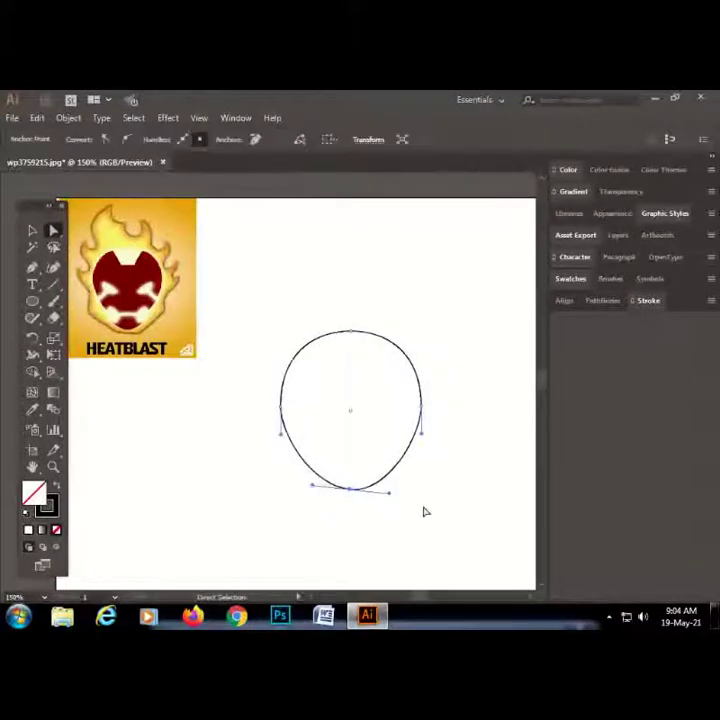
{"action": "left_click", "coordinate": [471, 371]}
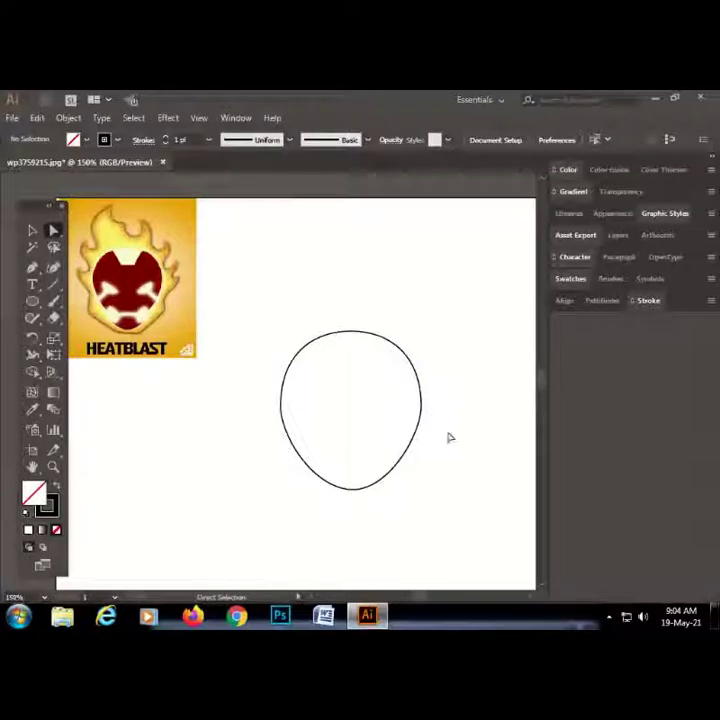
Refine the head's lower-right segment, bottom and left anchors into an egg shape
{"action": "mouse_move", "coordinate": [389, 447]}
{"action": "left_mouse_down"}
{"action": "mouse_move", "coordinate": [411, 508]}
{"action": "mouse_move", "coordinate": [387, 464]}
{"action": "mouse_move", "coordinate": [398, 470]}
{"action": "mouse_move", "coordinate": [389, 492]}
{"action": "left_mouse_up"}
{"action": "left_click", "coordinate": [423, 508]}
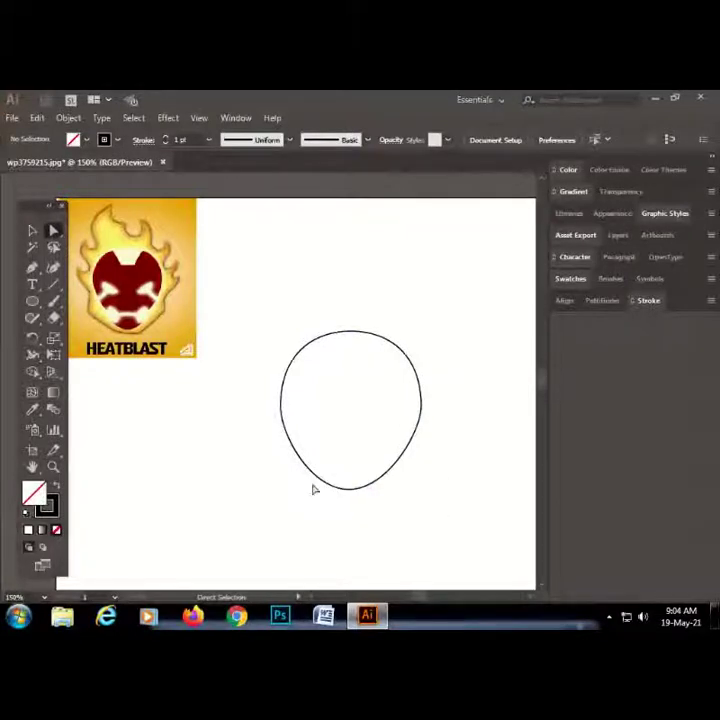
{"action": "left_click_drag", "start_coordinate": [292, 468], "coordinate": [405, 493]}
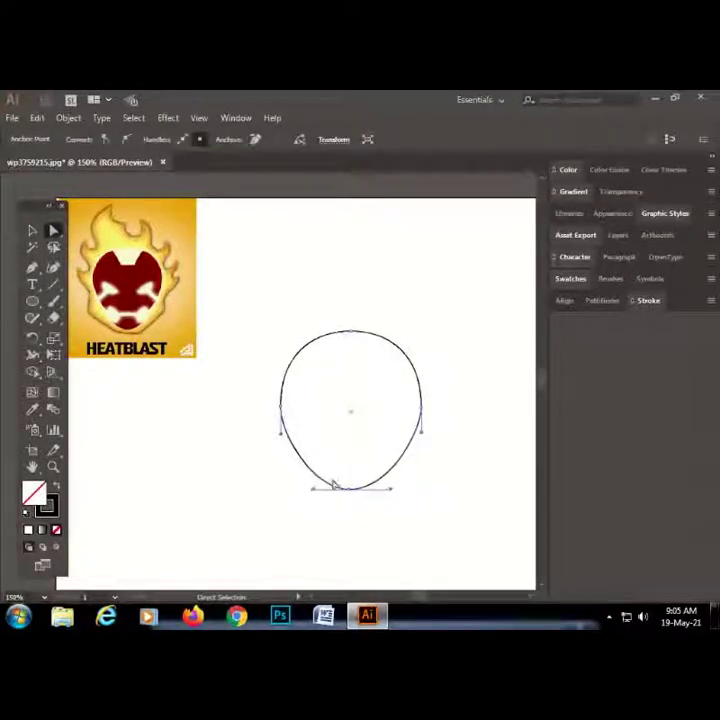
{"action": "left_click", "coordinate": [281, 419]}
{"action": "left_click_drag", "start_coordinate": [256, 370], "coordinate": [297, 402]}
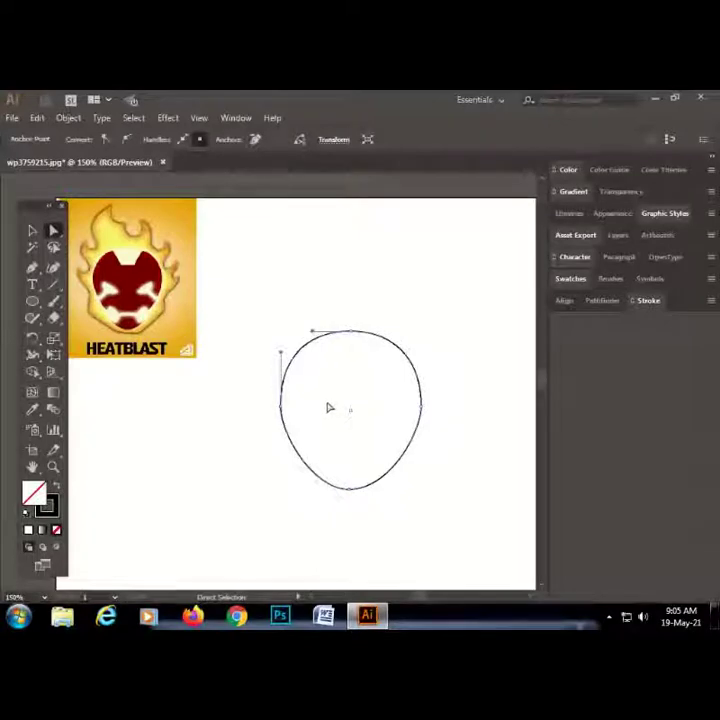
{"action": "left_click", "coordinate": [434, 350]}
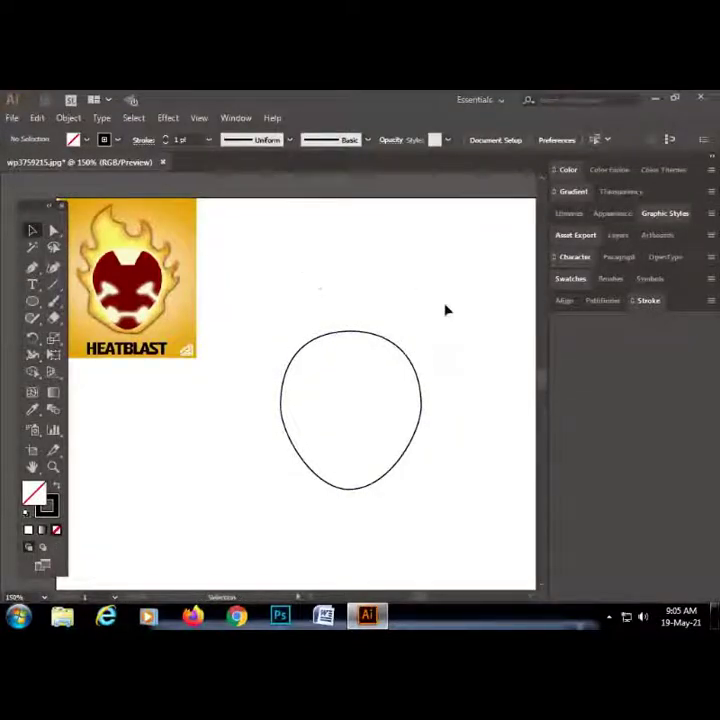
{"action": "left_click_drag", "start_coordinate": [445, 310], "coordinate": [312, 419]}
Pen-draw a closed trapezoid cap atop the head and begin a stick-shaped path inside its lower left
{"action": "left_click", "coordinate": [377, 292]}
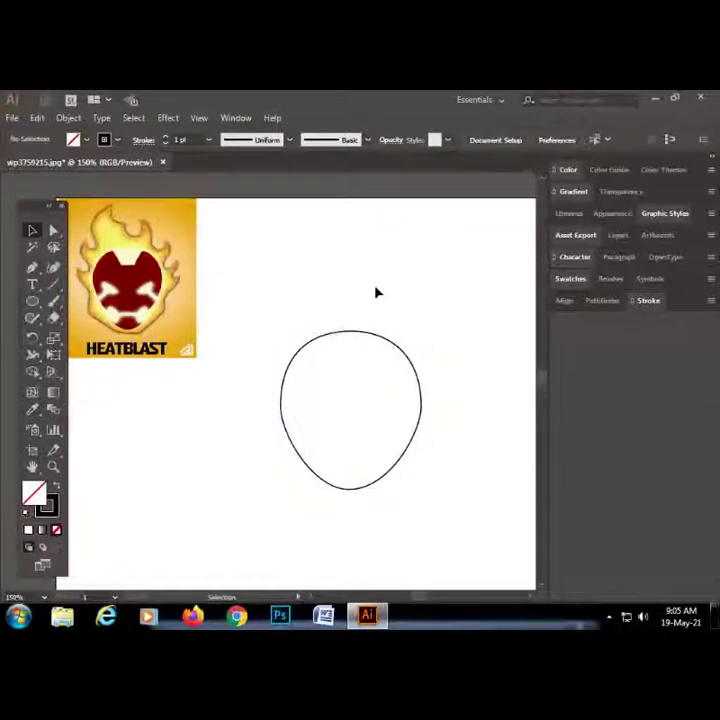
{"action": "left_click", "coordinate": [32, 267]}
{"action": "left_click_drag", "start_coordinate": [324, 337], "coordinate": [370, 358]}
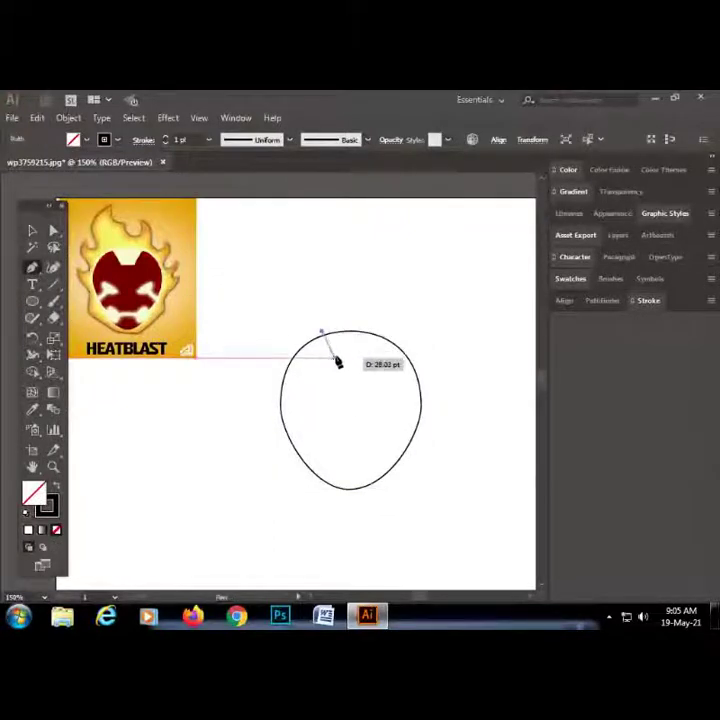
{"action": "left_click", "coordinate": [370, 354]}
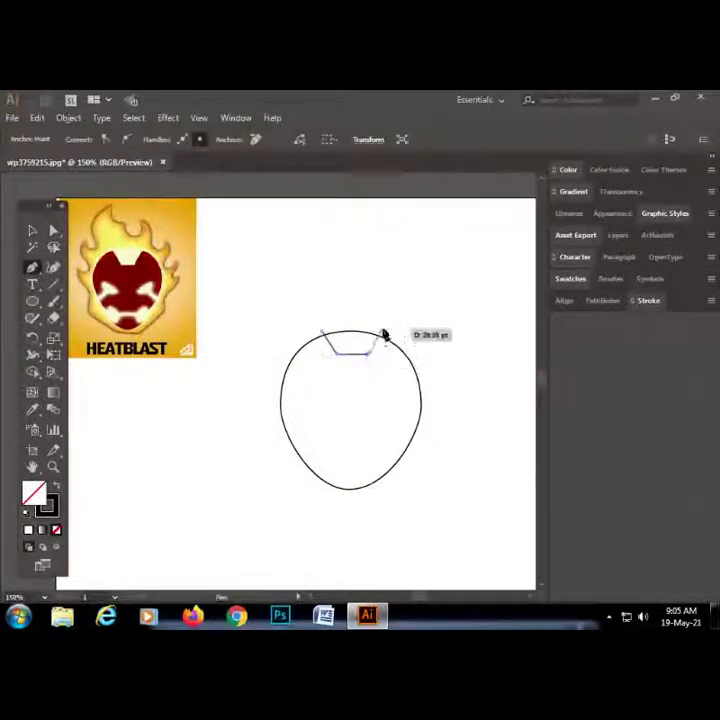
{"action": "left_click", "coordinate": [385, 329]}
{"action": "left_click", "coordinate": [322, 331]}
{"action": "left_click_drag", "start_coordinate": [284, 393], "coordinate": [284, 393]}
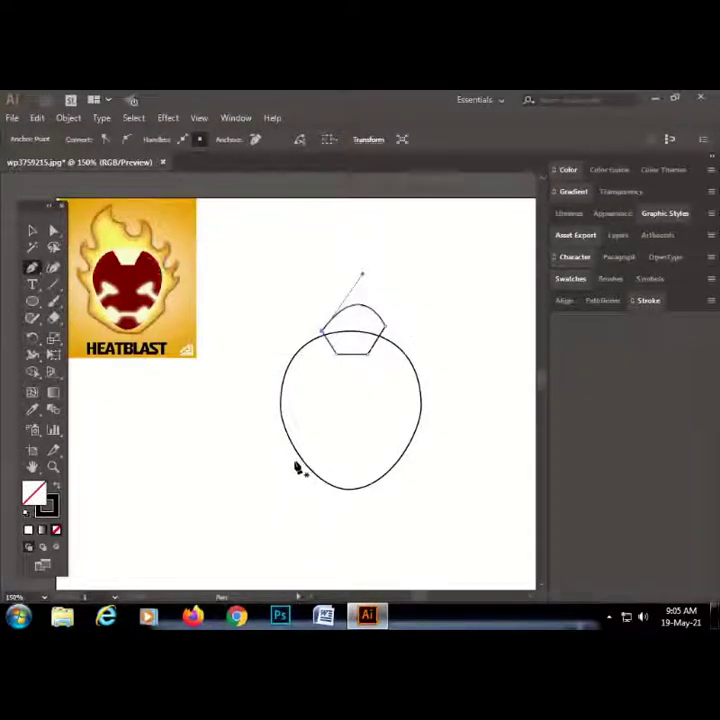
{"action": "mouse_move", "coordinate": [302, 464]}
{"action": "left_mouse_down"}
{"action": "mouse_move", "coordinate": [328, 433]}
{"action": "mouse_move", "coordinate": [321, 403]}
{"action": "mouse_move", "coordinate": [345, 433]}
{"action": "mouse_move", "coordinate": [342, 426]}
{"action": "mouse_move", "coordinate": [332, 437]}
{"action": "mouse_move", "coordinate": [329, 432]}
{"action": "mouse_move", "coordinate": [346, 448]}
{"action": "mouse_move", "coordinate": [302, 478]}
{"action": "mouse_move", "coordinate": [225, 362]}
{"action": "left_mouse_up"}
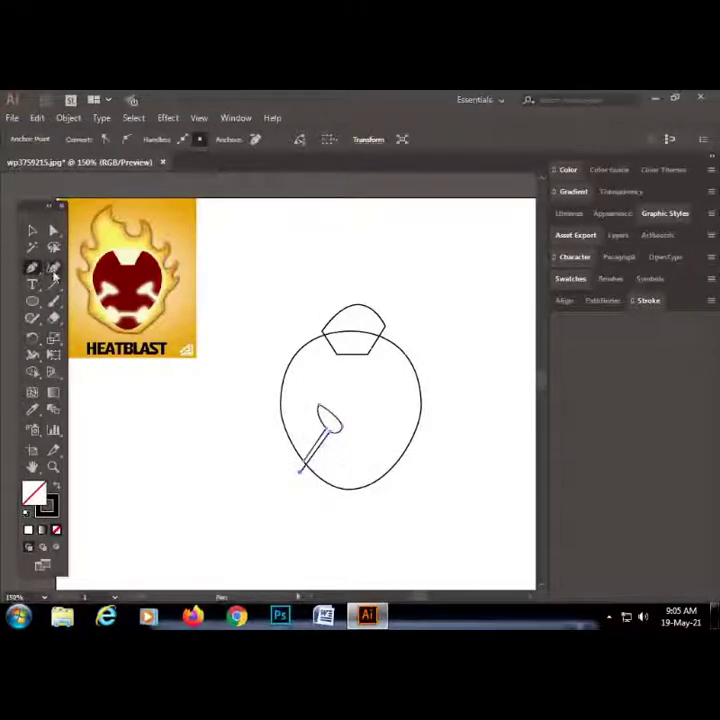
Reshape the small blob of the stick eye and shift the eye slightly up and left
{"action": "left_click", "coordinate": [199, 513], "text": "ctrl"}
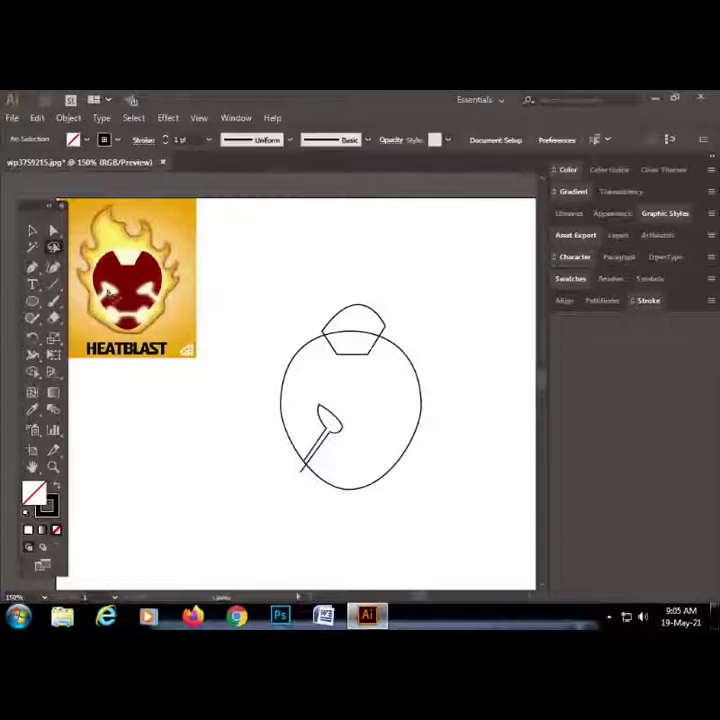
{"action": "left_click", "coordinate": [341, 429]}
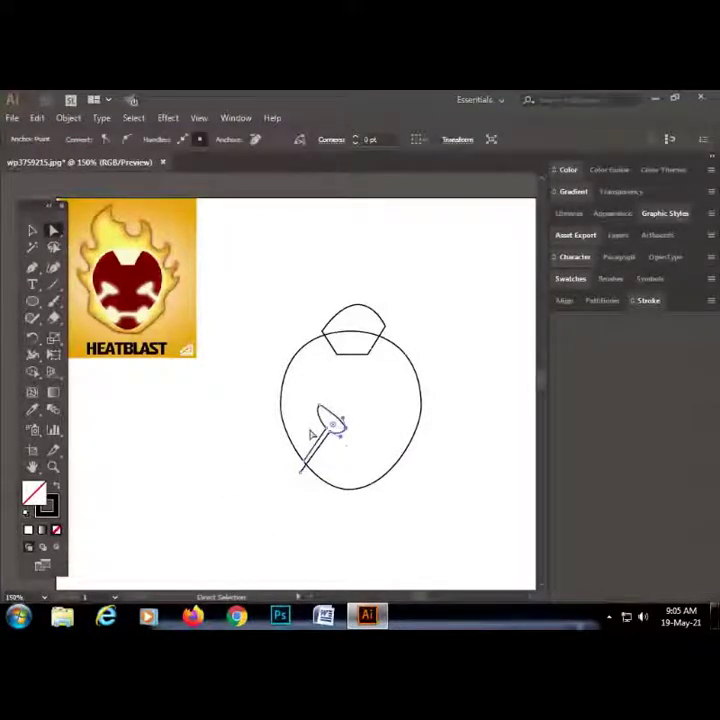
{"action": "left_click_drag", "start_coordinate": [331, 431], "coordinate": [340, 428]}
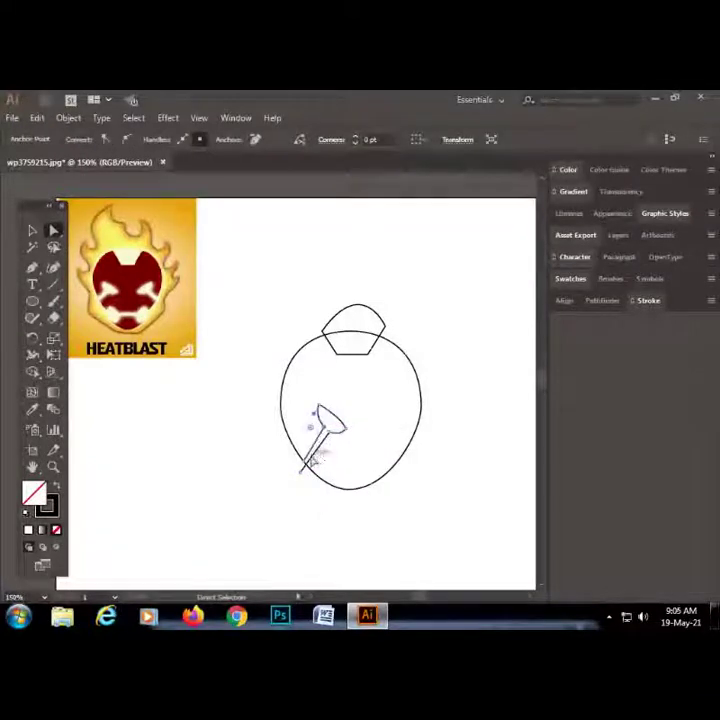
{"action": "left_click_drag", "start_coordinate": [306, 469], "coordinate": [325, 476]}
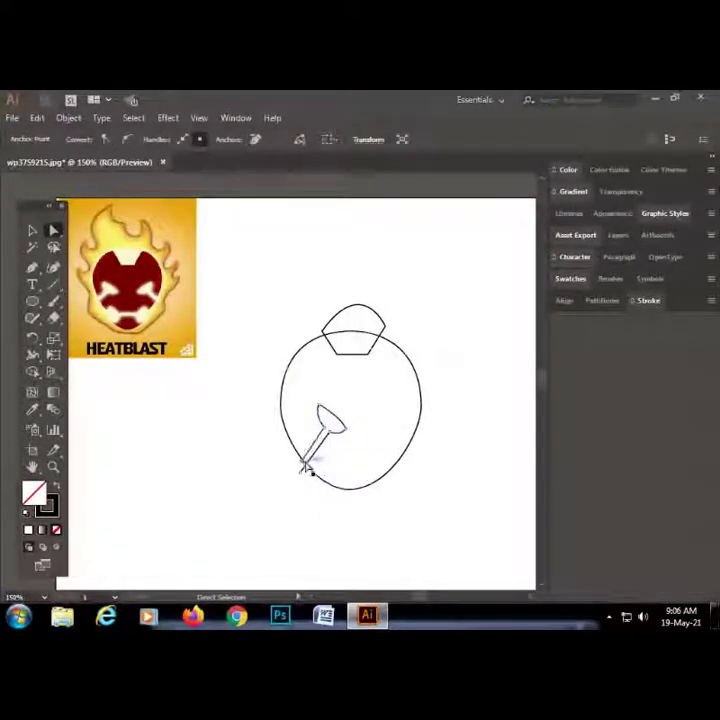
{"action": "left_click", "coordinate": [33, 228]}
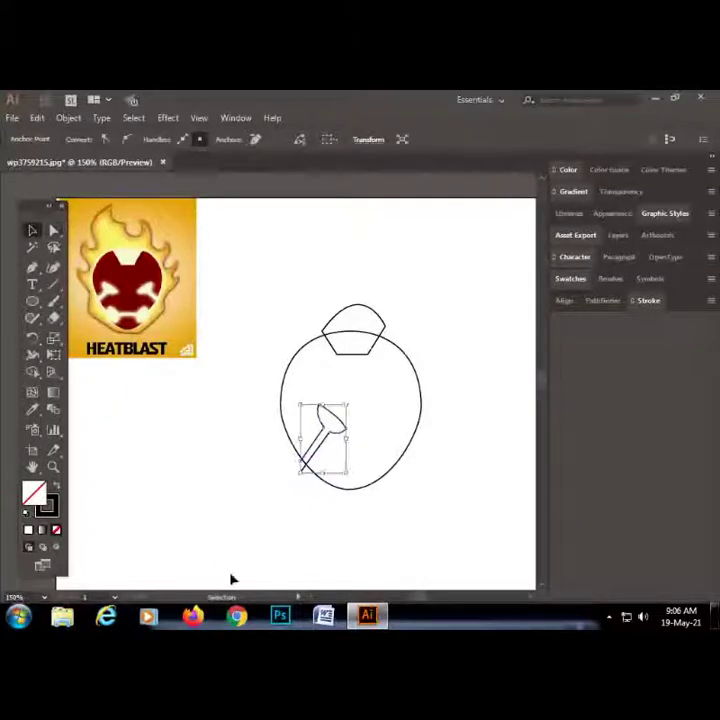
{"action": "left_click", "coordinate": [233, 579]}
{"action": "left_click_drag", "start_coordinate": [338, 426], "coordinate": [325, 415]}
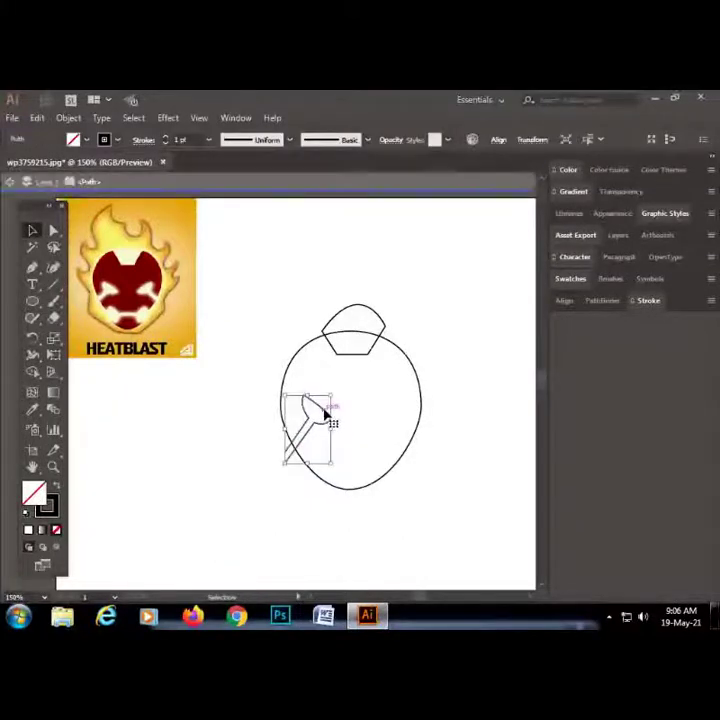
{"action": "left_click", "coordinate": [175, 458]}
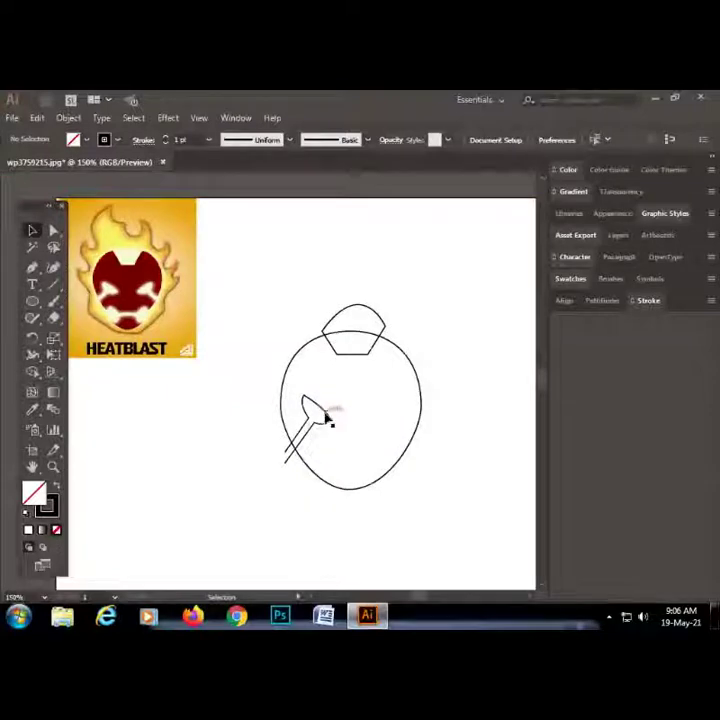
Duplicate the stick eye, mirror it horizontally and place it on the face's right side
{"action": "mouse_move", "coordinate": [327, 415]}
{"action": "left_mouse_down"}
{"action": "mouse_move", "coordinate": [405, 426]}
{"action": "mouse_move", "coordinate": [372, 431]}
{"action": "mouse_move", "coordinate": [382, 423]}
{"action": "left_mouse_up"}
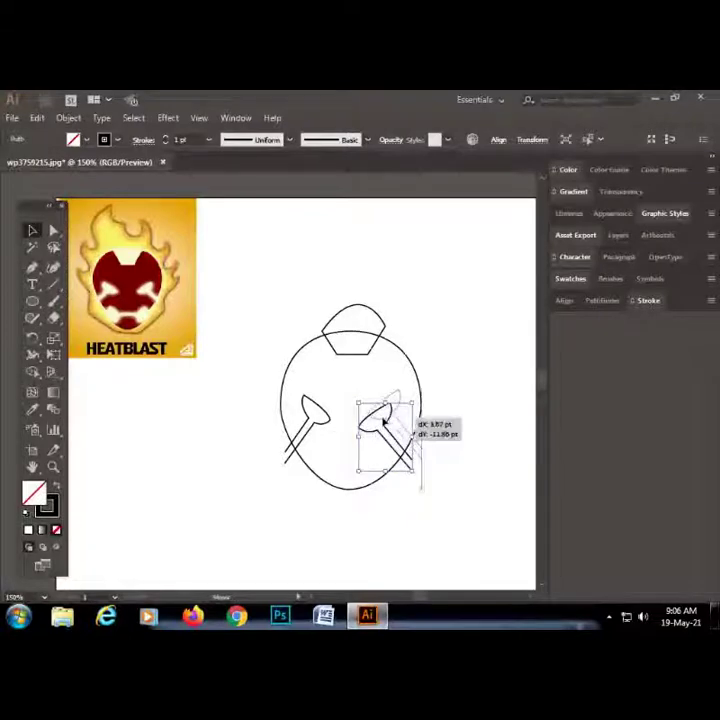
{"action": "left_click", "coordinate": [485, 408]}
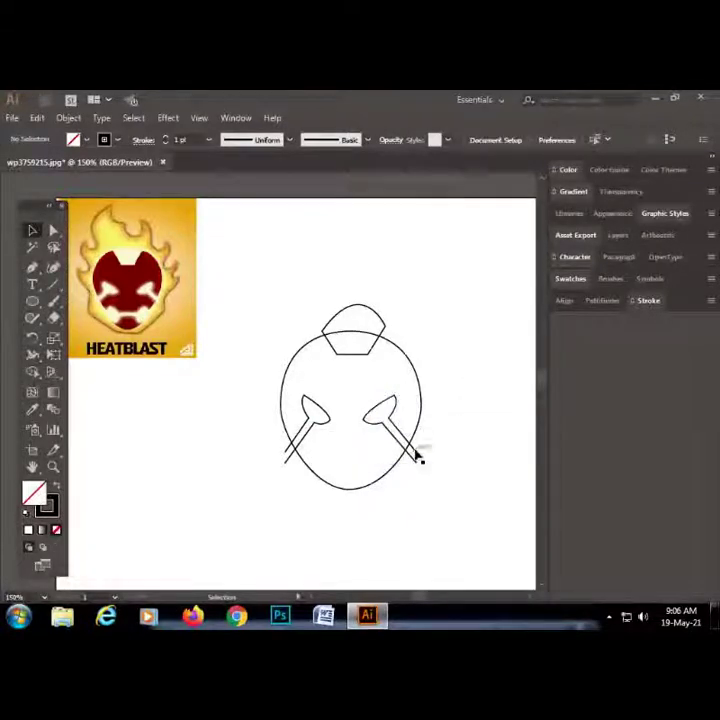
{"action": "left_click_drag", "start_coordinate": [415, 455], "coordinate": [418, 455]}
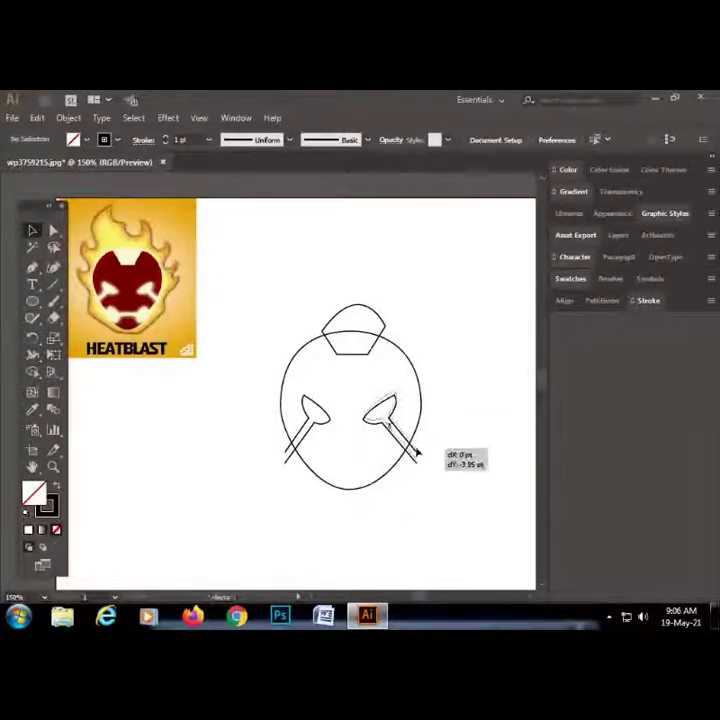
{"action": "left_click_drag", "start_coordinate": [333, 422], "coordinate": [330, 419]}
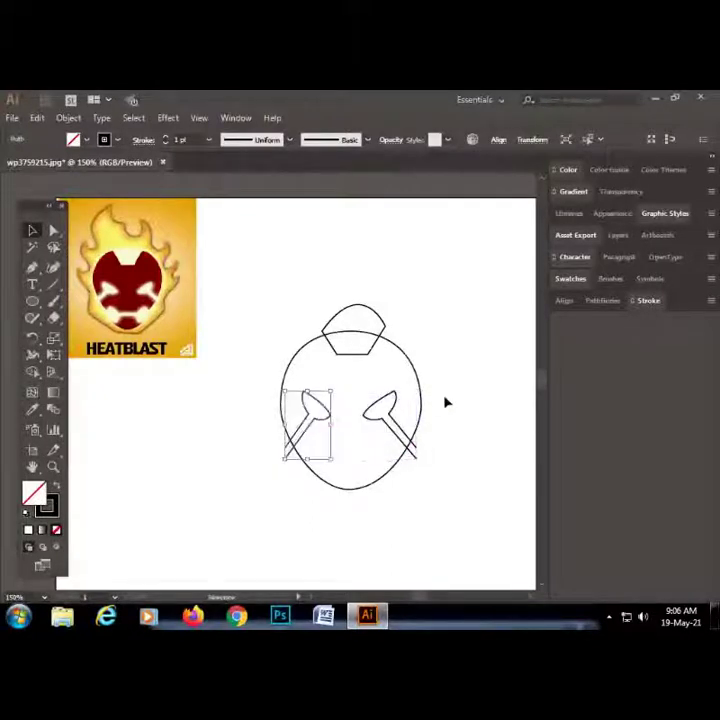
{"action": "left_click", "coordinate": [452, 398]}
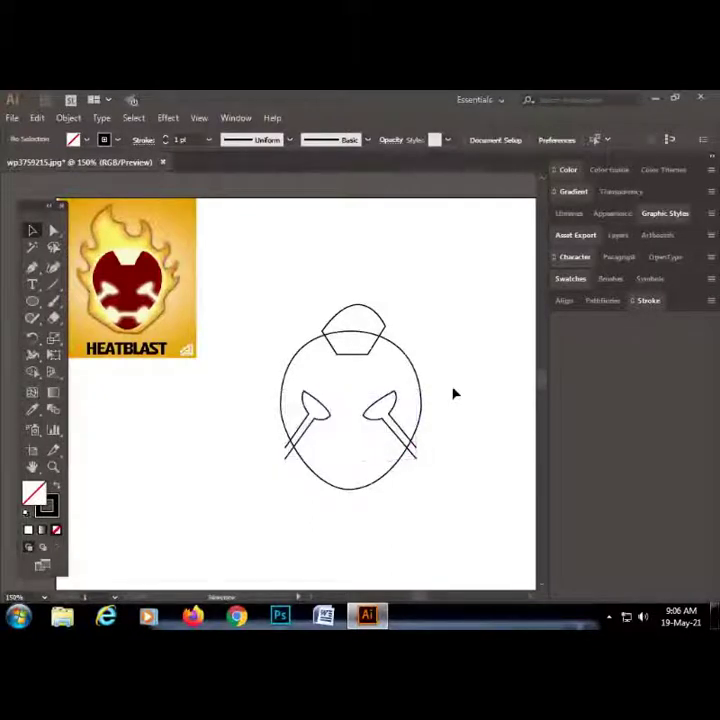
Pen-draw the mouth's curved hook and a straight line across the lower face
{"action": "left_click", "coordinate": [32, 267]}
{"action": "key", "text": "ctrl+plus"}
{"action": "key", "text": "ctrl+plus"}
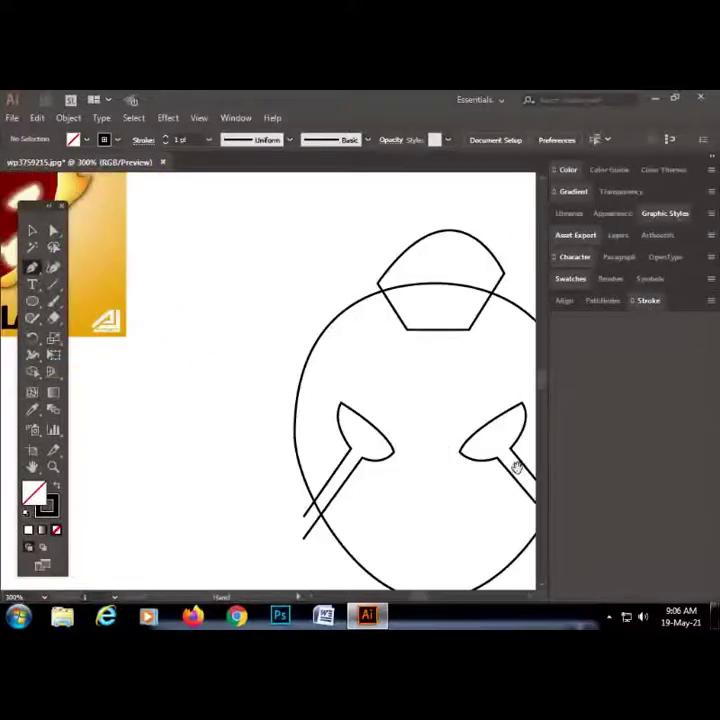
{"action": "scroll", "coordinate": [337, 350], "scroll_direction": "down", "scroll_amount": 2}
{"action": "left_click", "coordinate": [315, 442]}
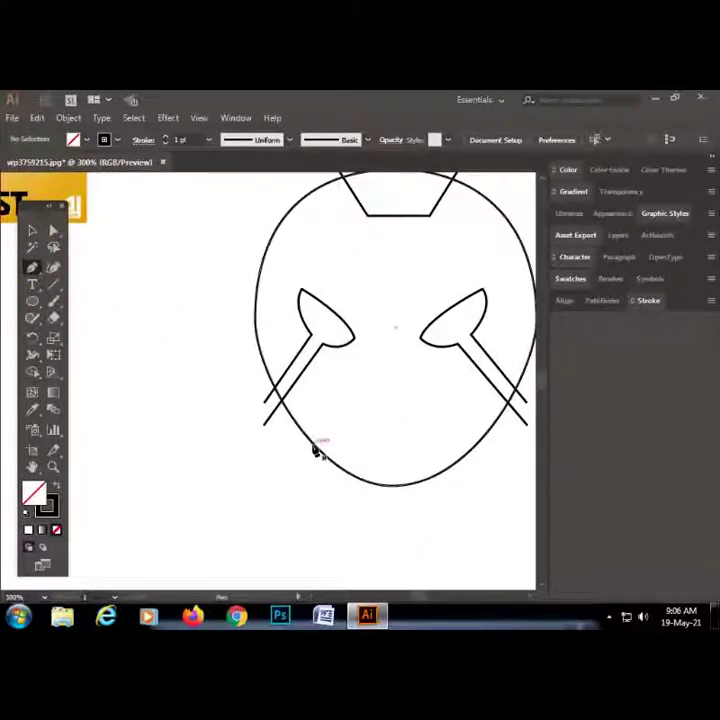
{"action": "mouse_move", "coordinate": [331, 418]}
{"action": "left_mouse_down"}
{"action": "mouse_move", "coordinate": [360, 444]}
{"action": "mouse_move", "coordinate": [336, 425]}
{"action": "left_mouse_up"}
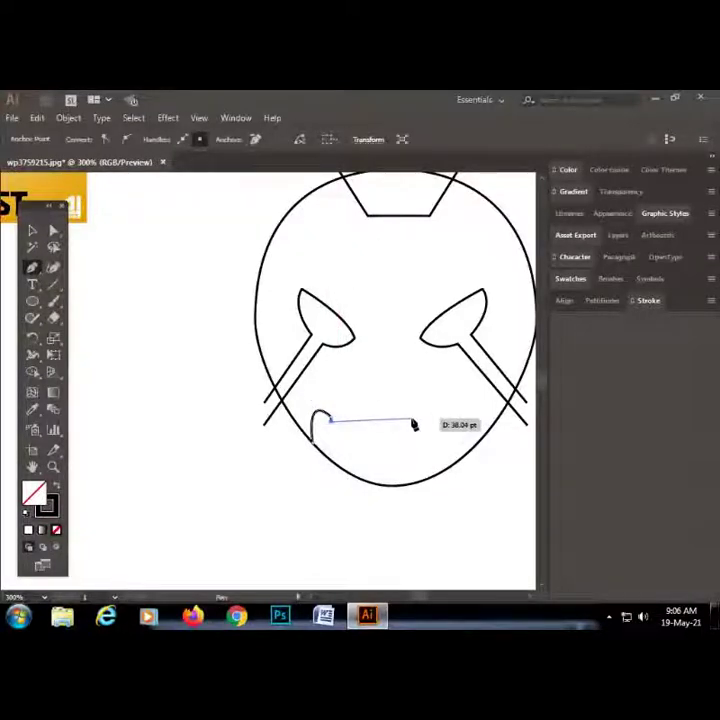
{"action": "left_click", "coordinate": [336, 426], "text": "ctrl"}
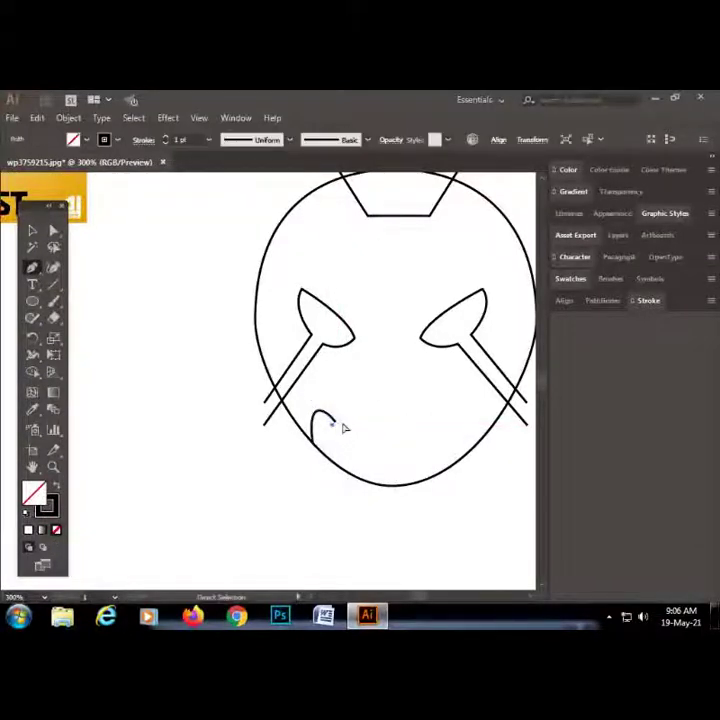
{"action": "left_click", "coordinate": [334, 421]}
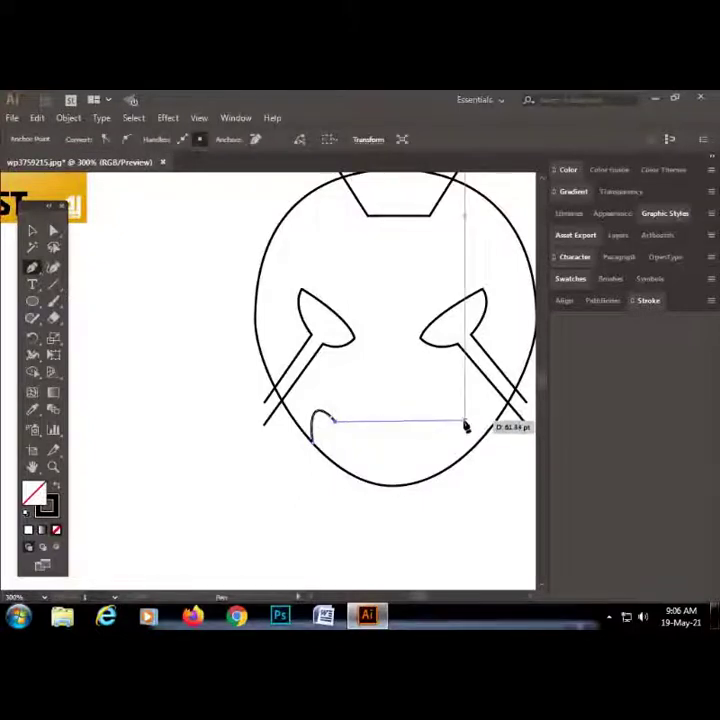
{"action": "left_click", "coordinate": [453, 422]}
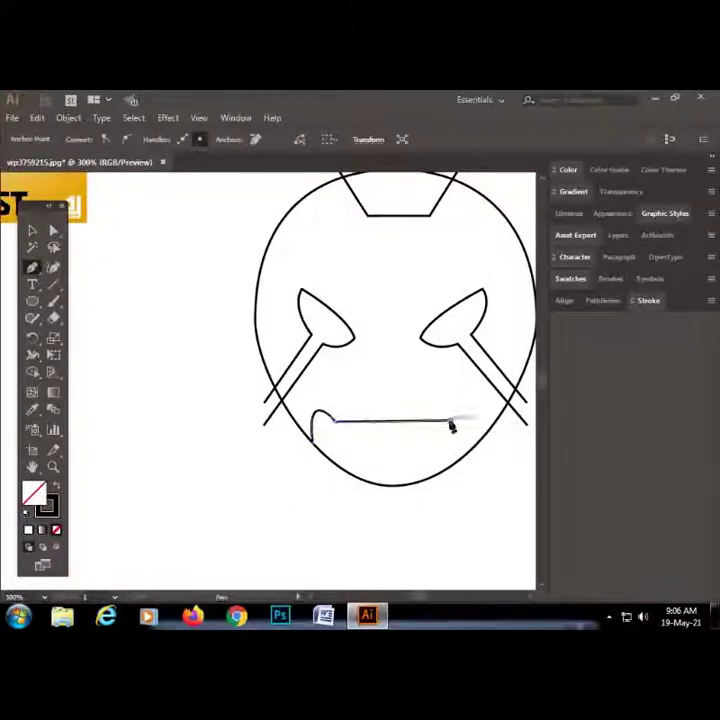
{"action": "left_click", "coordinate": [527, 438], "text": "ctrl"}
{"action": "key", "text": "ctrl+1"}
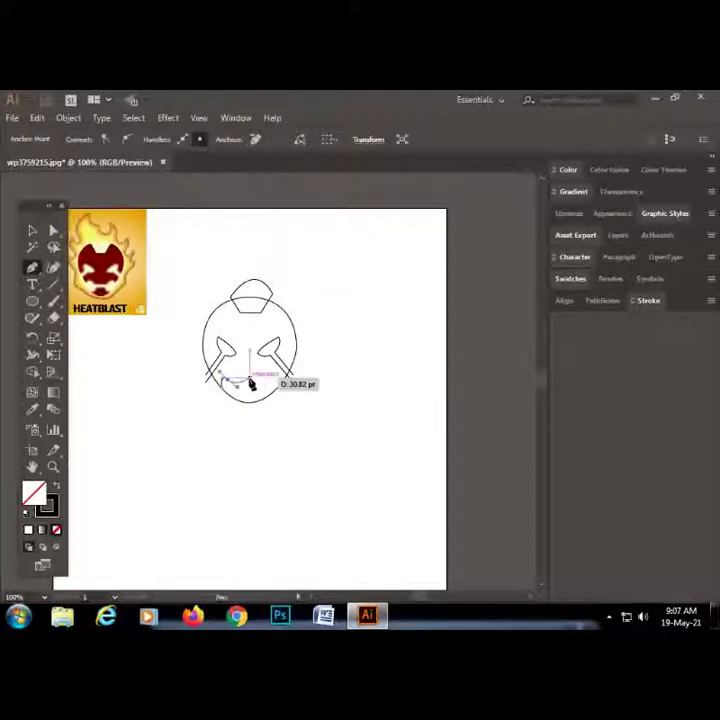
Add curved anchors to round the mouth outline, undoing the last handle change
{"action": "left_click", "coordinate": [236, 390]}
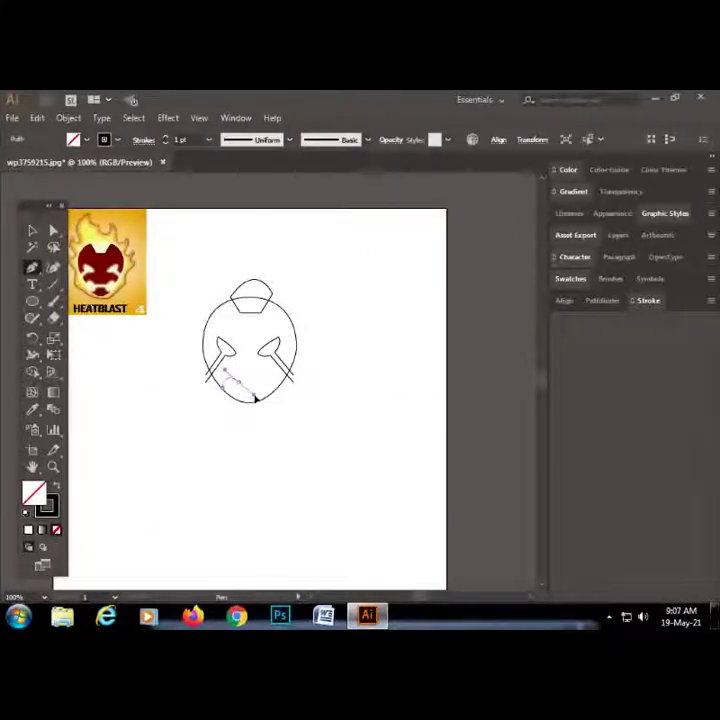
{"action": "left_click_drag", "start_coordinate": [255, 402], "coordinate": [258, 390]}
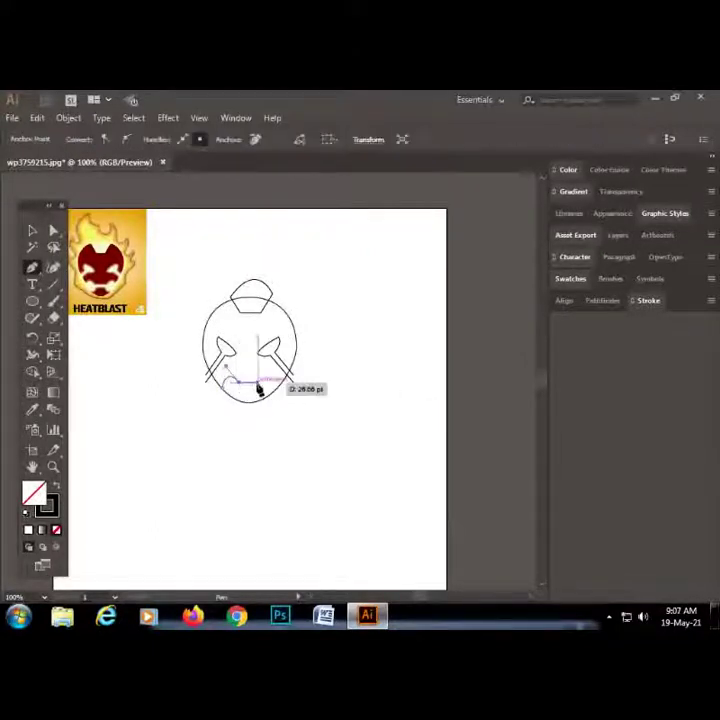
{"action": "left_click_drag", "start_coordinate": [260, 390], "coordinate": [283, 390]}
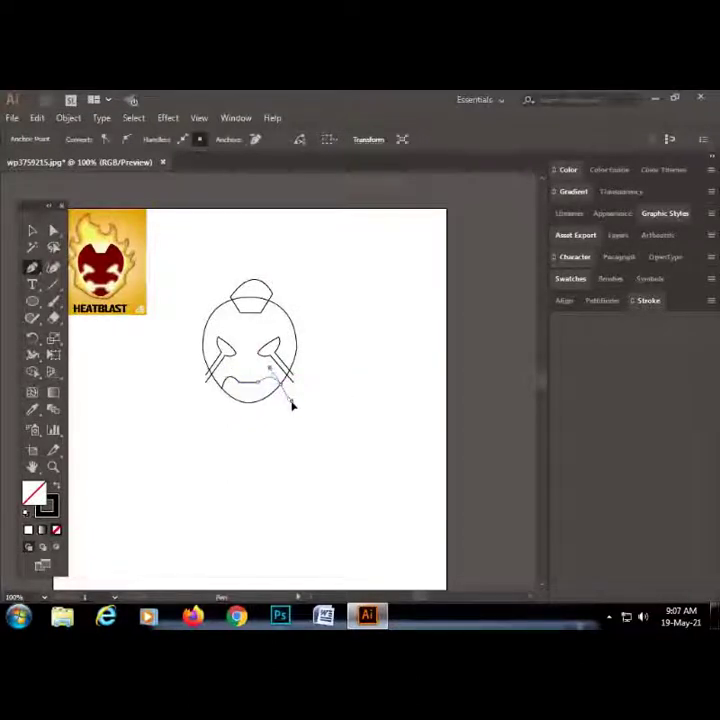
{"action": "mouse_move", "coordinate": [293, 405]}
{"action": "left_mouse_down"}
{"action": "mouse_move", "coordinate": [286, 394]}
{"action": "mouse_move", "coordinate": [223, 393]}
{"action": "mouse_move", "coordinate": [217, 413]}
{"action": "mouse_move", "coordinate": [179, 390]}
{"action": "left_mouse_up"}
{"action": "left_click", "coordinate": [268, 402], "text": "ctrl"}
{"action": "left_click", "coordinate": [268, 394], "text": "ctrl"}
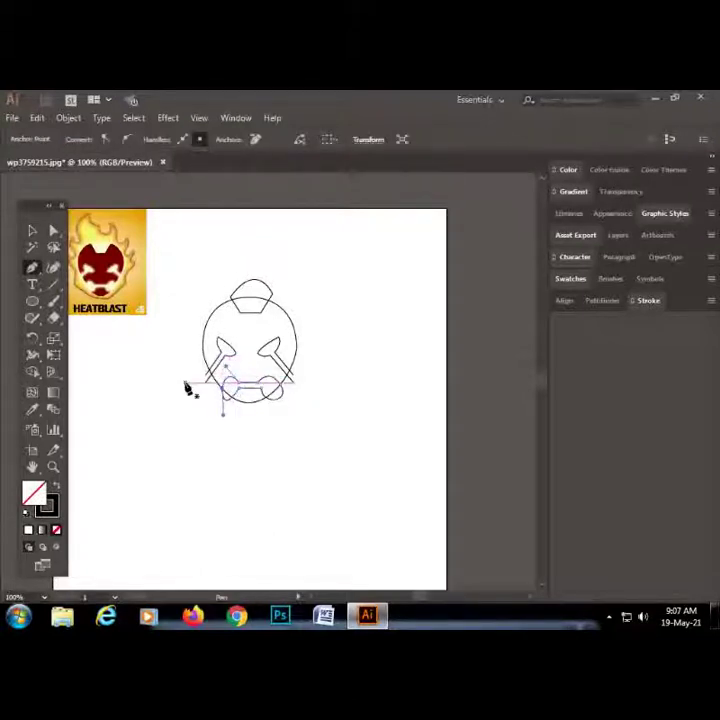
{"action": "key", "text": "ctrl+z"}
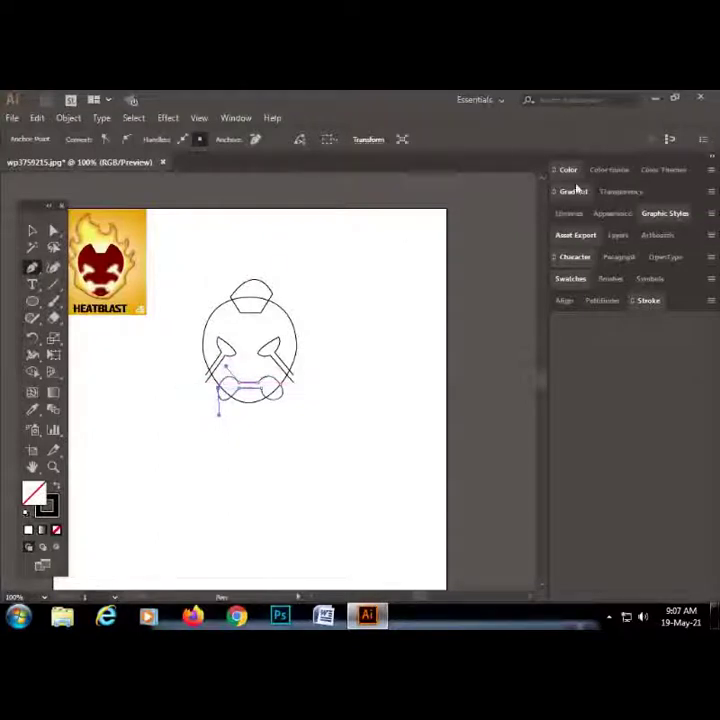
Select all the face shapes and merge them with a Pathfinder operation
{"action": "left_click", "coordinate": [32, 231]}
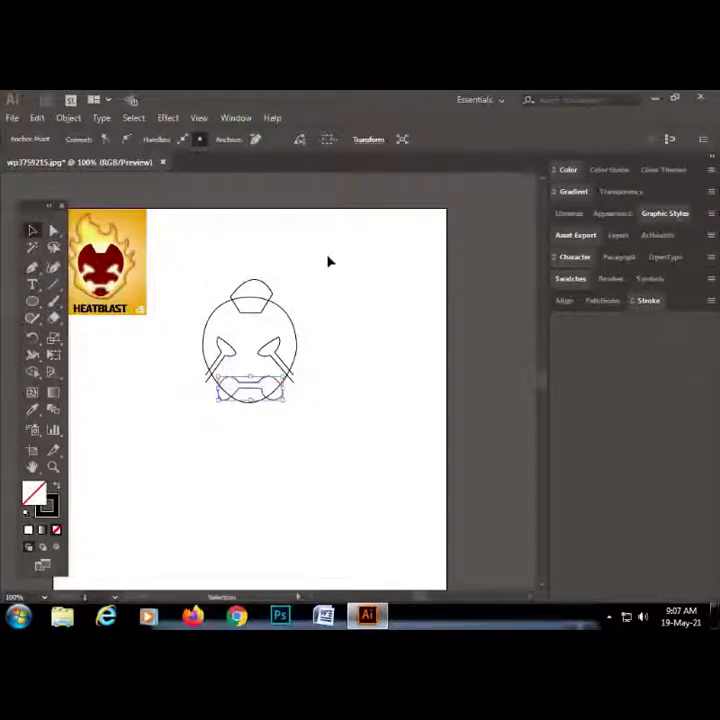
{"action": "mouse_move", "coordinate": [338, 262]}
{"action": "left_mouse_down"}
{"action": "mouse_move", "coordinate": [168, 518]}
{"action": "mouse_move", "coordinate": [172, 508]}
{"action": "left_mouse_up"}
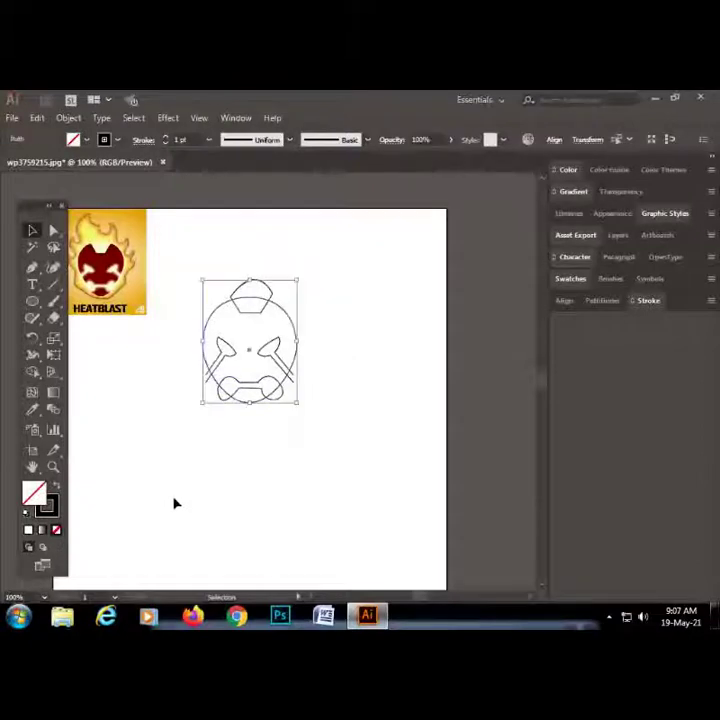
{"action": "left_click", "coordinate": [600, 301]}
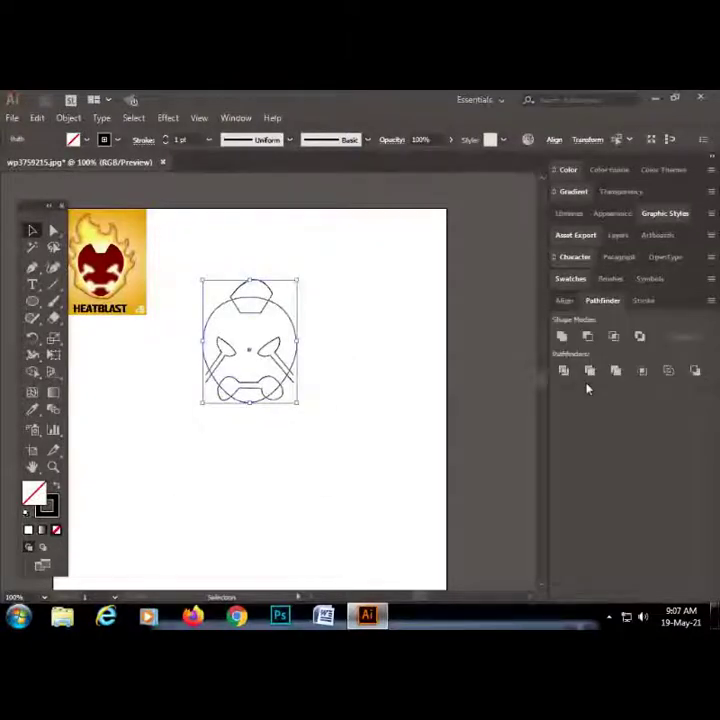
{"action": "left_click", "coordinate": [563, 371]}
{"action": "left_click", "coordinate": [209, 431]}
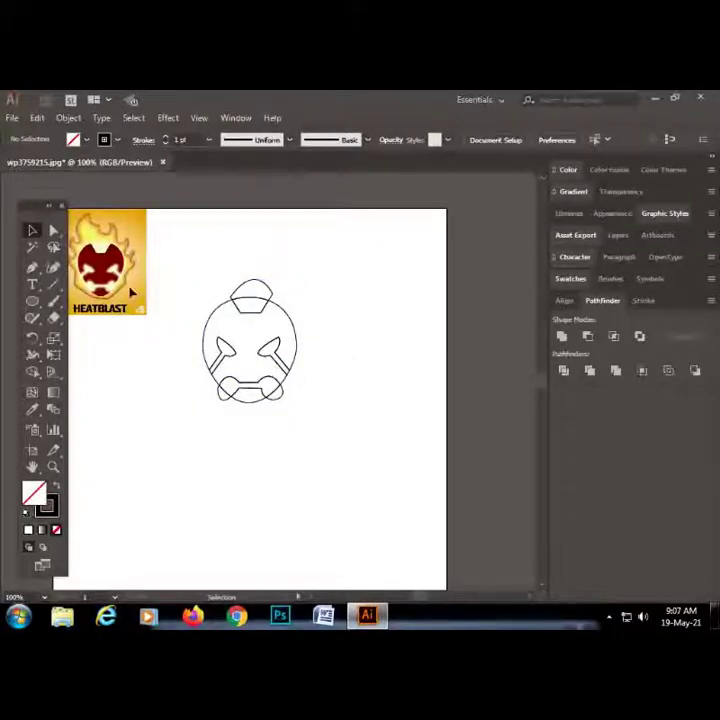
Pull the top of the head into pointed ears and round off the top-right ear point
{"action": "left_click", "coordinate": [53, 231]}
{"action": "left_click_drag", "start_coordinate": [252, 313], "coordinate": [257, 257]}
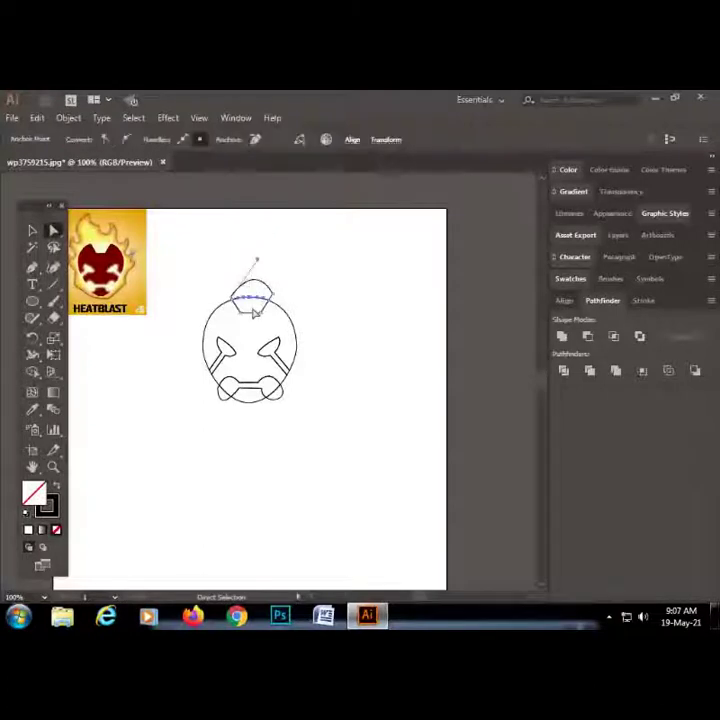
{"action": "left_click_drag", "start_coordinate": [281, 356], "coordinate": [317, 396]}
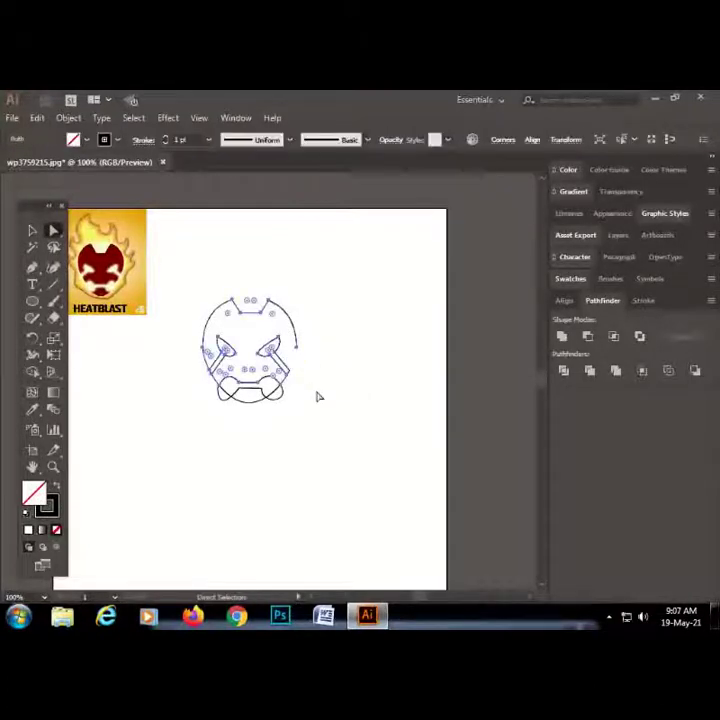
{"action": "left_click", "coordinate": [305, 371]}
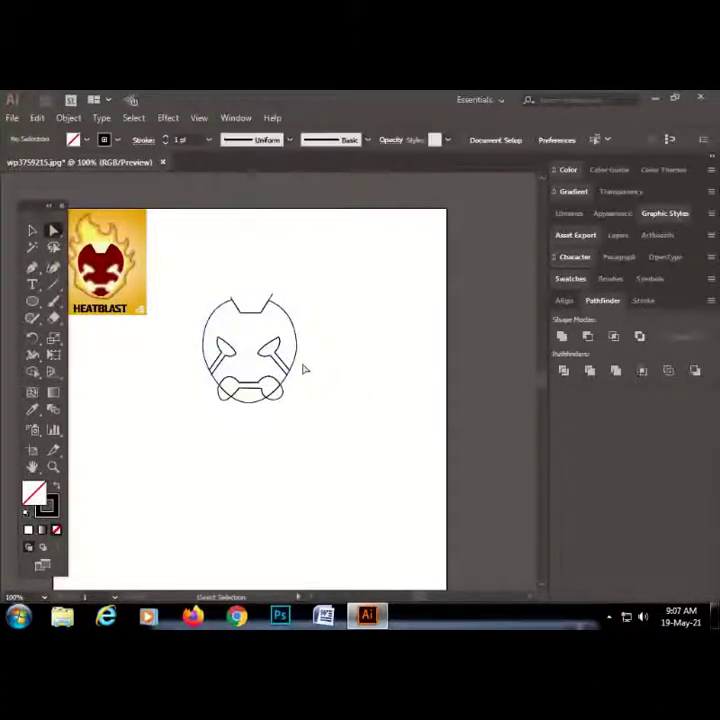
{"action": "left_click", "coordinate": [272, 297]}
{"action": "key", "text": "minus"}
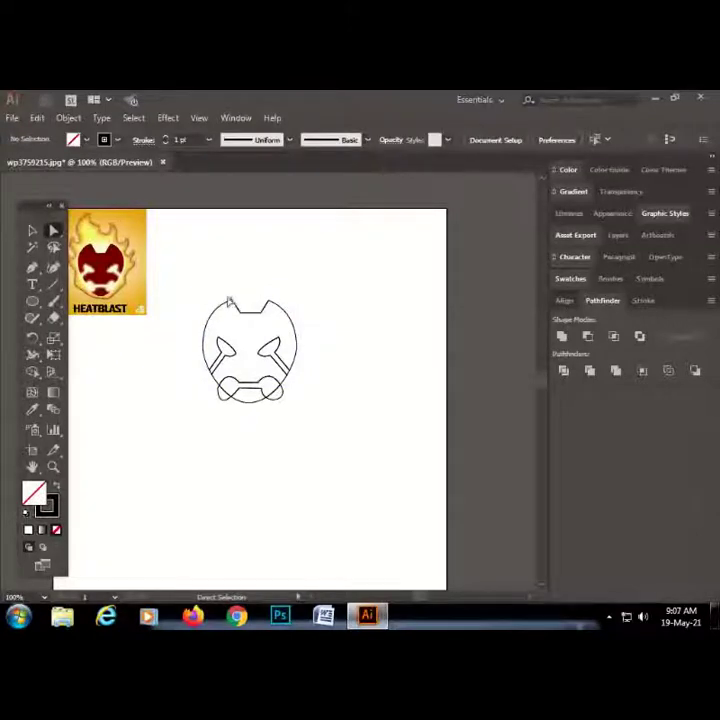
{"action": "left_click", "coordinate": [272, 297]}
{"action": "left_click", "coordinate": [322, 336]}
Delete the mouth's lower-right and lower-left lobes
{"action": "key", "text": "ctrl+plus"}
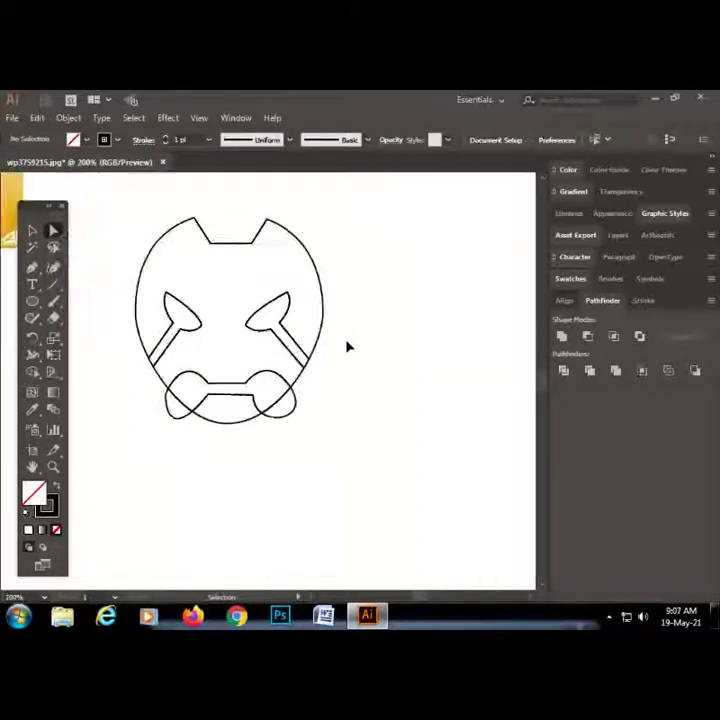
{"action": "key", "text": "ctrl+plus"}
{"action": "left_click", "coordinate": [315, 410]}
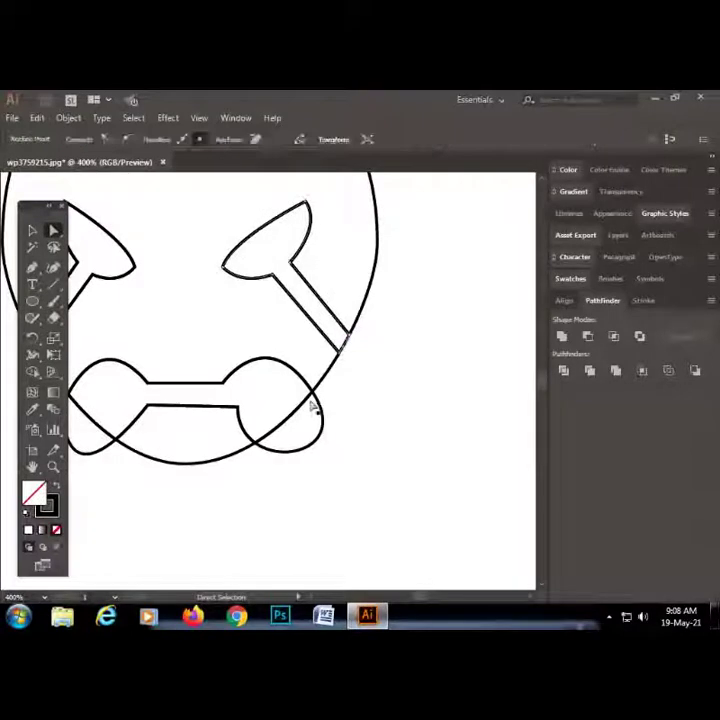
{"action": "left_click", "coordinate": [326, 434]}
{"action": "key", "text": "Delete"}
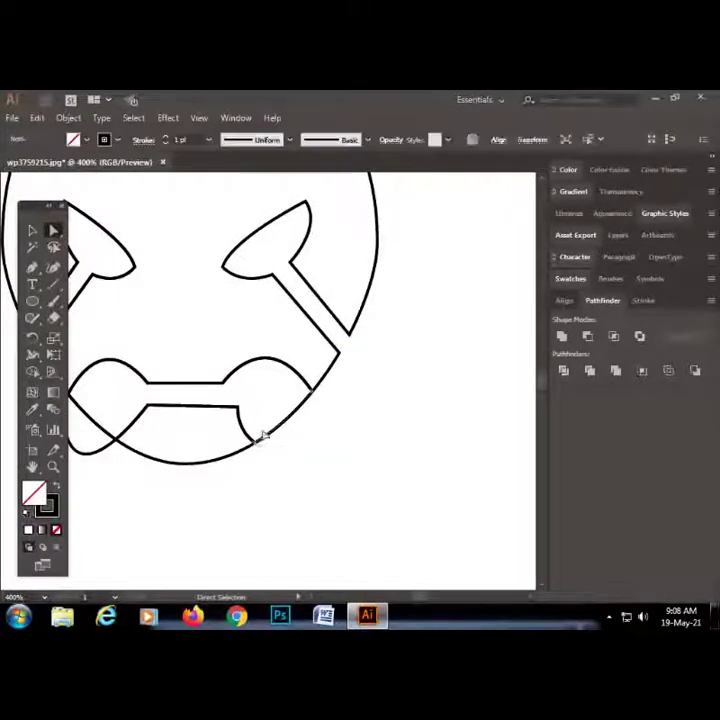
{"action": "left_click", "coordinate": [281, 434]}
{"action": "left_click_drag", "start_coordinate": [358, 477], "coordinate": [528, 487]}
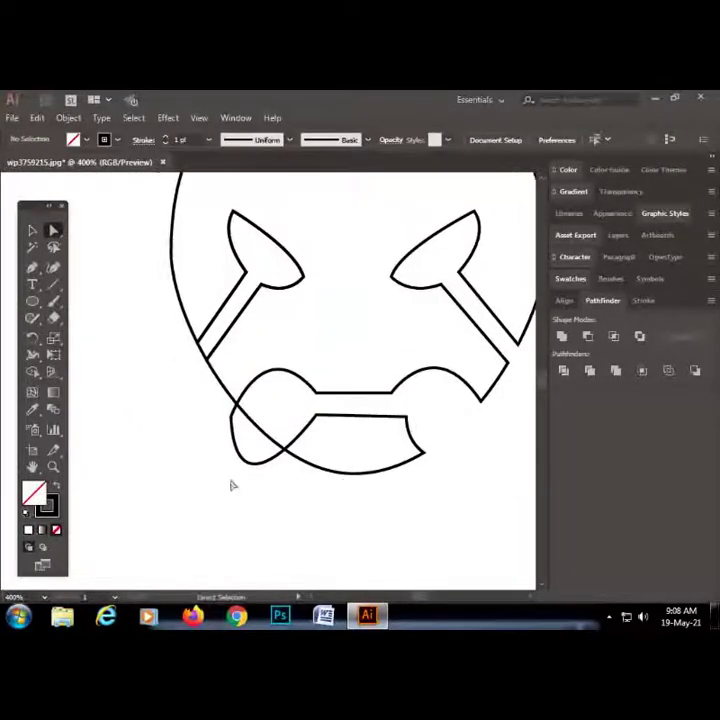
{"action": "left_click", "coordinate": [257, 465]}
{"action": "key", "text": "Delete"}
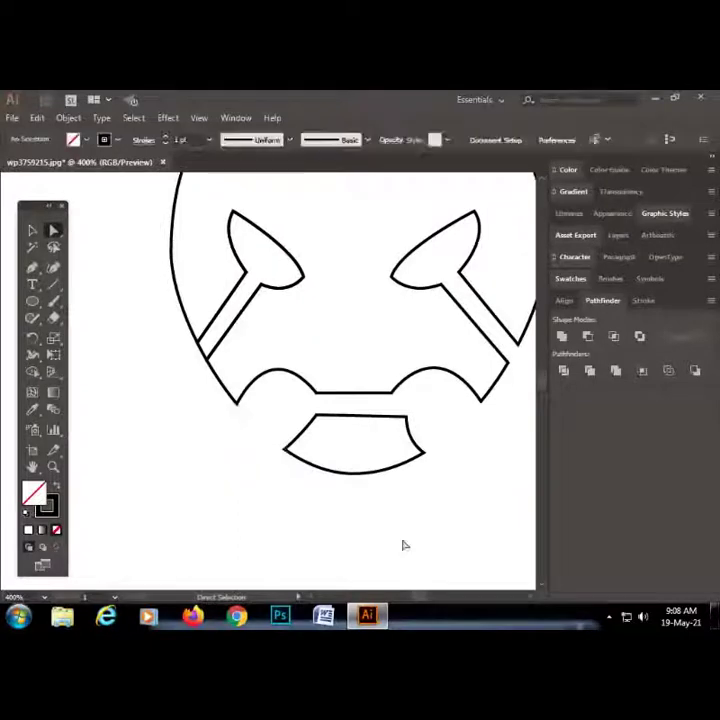
{"action": "key", "text": "ctrl+minus"}
{"action": "key", "text": "ctrl+minus"}
{"action": "key", "text": "ctrl+minus"}
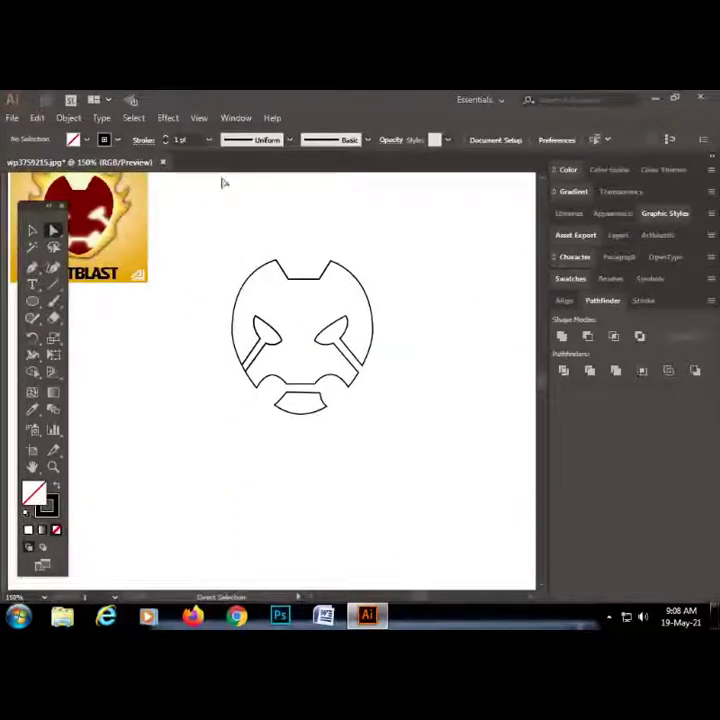
{"action": "key", "text": "ctrl+minus"}
{"action": "key", "text": "ctrl+minus"}
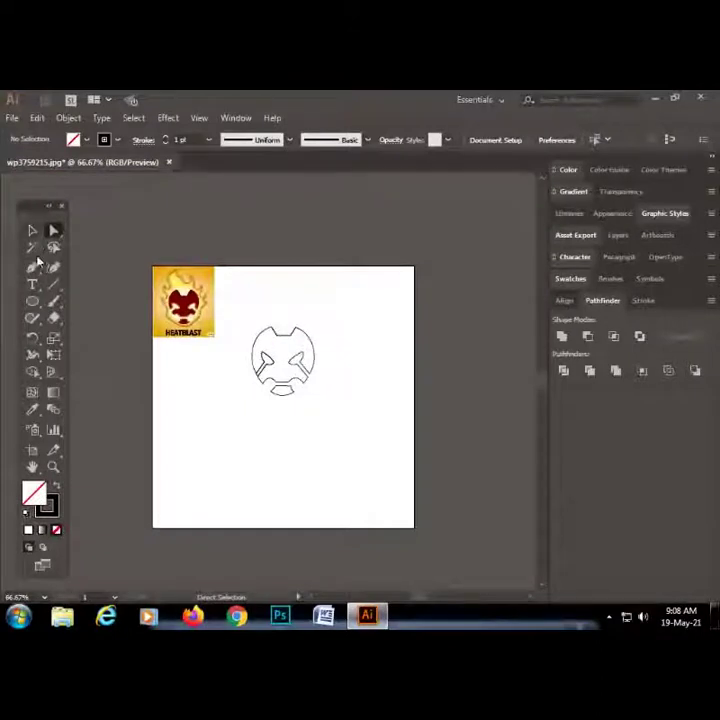
Select the whole head drawing and drag its bounding box to a taller proportion
{"action": "left_click", "coordinate": [32, 230]}
{"action": "mouse_move", "coordinate": [344, 291]}
{"action": "left_mouse_down"}
{"action": "mouse_move", "coordinate": [285, 368]}
{"action": "mouse_move", "coordinate": [283, 317]}
{"action": "left_mouse_up"}
{"action": "left_click", "coordinate": [381, 352]}
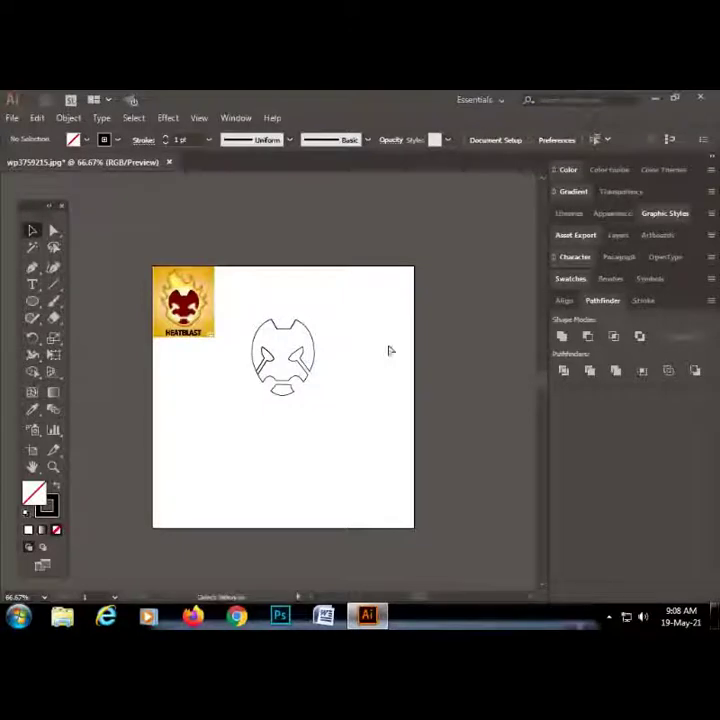
{"action": "key", "text": "ctrl+plus"}
{"action": "key", "text": "ctrl+plus"}
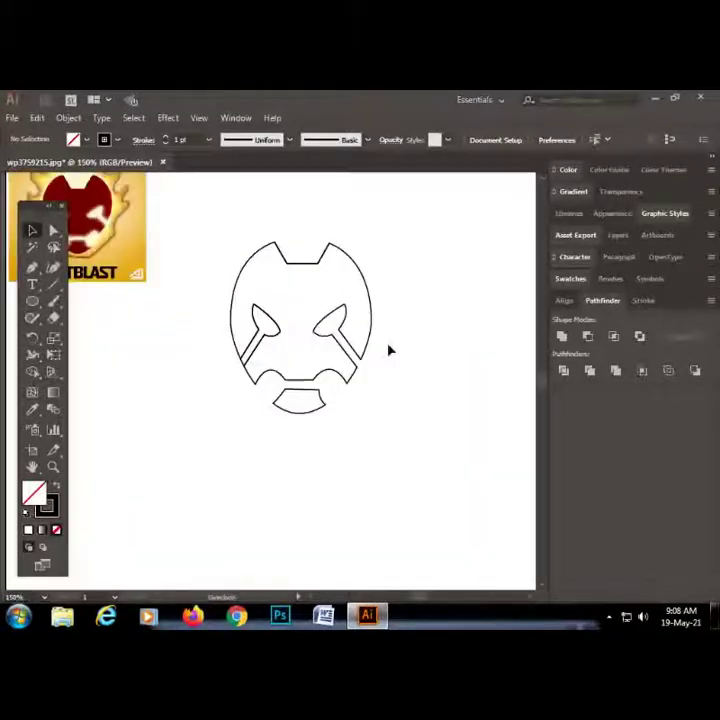
{"action": "left_click_drag", "start_coordinate": [386, 350], "coordinate": [459, 414]}
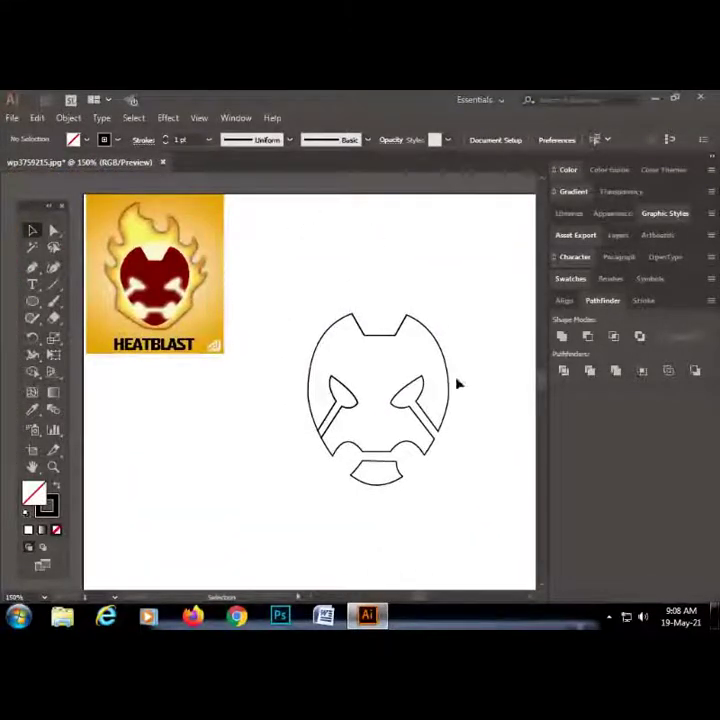
{"action": "left_click_drag", "start_coordinate": [463, 294], "coordinate": [391, 366]}
{"action": "left_click_drag", "start_coordinate": [450, 311], "coordinate": [448, 321]}
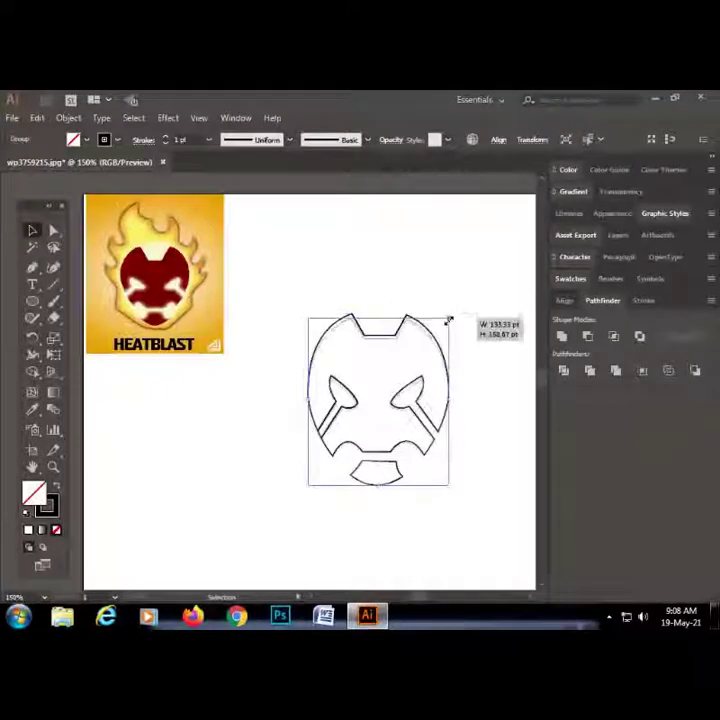
{"action": "left_click", "coordinate": [463, 299]}
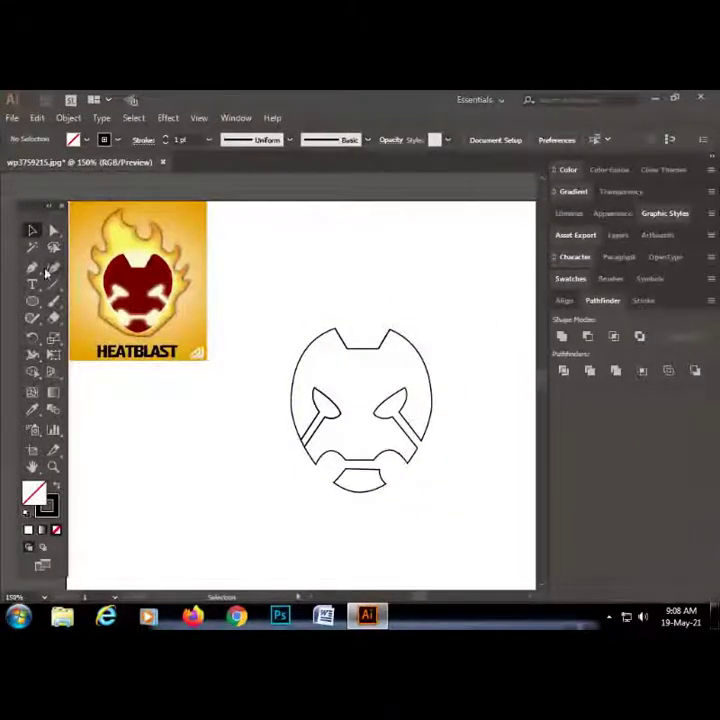
Pen-draw curved flame anchors from above the head down its right side to below the face
{"action": "mouse_move", "coordinate": [325, 238]}
{"action": "left_mouse_down"}
{"action": "mouse_move", "coordinate": [347, 275]}
{"action": "mouse_move", "coordinate": [364, 266]}
{"action": "mouse_move", "coordinate": [362, 297]}
{"action": "mouse_move", "coordinate": [386, 229]}
{"action": "mouse_move", "coordinate": [396, 279]}
{"action": "mouse_move", "coordinate": [410, 287]}
{"action": "left_mouse_up"}
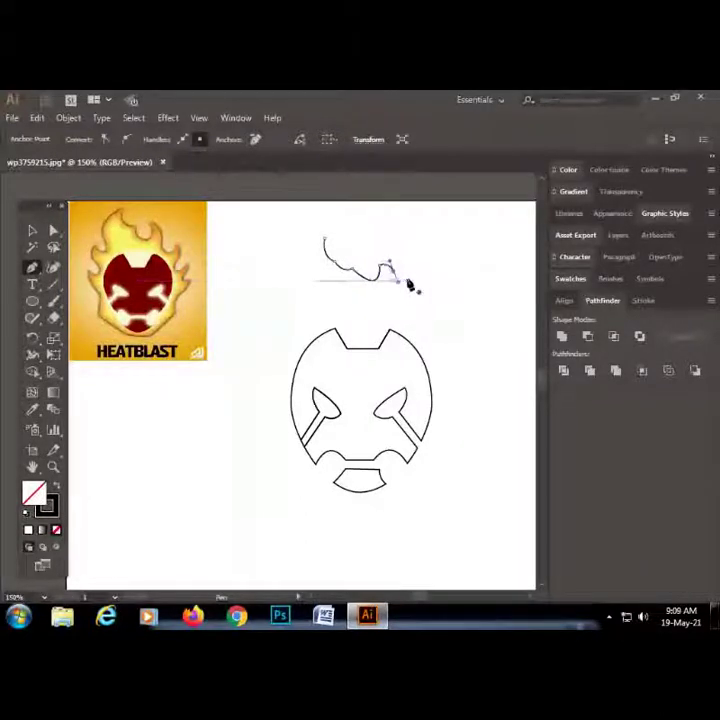
{"action": "left_click_drag", "start_coordinate": [395, 283], "coordinate": [395, 300]}
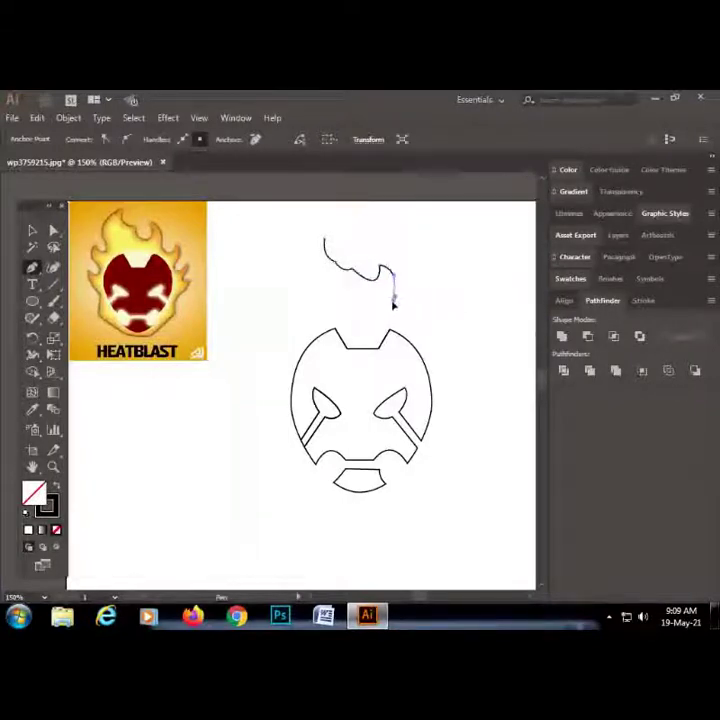
{"action": "left_click_drag", "start_coordinate": [394, 302], "coordinate": [415, 291]}
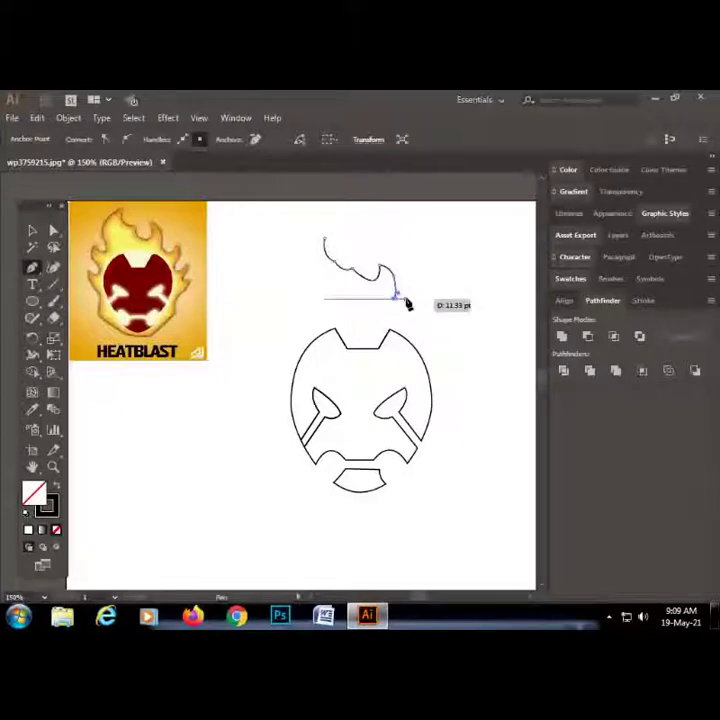
{"action": "mouse_move", "coordinate": [415, 291]}
{"action": "left_mouse_down"}
{"action": "mouse_move", "coordinate": [417, 331]}
{"action": "mouse_move", "coordinate": [447, 339]}
{"action": "mouse_move", "coordinate": [449, 350]}
{"action": "mouse_move", "coordinate": [455, 337]}
{"action": "mouse_move", "coordinate": [437, 367]}
{"action": "mouse_move", "coordinate": [445, 370]}
{"action": "left_mouse_up"}
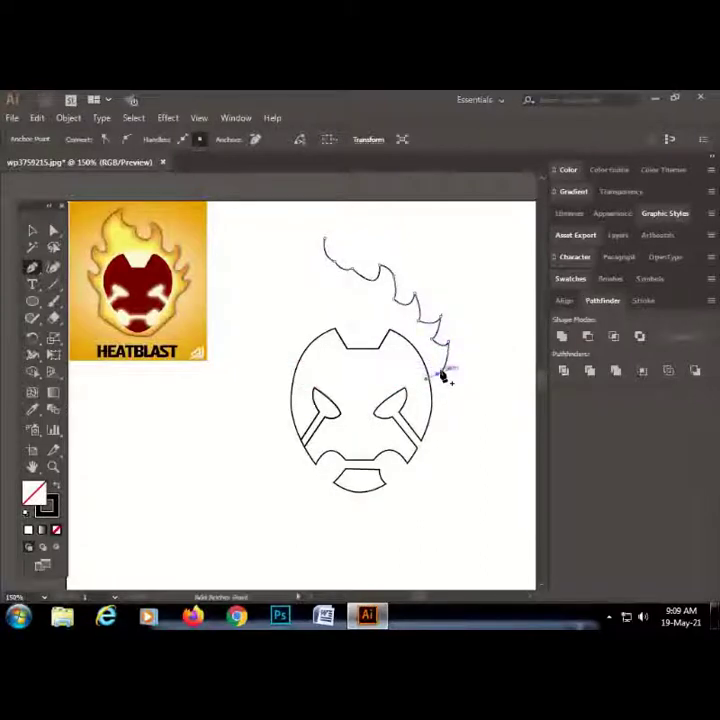
{"action": "mouse_move", "coordinate": [445, 381]}
{"action": "left_mouse_down"}
{"action": "mouse_move", "coordinate": [457, 417]}
{"action": "mouse_move", "coordinate": [418, 475]}
{"action": "mouse_move", "coordinate": [414, 469]}
{"action": "mouse_move", "coordinate": [379, 481]}
{"action": "mouse_move", "coordinate": [378, 467]}
{"action": "mouse_move", "coordinate": [392, 472]}
{"action": "mouse_move", "coordinate": [341, 443]}
{"action": "mouse_move", "coordinate": [331, 447]}
{"action": "mouse_move", "coordinate": [329, 410]}
{"action": "left_mouse_up"}
Add flame anchors across below the face and up the left side, closing the path at its start
{"action": "mouse_move", "coordinate": [288, 372]}
{"action": "left_mouse_down"}
{"action": "mouse_move", "coordinate": [323, 376]}
{"action": "mouse_move", "coordinate": [326, 383]}
{"action": "mouse_move", "coordinate": [293, 350]}
{"action": "mouse_move", "coordinate": [310, 358]}
{"action": "mouse_move", "coordinate": [302, 317]}
{"action": "left_mouse_up"}
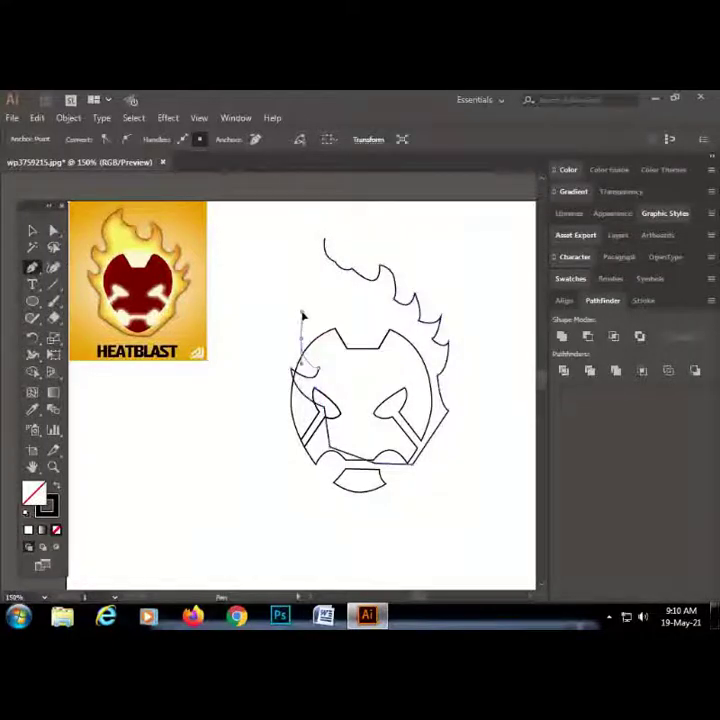
{"action": "left_click", "coordinate": [302, 340]}
{"action": "left_click_drag", "start_coordinate": [329, 350], "coordinate": [309, 322]}
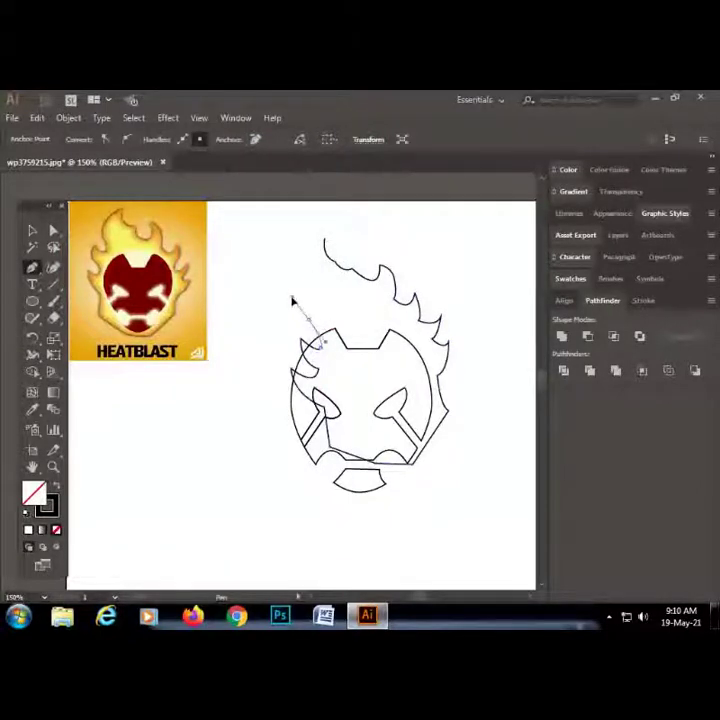
{"action": "mouse_move", "coordinate": [323, 241]}
{"action": "left_mouse_down"}
{"action": "mouse_move", "coordinate": [357, 238]}
{"action": "mouse_move", "coordinate": [378, 220]}
{"action": "left_mouse_up"}
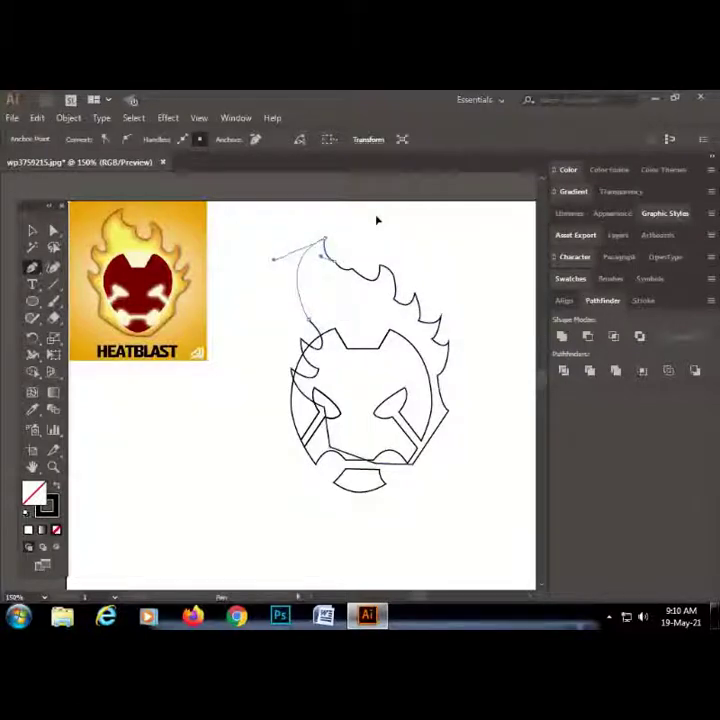
{"action": "left_click", "coordinate": [31, 230]}
Move and enlarge the flame around the head, tilt it about 10° clockwise, and nudge it into place
{"action": "left_click", "coordinate": [484, 228]}
{"action": "left_click_drag", "start_coordinate": [439, 284], "coordinate": [378, 302]}
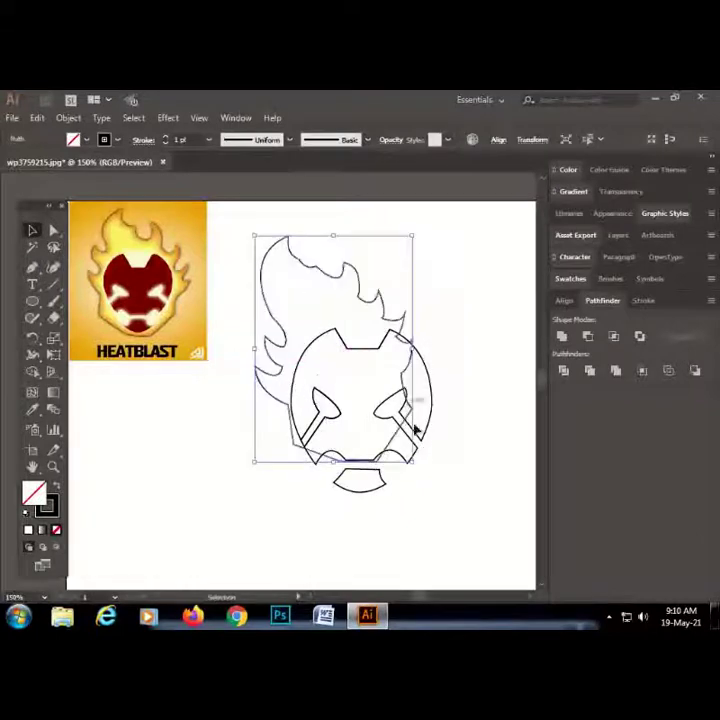
{"action": "mouse_move", "coordinate": [412, 462]}
{"action": "left_mouse_down"}
{"action": "mouse_move", "coordinate": [447, 482]}
{"action": "mouse_move", "coordinate": [461, 507]}
{"action": "left_mouse_up"}
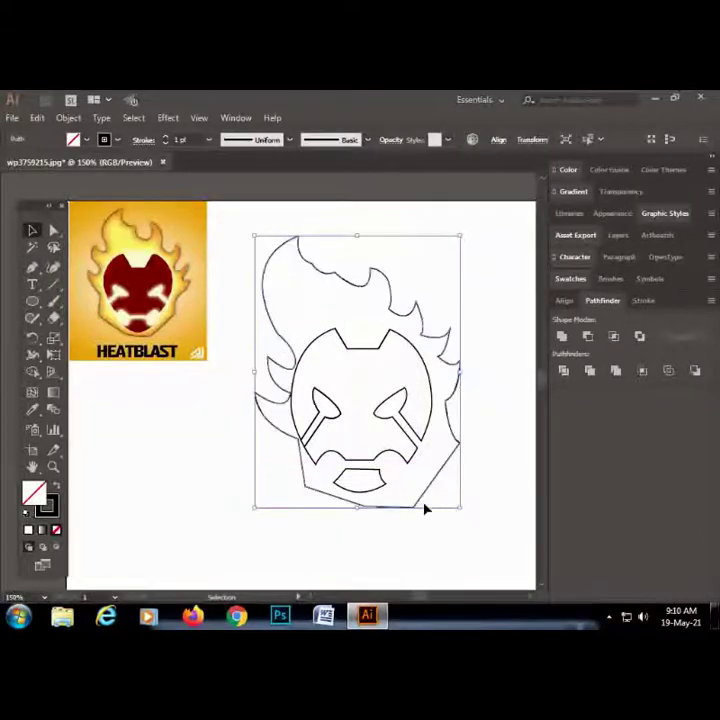
{"action": "key", "text": "shift+Left"}
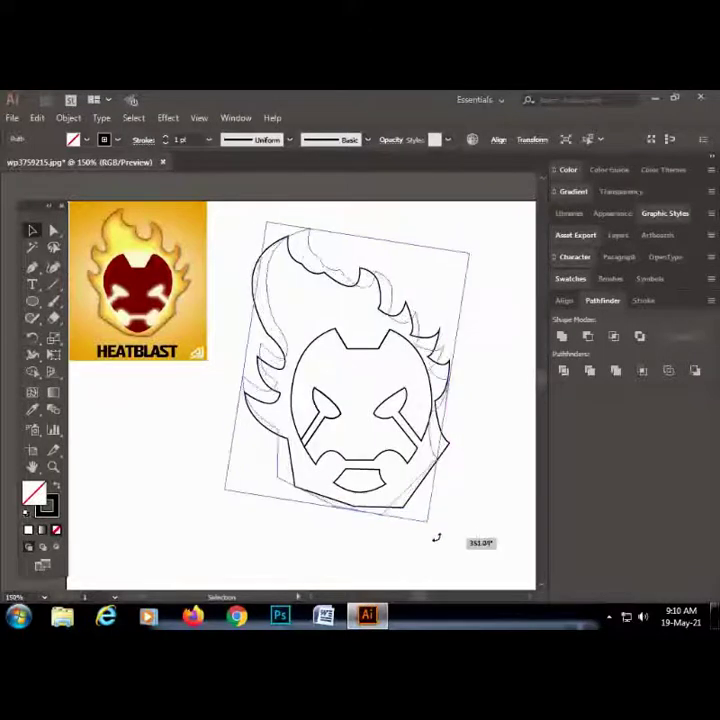
{"action": "left_click_drag", "start_coordinate": [456, 513], "coordinate": [435, 537]}
{"action": "key", "text": "ctrl+z"}
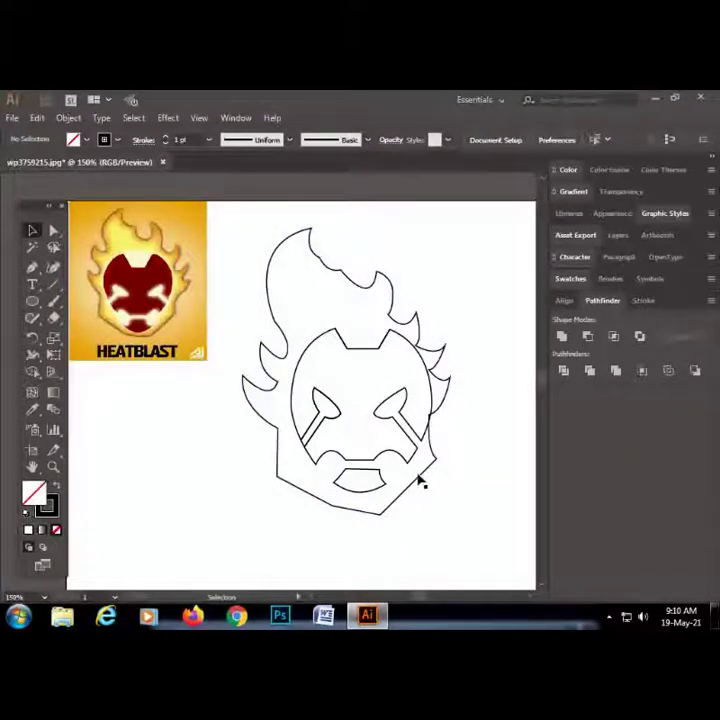
{"action": "key", "text": "ctrl+shift+z"}
{"action": "key", "text": "shift+Right"}
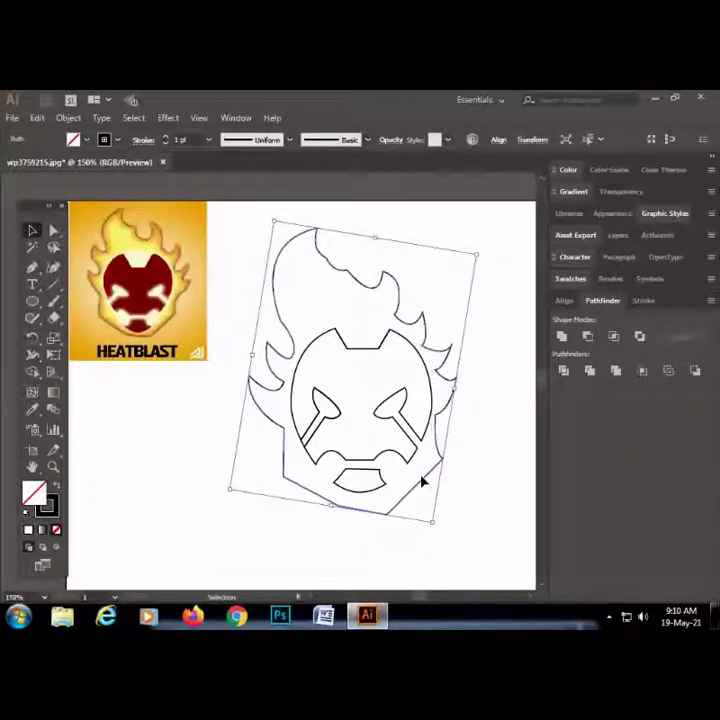
{"action": "key", "text": "Down"}
{"action": "key", "text": "Down"}
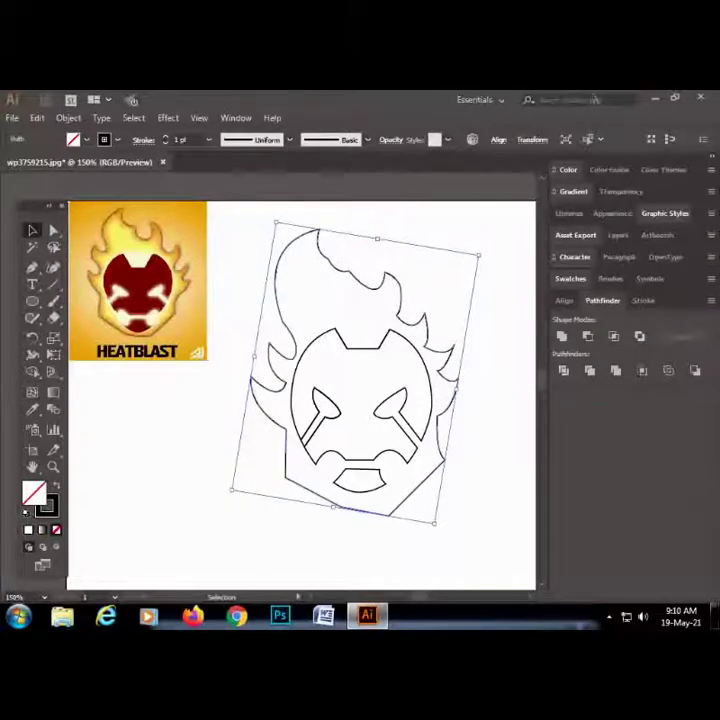
Reselect the flame to fill it with the reference's yellow-orange via the Eyedropper
{"action": "left_click", "coordinate": [495, 411]}
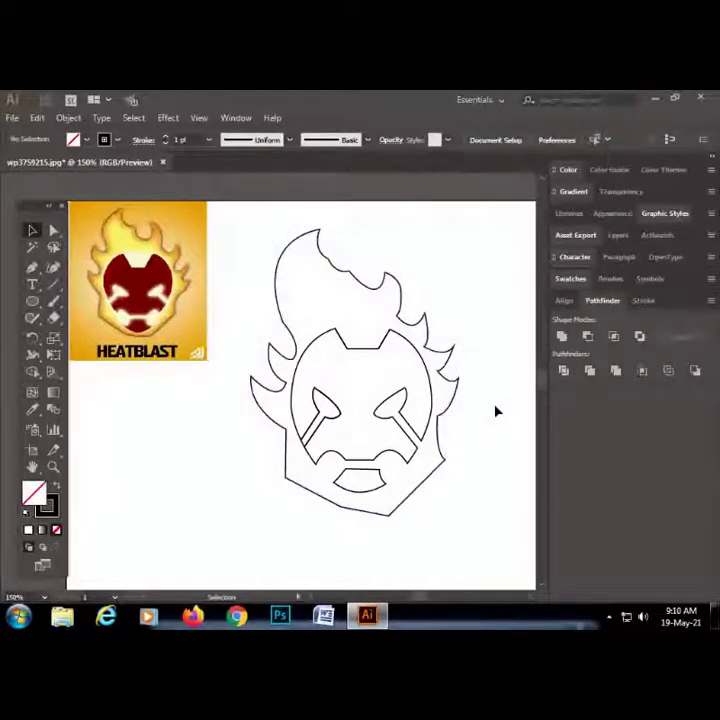
{"action": "left_click", "coordinate": [273, 350]}
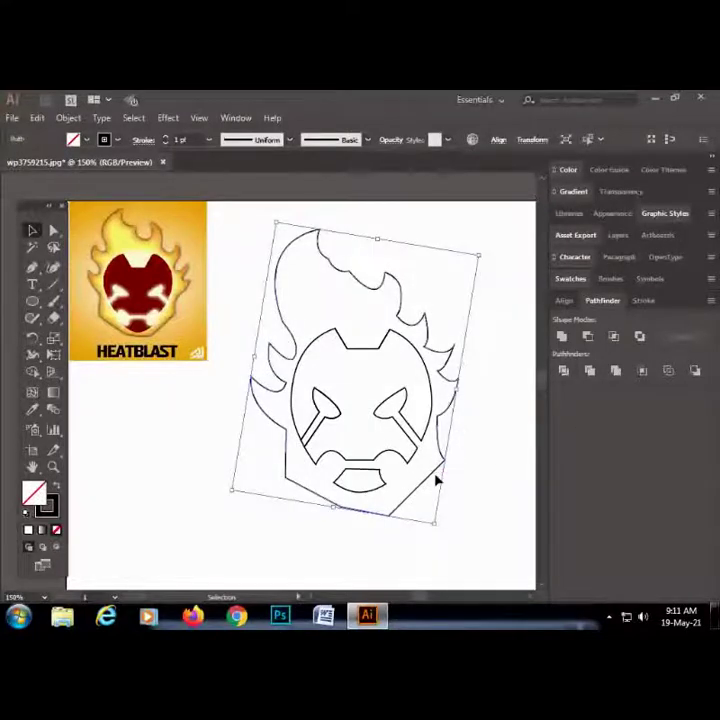
{"action": "left_click", "coordinate": [488, 451]}
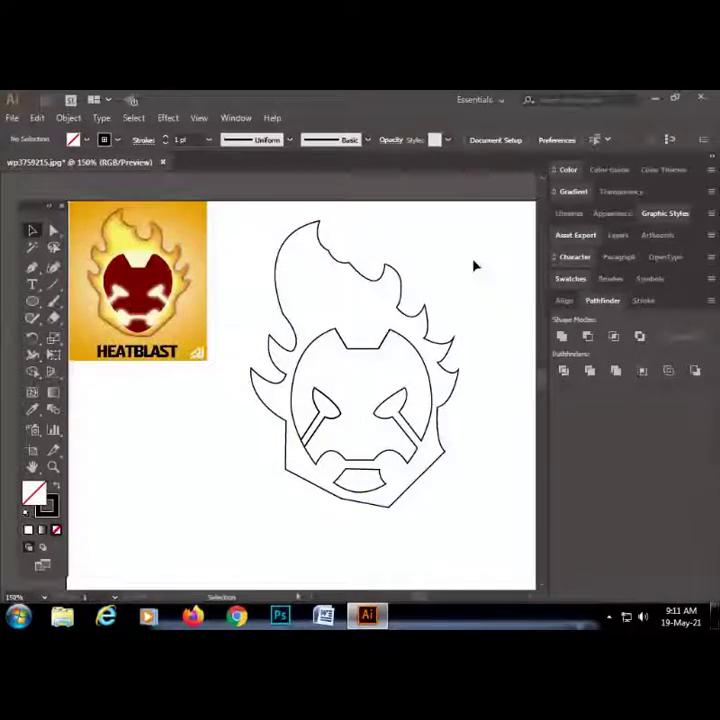
{"action": "left_click", "coordinate": [400, 286]}
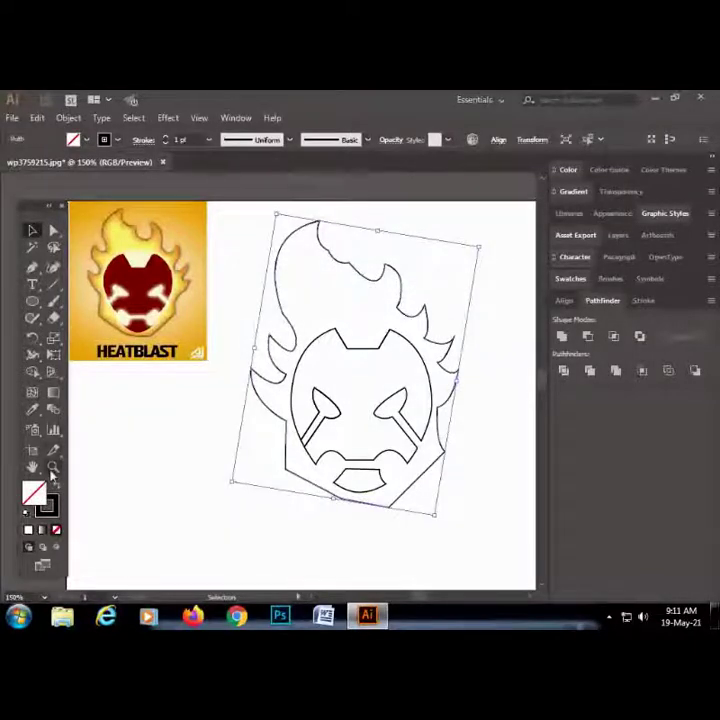
{"action": "left_click", "coordinate": [38, 415]}
{"action": "left_click", "coordinate": [200, 340]}
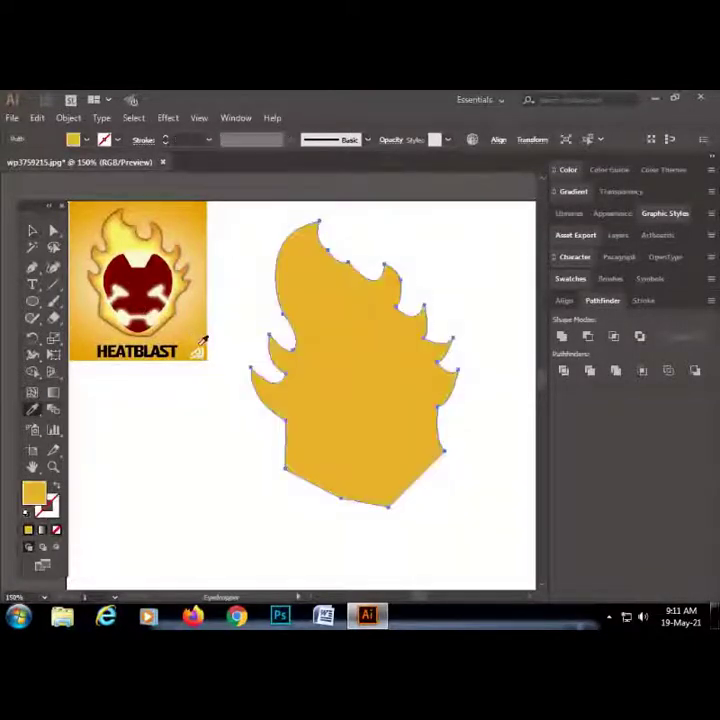
{"action": "left_click", "coordinate": [124, 207]}
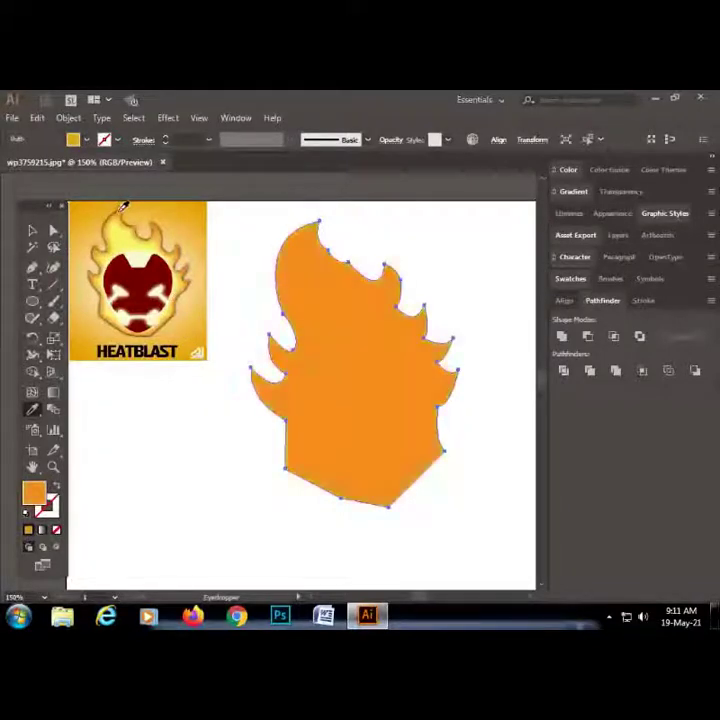
{"action": "key", "text": "ctrl+a"}
{"action": "key", "text": "v"}
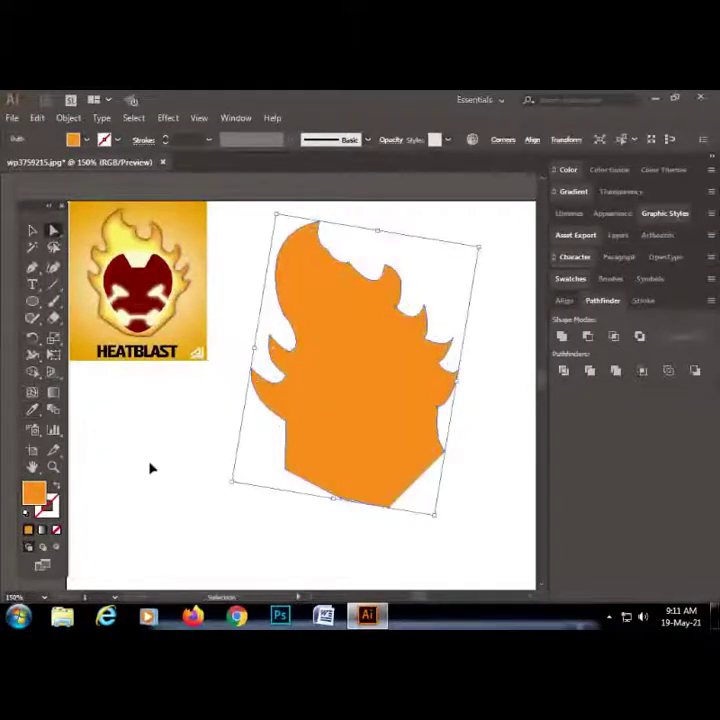
{"action": "key", "text": "a"}
{"action": "left_click", "coordinate": [317, 434]}
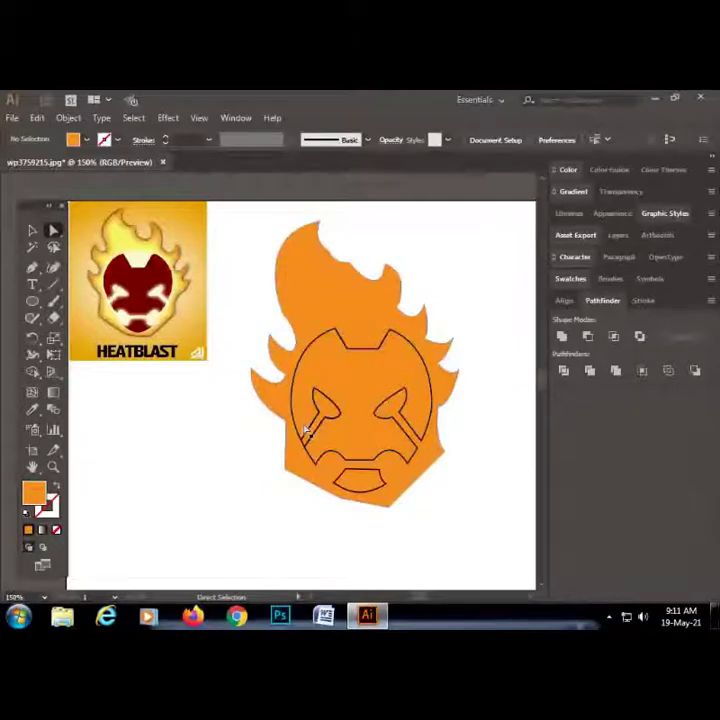
{"action": "key", "text": "i"}
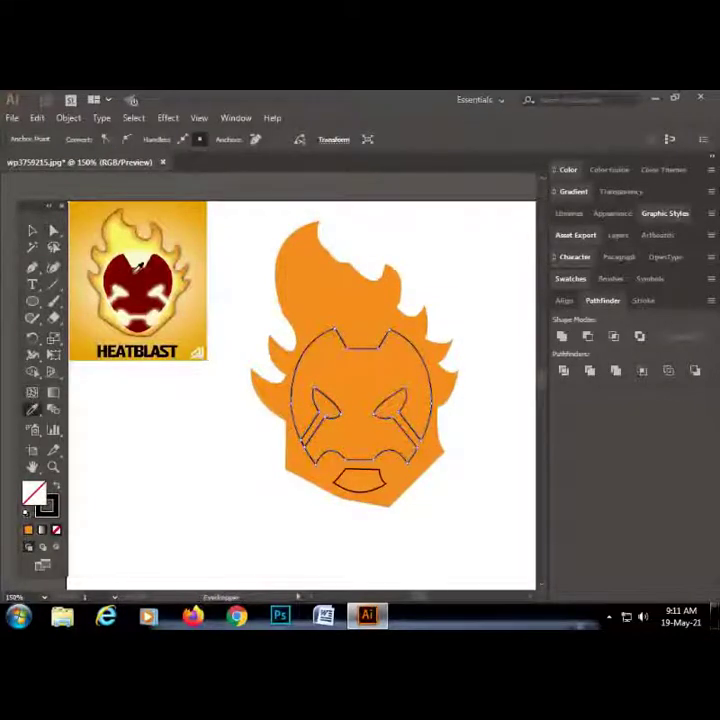
{"action": "left_click", "coordinate": [136, 266]}
{"action": "key", "text": "a"}
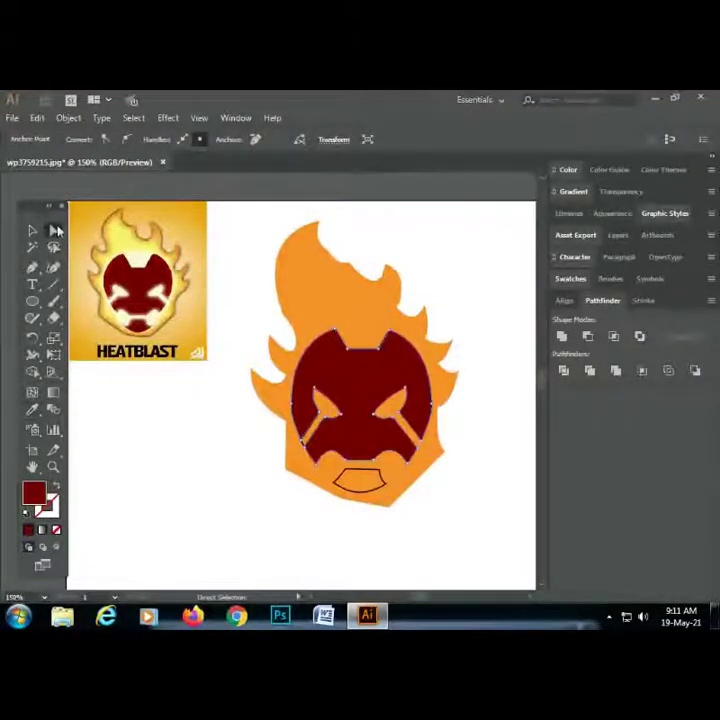
{"action": "left_click", "coordinate": [360, 479]}
{"action": "key", "text": "i"}
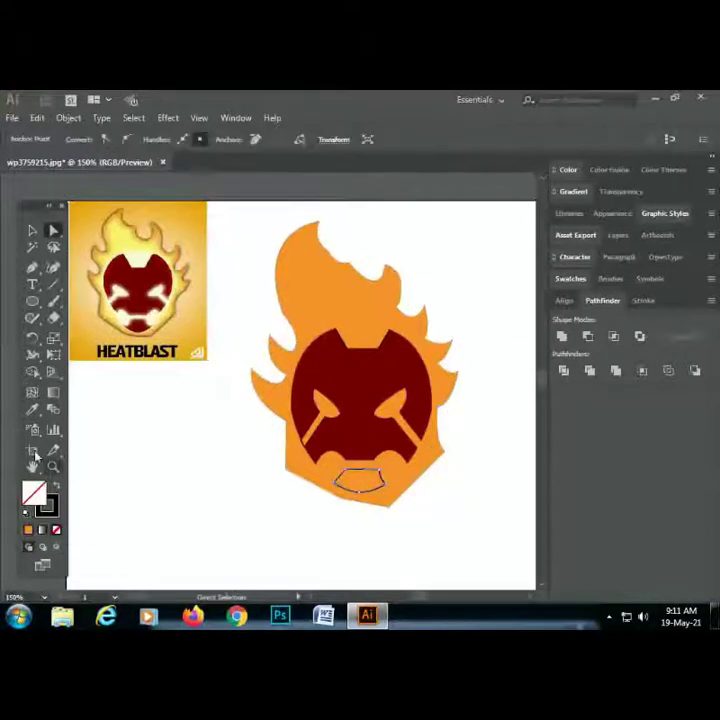
{"action": "left_click", "coordinate": [136, 268]}
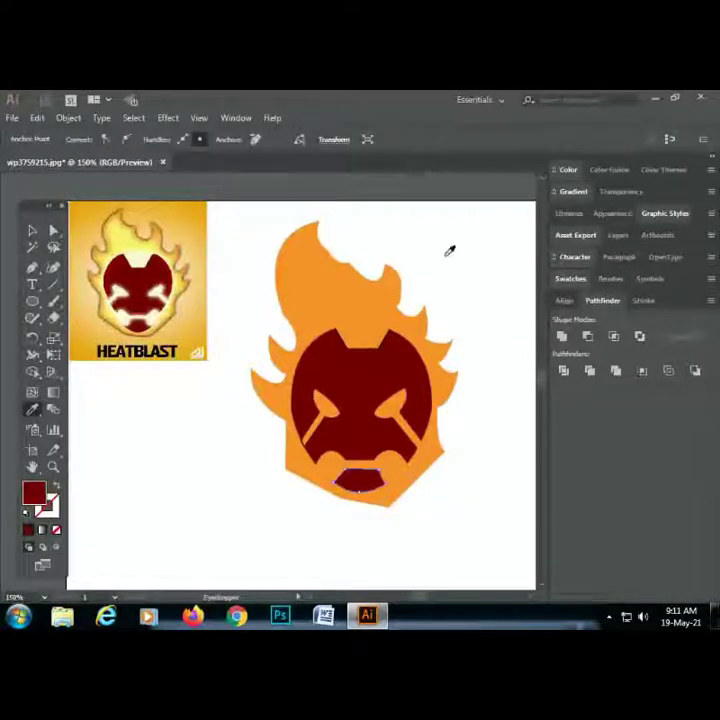
{"action": "left_click", "coordinate": [54, 231]}
{"action": "left_click", "coordinate": [487, 328]}
{"action": "left_click", "coordinate": [373, 356]}
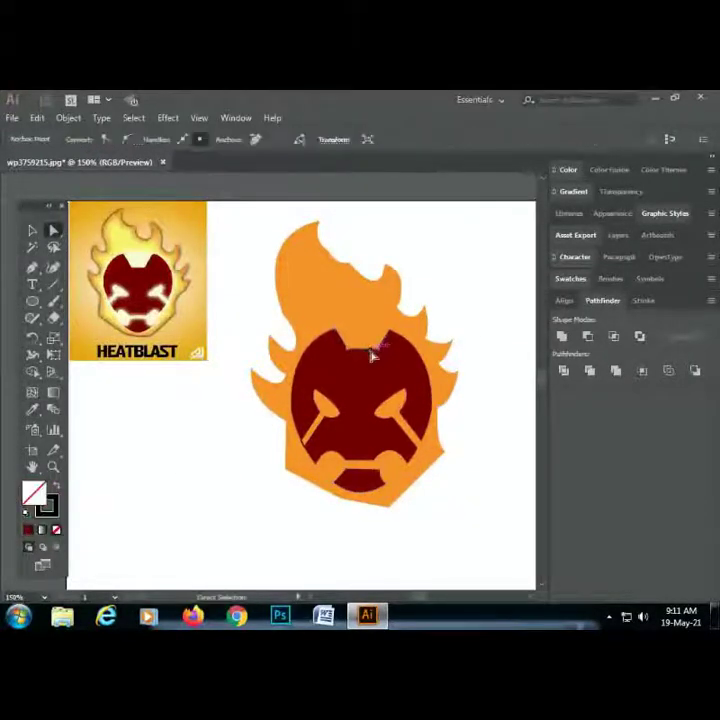
{"action": "left_click", "coordinate": [491, 420]}
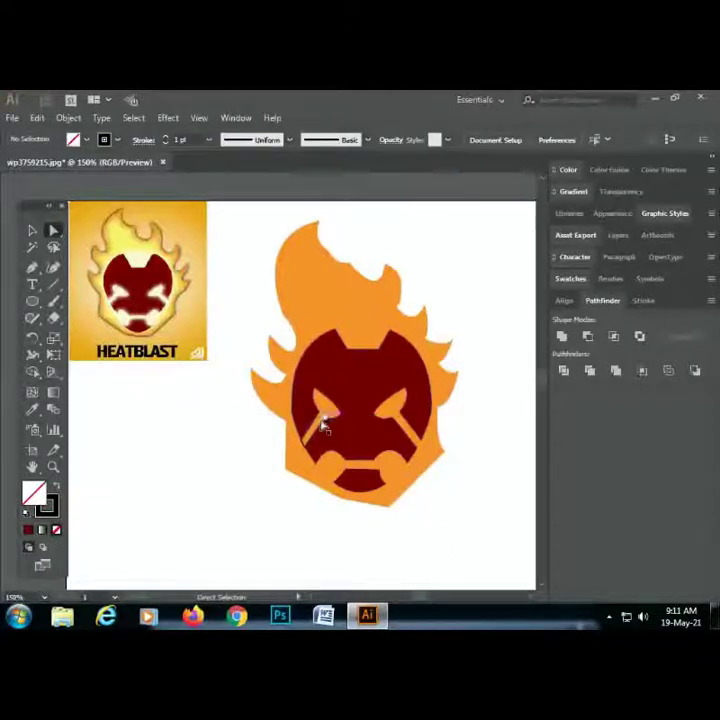
{"action": "left_click", "coordinate": [337, 447]}
{"action": "left_click", "coordinate": [430, 474]}
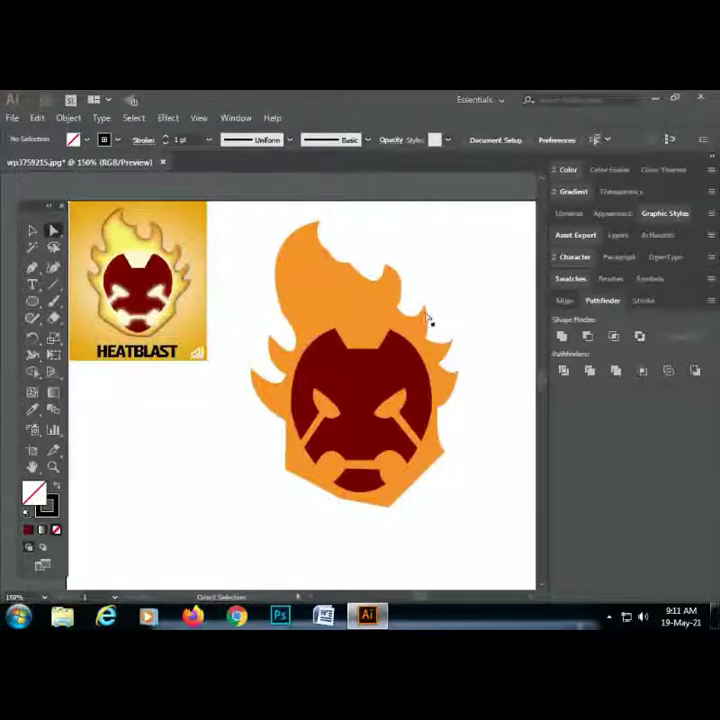
{"action": "left_click", "coordinate": [307, 245]}
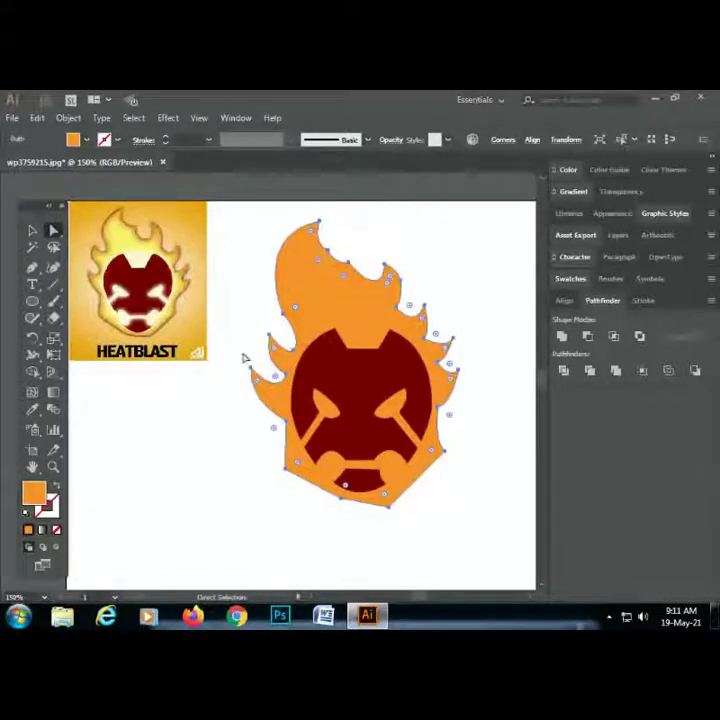
{"action": "left_click_drag", "start_coordinate": [241, 328], "coordinate": [284, 421]}
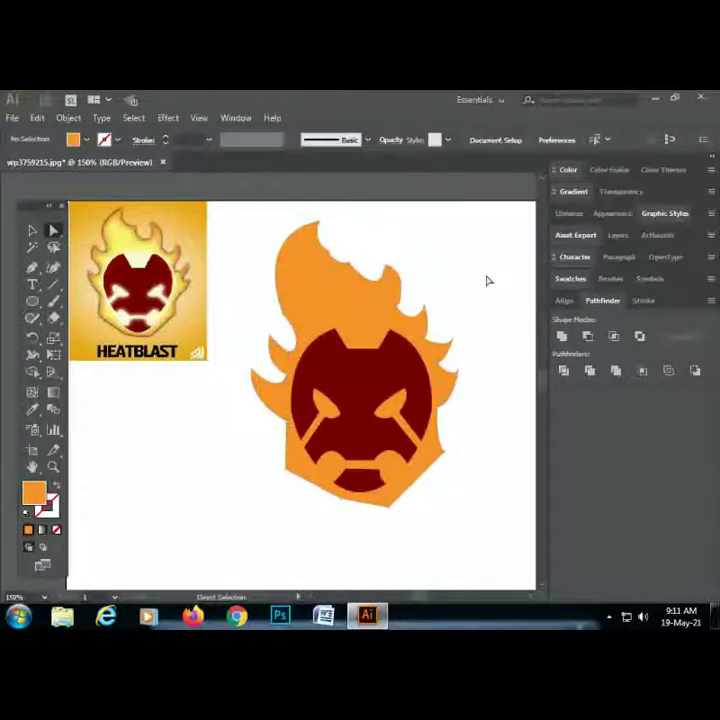
{"action": "left_click_drag", "start_coordinate": [494, 286], "coordinate": [438, 416]}
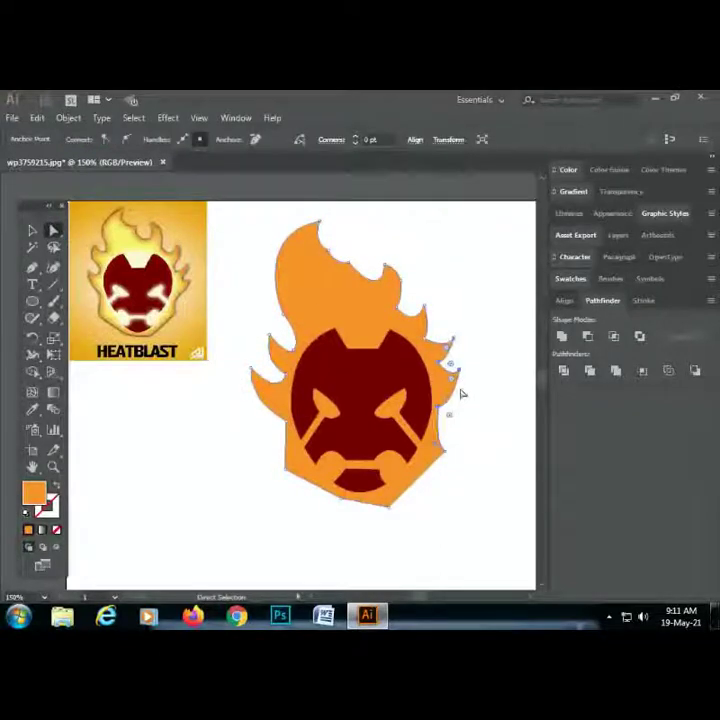
{"action": "left_click", "coordinate": [450, 265]}
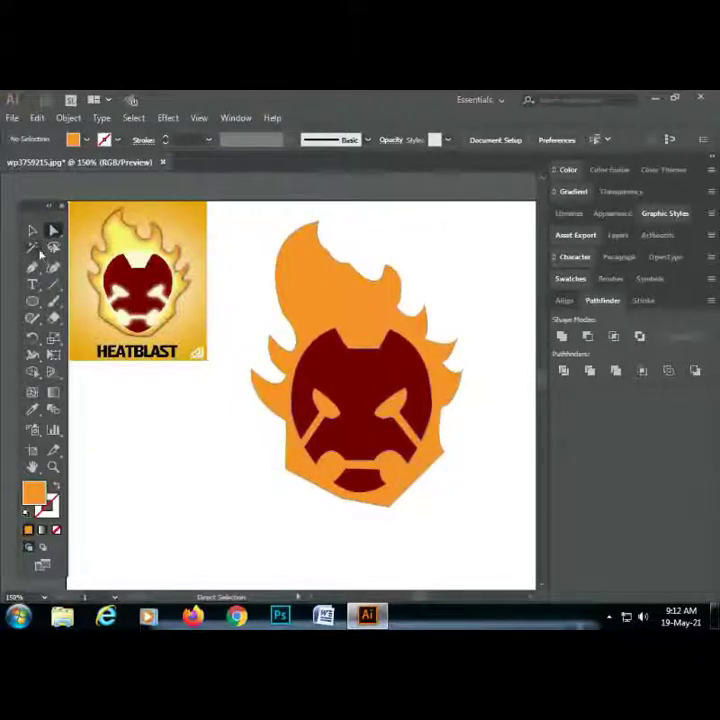
{"action": "left_click", "coordinate": [33, 230]}
Delete the dark red face so only the orange flame remains
{"action": "left_click", "coordinate": [358, 487]}
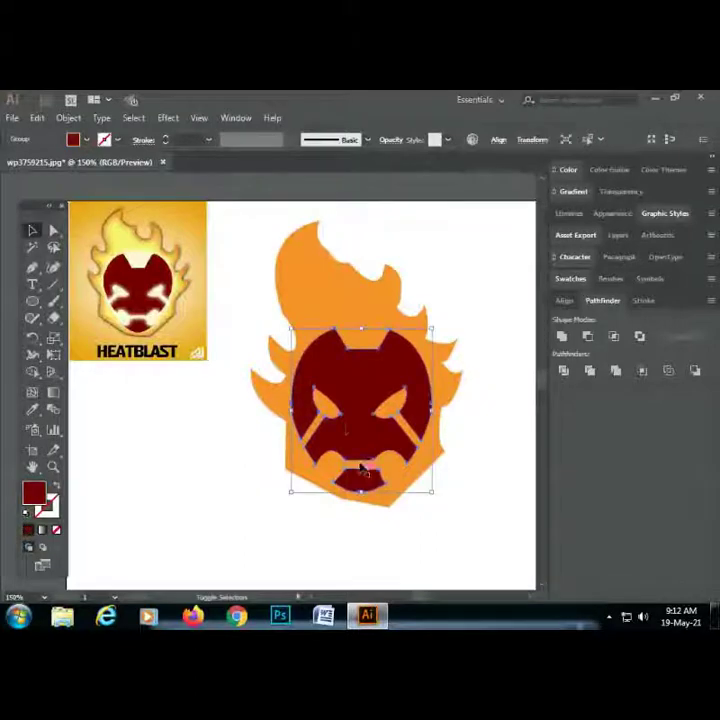
{"action": "key", "text": "a"}
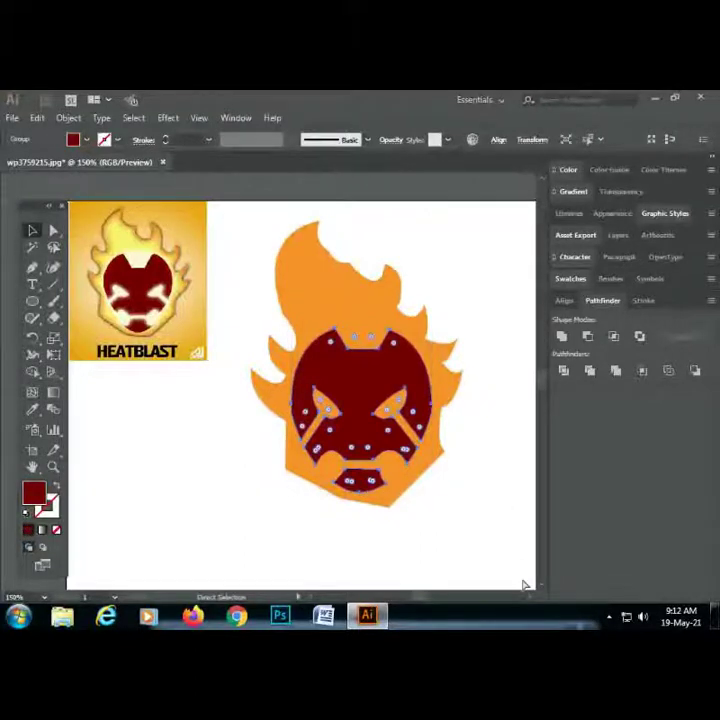
{"action": "key", "text": "Delete"}
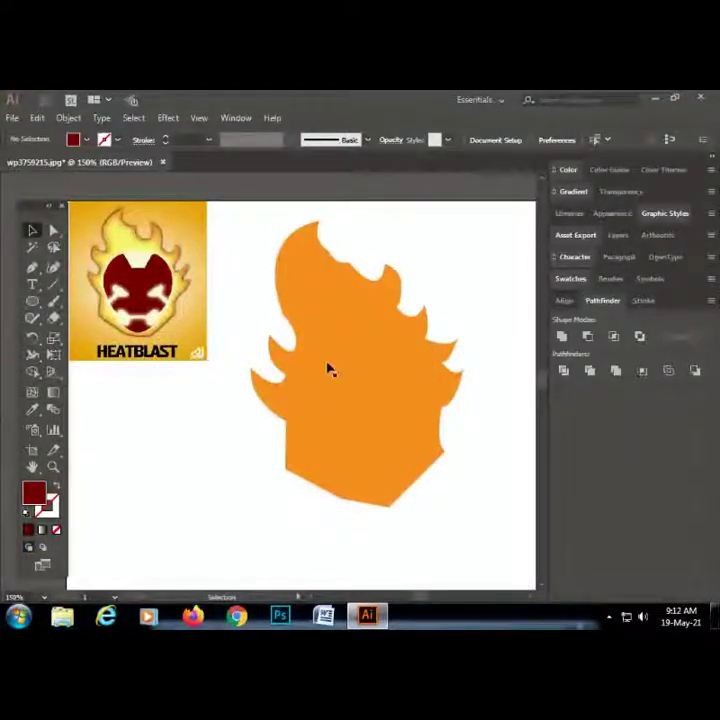
{"action": "left_click", "coordinate": [330, 370]}
Apply Object > Expand Appearance to the orange flame
{"action": "left_click", "coordinate": [35, 395]}
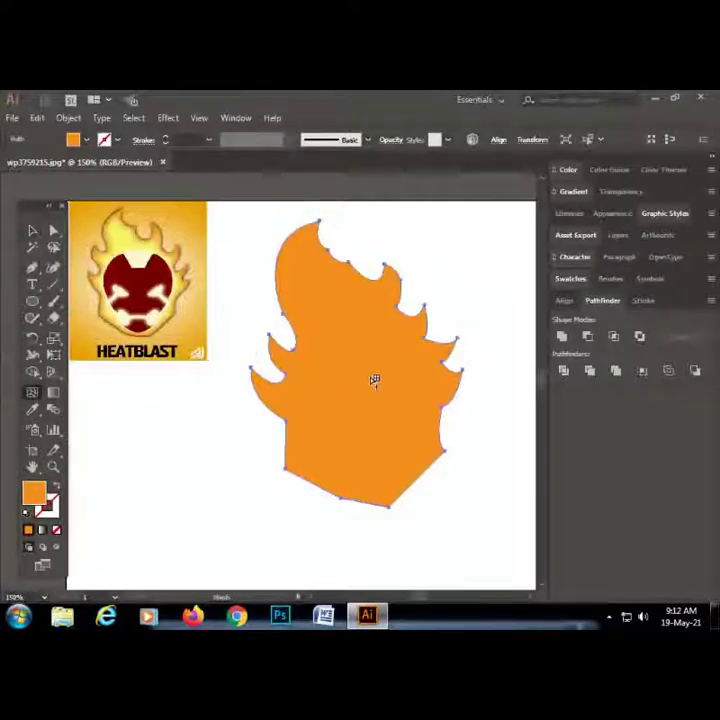
{"action": "left_click", "coordinate": [68, 118]}
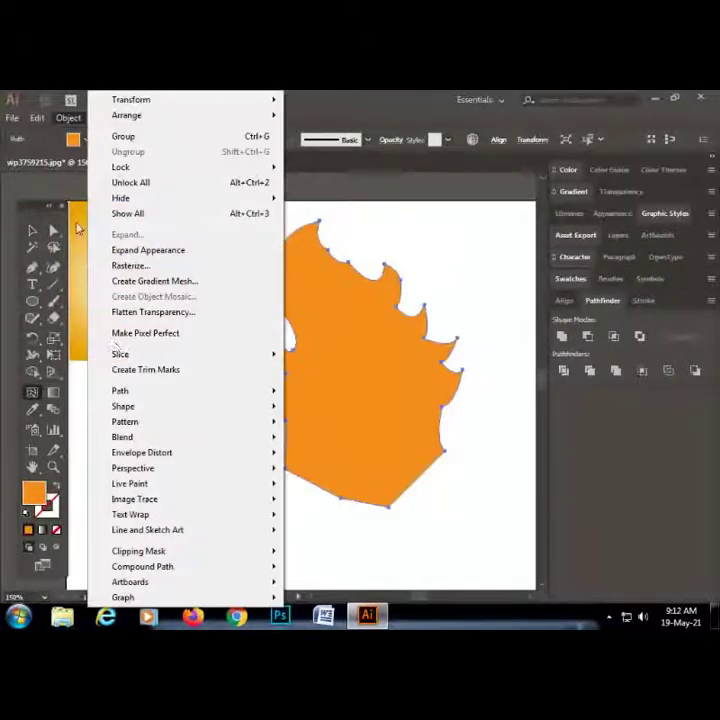
{"action": "left_click", "coordinate": [140, 250]}
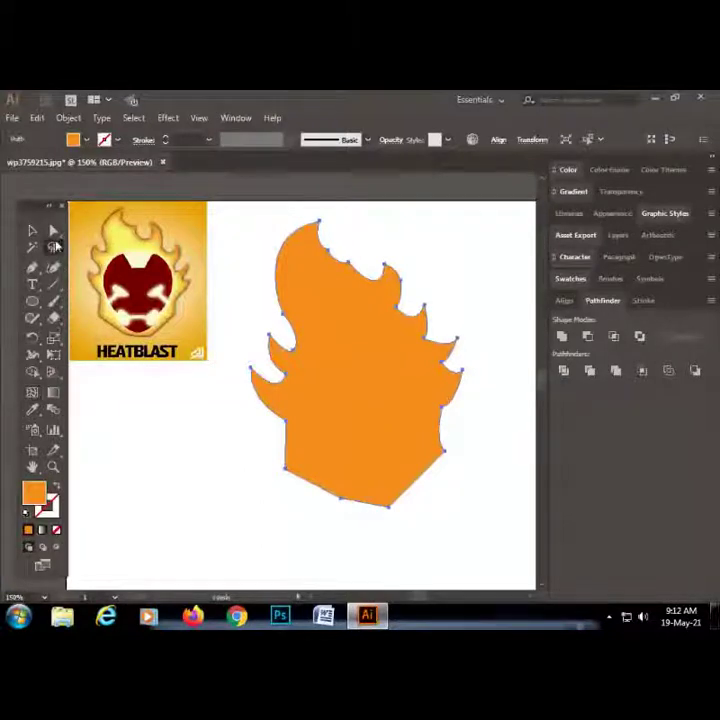
{"action": "left_click", "coordinate": [120, 371]}
Sample the reference's pale cream and add a cream mesh point to the flame
{"action": "left_click", "coordinate": [139, 257]}
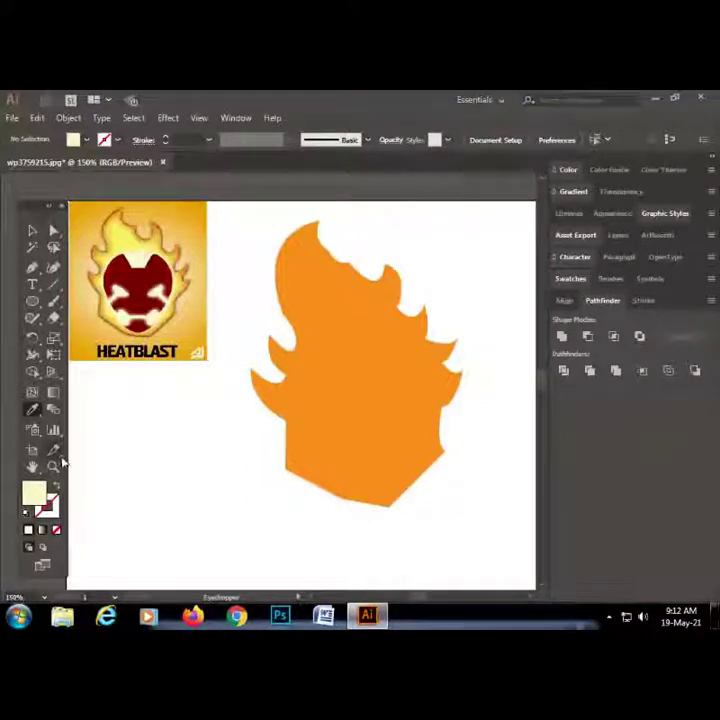
{"action": "left_click", "coordinate": [32, 392]}
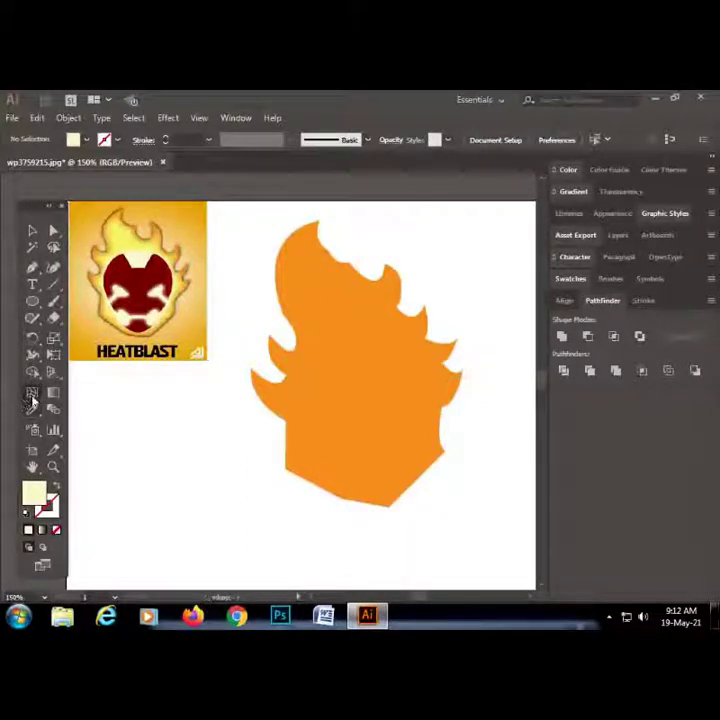
{"action": "left_click", "coordinate": [362, 400]}
Add a cream mesh point near the flame's bottom and drag the mesh points to centre the glow
{"action": "left_click_drag", "start_coordinate": [362, 400], "coordinate": [362, 422]}
{"action": "key", "text": "ctrl+z"}
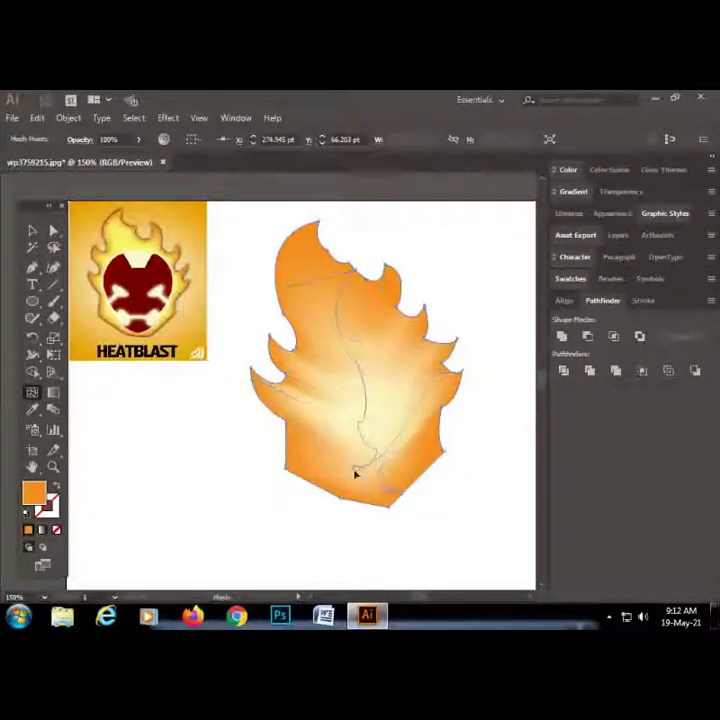
{"action": "left_click", "coordinate": [357, 470]}
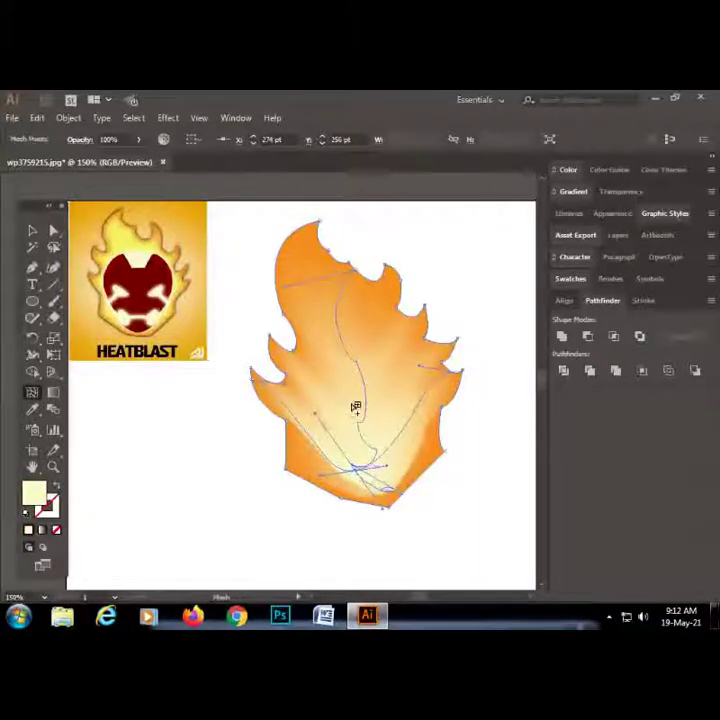
{"action": "left_click_drag", "start_coordinate": [357, 468], "coordinate": [370, 410]}
{"action": "left_click", "coordinate": [55, 232]}
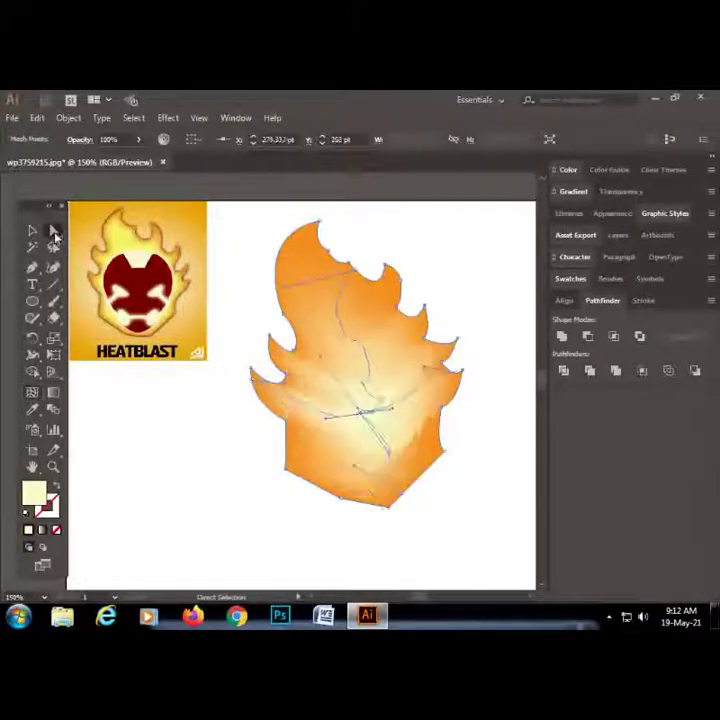
{"action": "mouse_move", "coordinate": [363, 414]}
{"action": "left_mouse_down"}
{"action": "mouse_move", "coordinate": [372, 427]}
{"action": "mouse_move", "coordinate": [384, 400]}
{"action": "mouse_move", "coordinate": [380, 383]}
{"action": "left_mouse_up"}
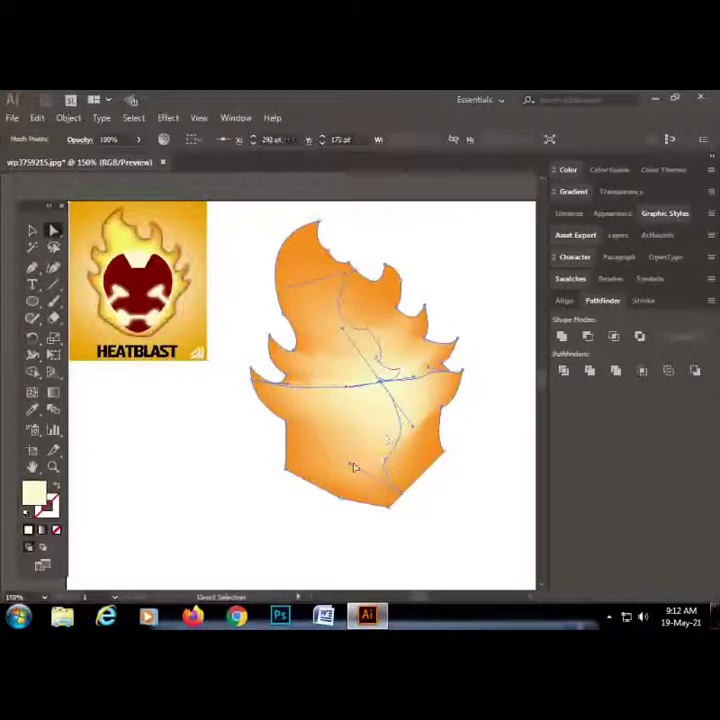
{"action": "mouse_move", "coordinate": [352, 469]}
{"action": "left_mouse_down"}
{"action": "mouse_move", "coordinate": [318, 421]}
{"action": "mouse_move", "coordinate": [365, 430]}
{"action": "mouse_move", "coordinate": [385, 417]}
{"action": "mouse_move", "coordinate": [357, 376]}
{"action": "left_mouse_up"}
Paste the dark maroon face back in front of the flame
{"action": "left_click", "coordinate": [476, 316]}
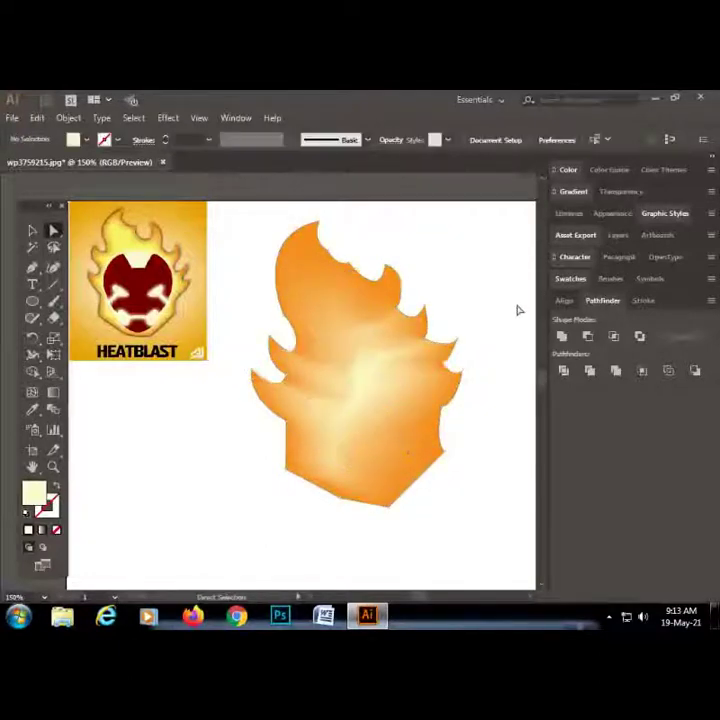
{"action": "key", "text": "v"}
{"action": "key", "text": "ctrl+a"}
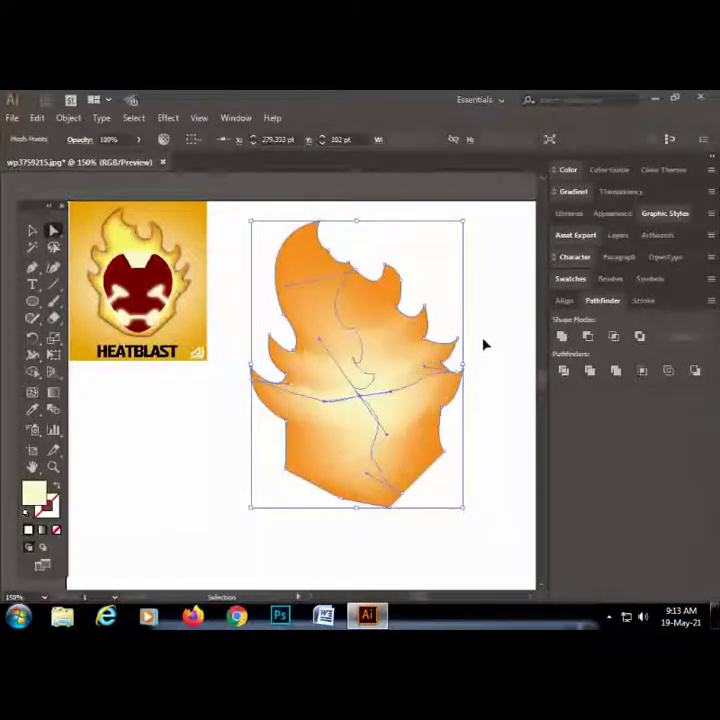
{"action": "key", "text": "ctrl+z"}
{"action": "left_click", "coordinate": [491, 343]}
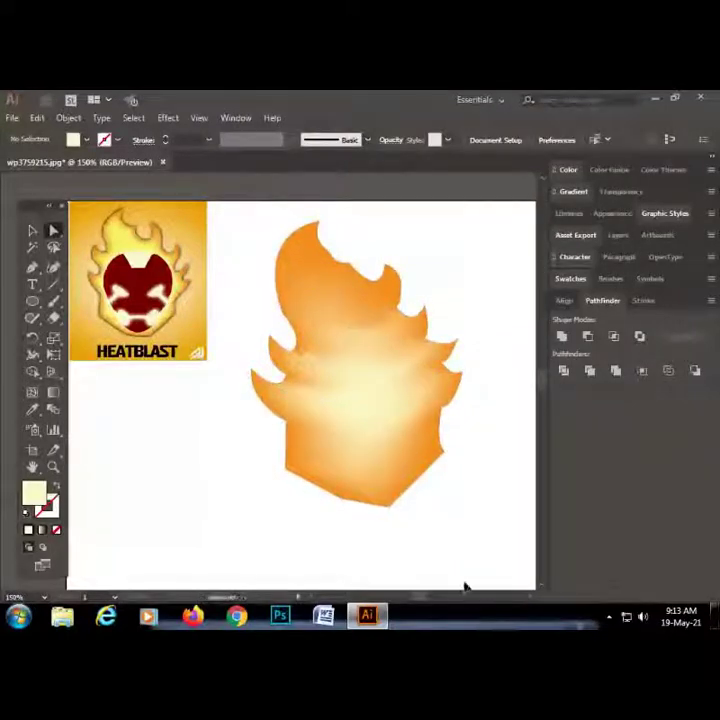
{"action": "key", "text": "ctrl+f"}
Reshape the flame's top edge by pulling its anchors up and right
{"action": "left_click", "coordinate": [477, 285]}
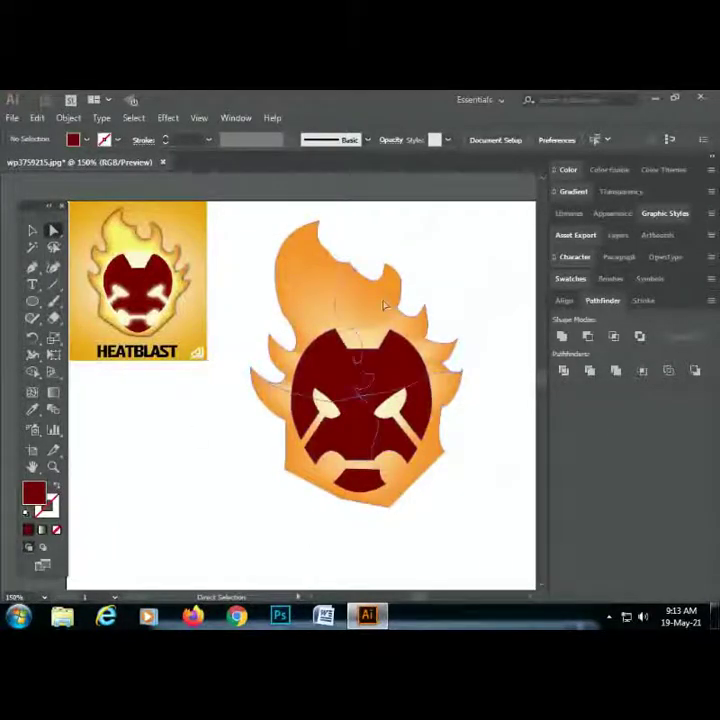
{"action": "left_click", "coordinate": [442, 241]}
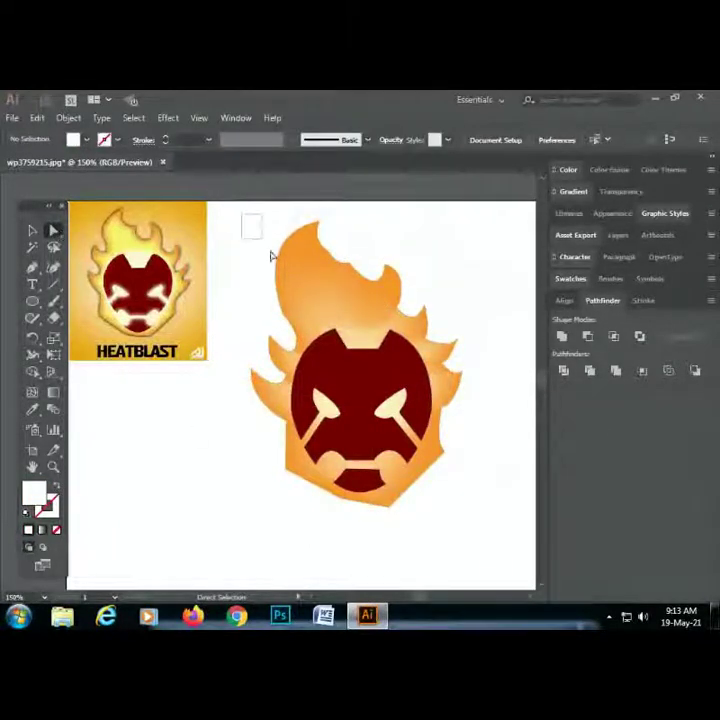
{"action": "left_click_drag", "start_coordinate": [270, 257], "coordinate": [366, 318]}
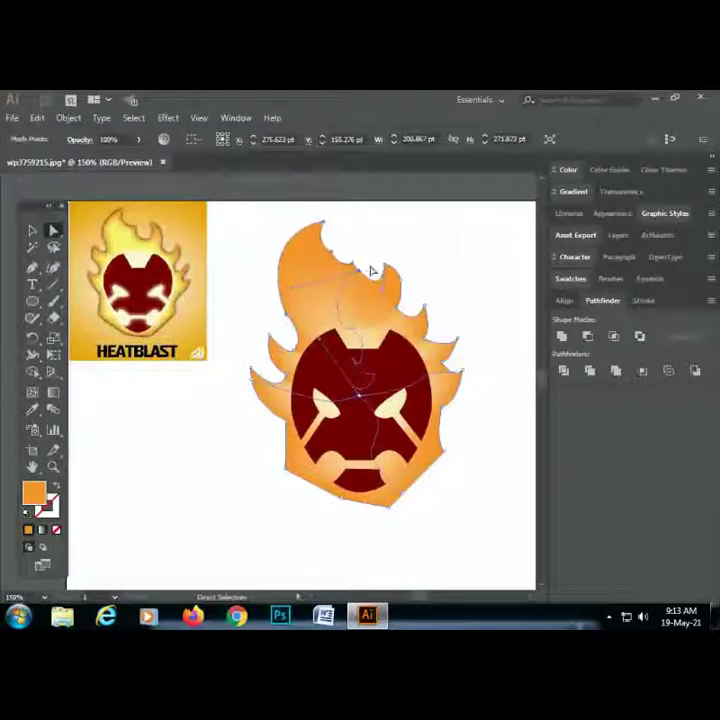
{"action": "left_click_drag", "start_coordinate": [372, 272], "coordinate": [386, 266]}
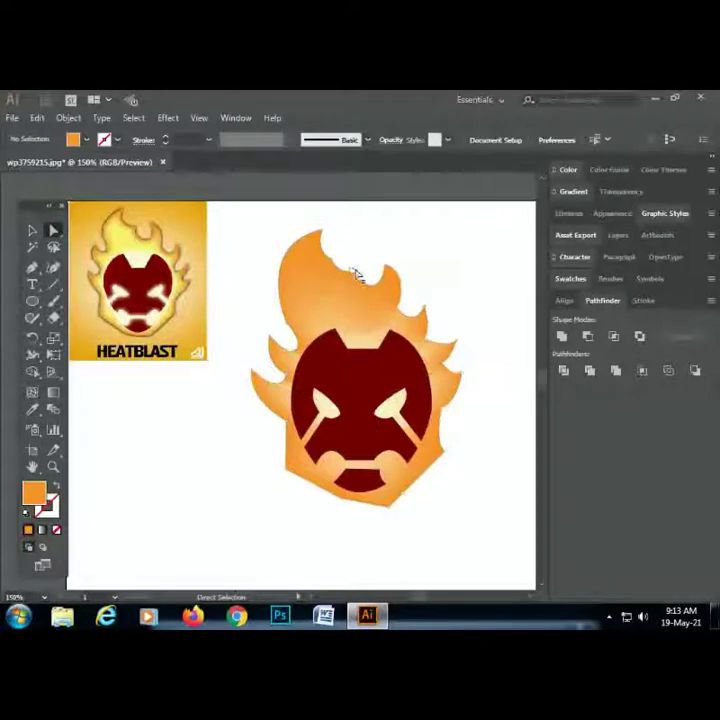
{"action": "left_click", "coordinate": [452, 295]}
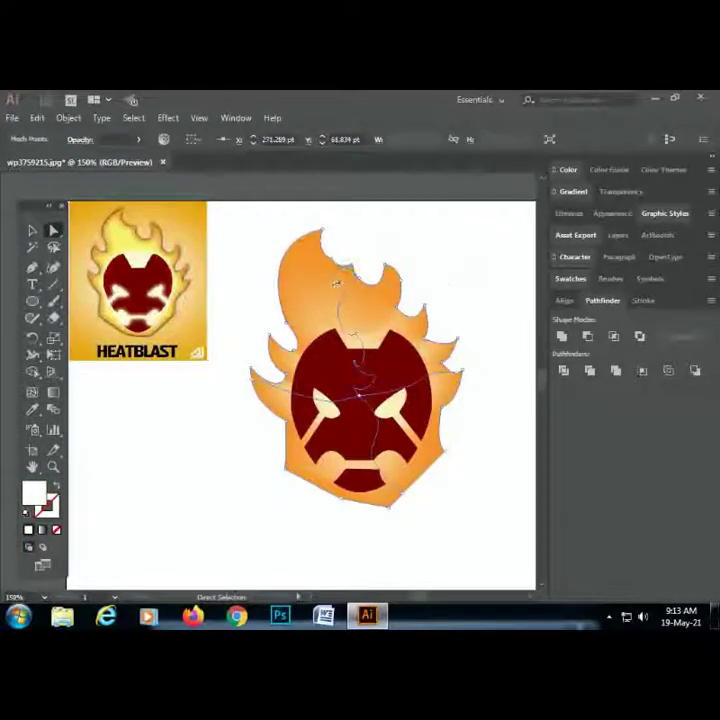
{"action": "left_click_drag", "start_coordinate": [340, 270], "coordinate": [337, 276]}
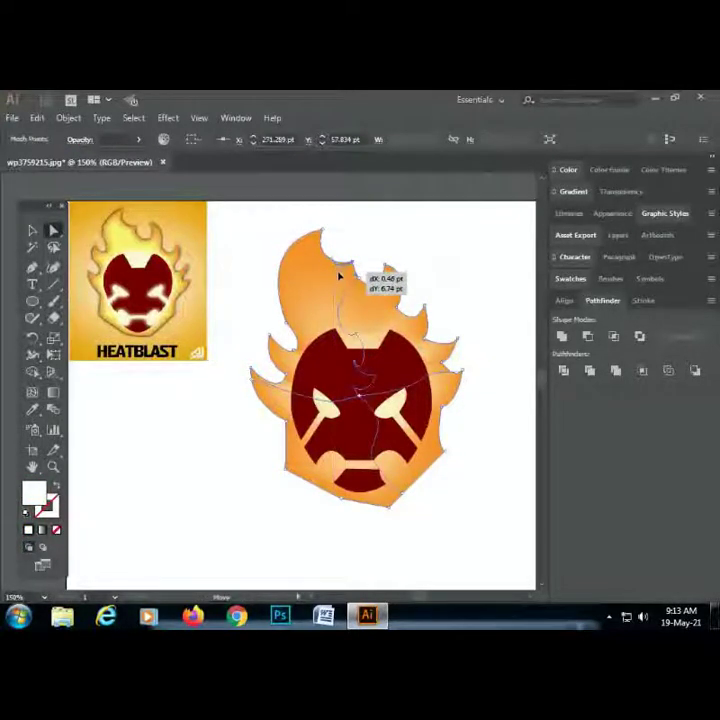
{"action": "left_click", "coordinate": [431, 244]}
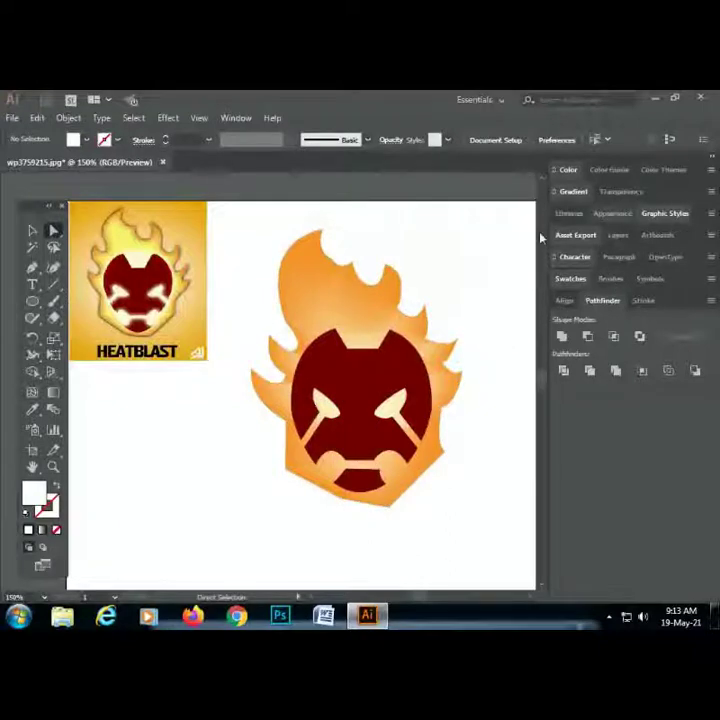
Select the head's paths and mesh points with the Selection and Direct Selection tools
{"action": "key", "text": "ctrl+a"}
{"action": "key", "text": "v"}
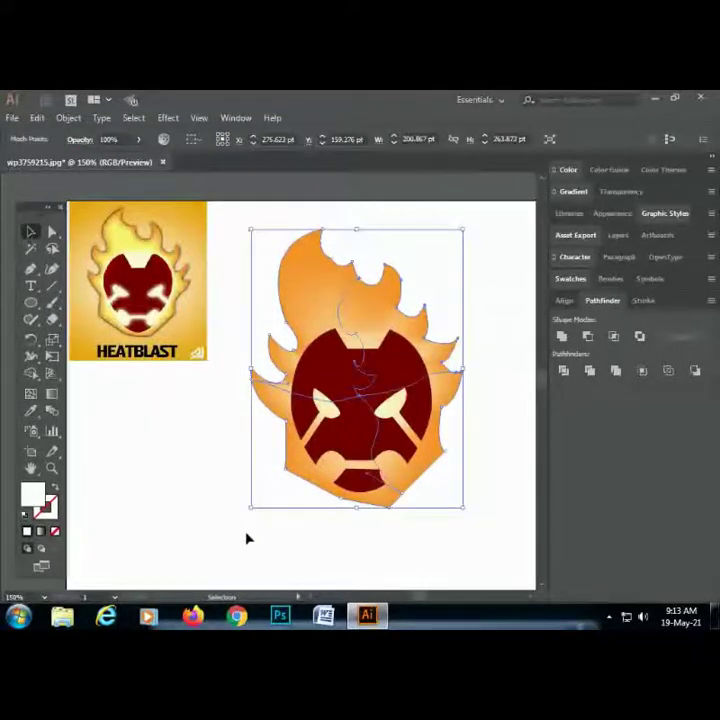
{"action": "left_click", "coordinate": [246, 538]}
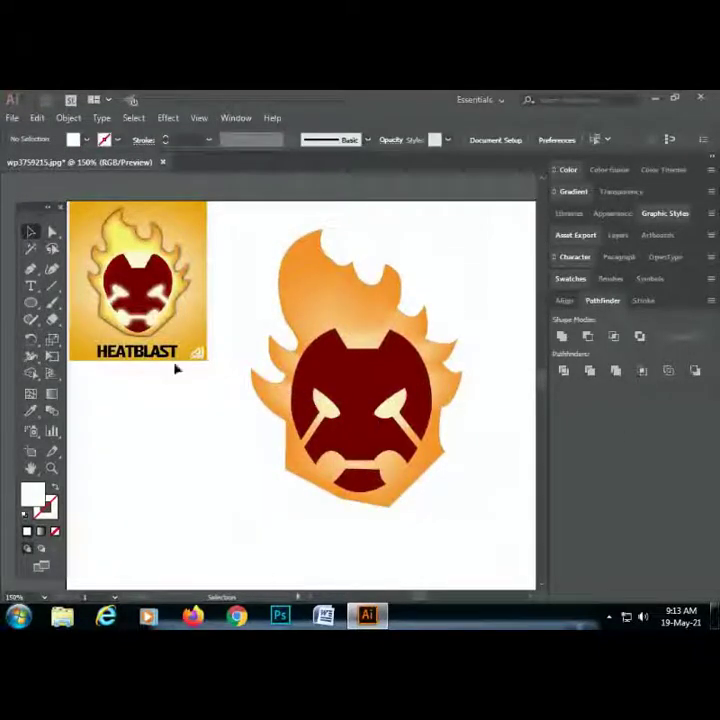
{"action": "left_click", "coordinate": [280, 363]}
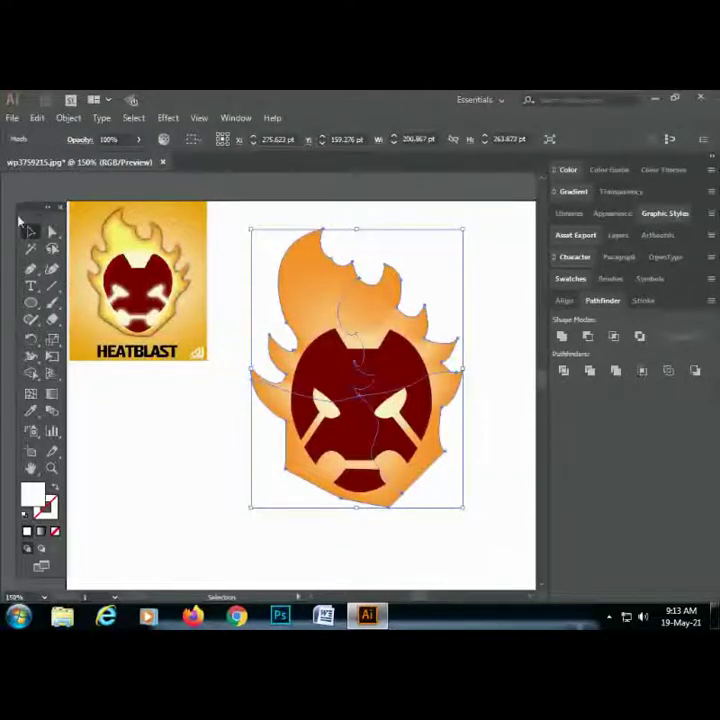
{"action": "left_click", "coordinate": [52, 231]}
{"action": "left_click", "coordinate": [270, 322]}
{"action": "left_click_drag", "start_coordinate": [299, 372], "coordinate": [300, 372]}
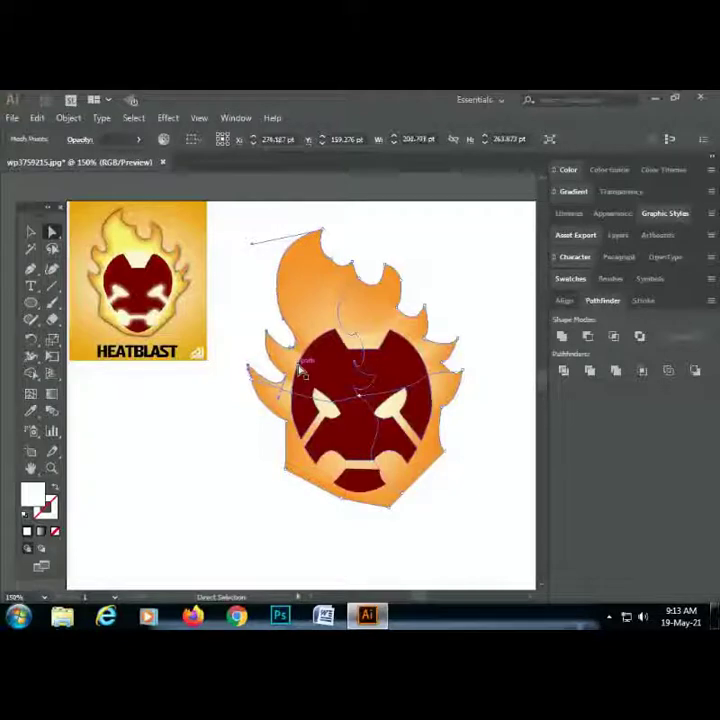
{"action": "left_click", "coordinate": [455, 370]}
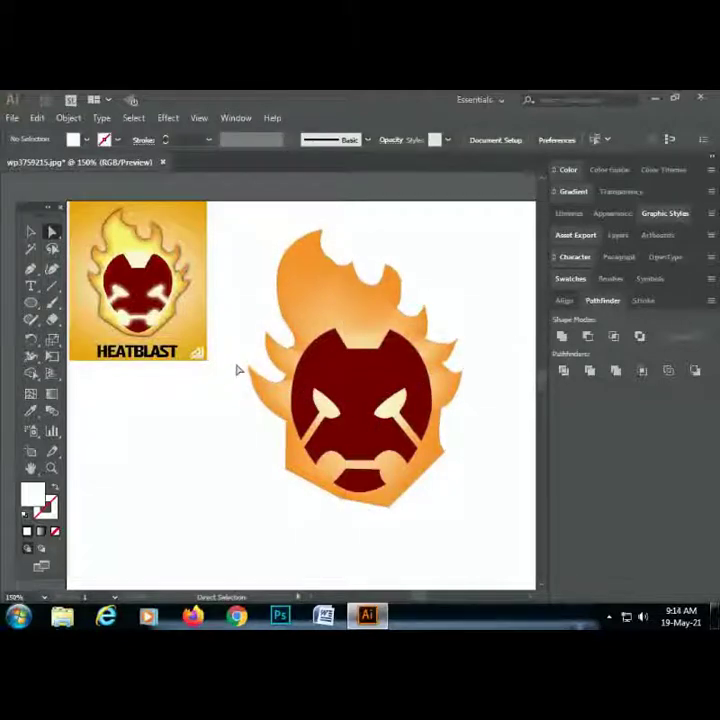
{"action": "left_click", "coordinate": [343, 458]}
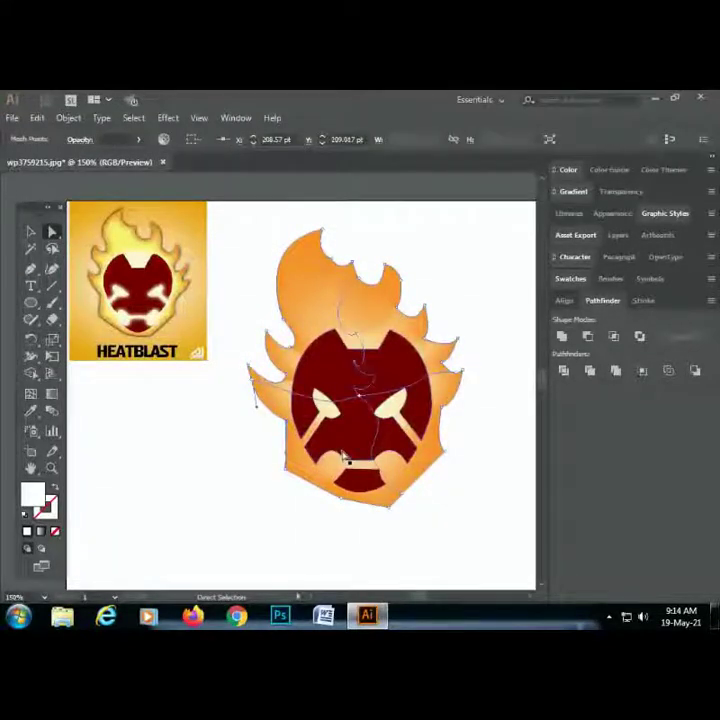
{"action": "left_click", "coordinate": [250, 395]}
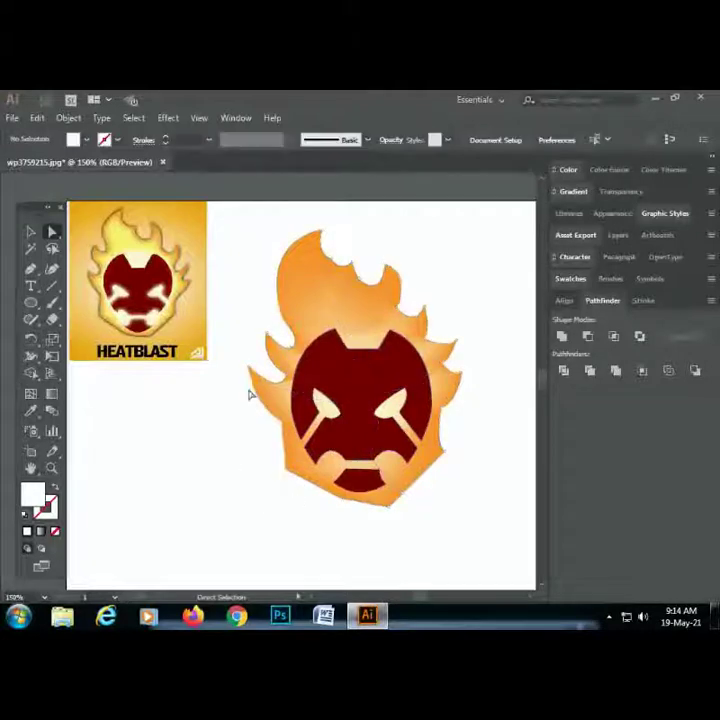
Nudge the left flame mesh points slightly inward to the right
{"action": "left_click_drag", "start_coordinate": [265, 408], "coordinate": [271, 421]}
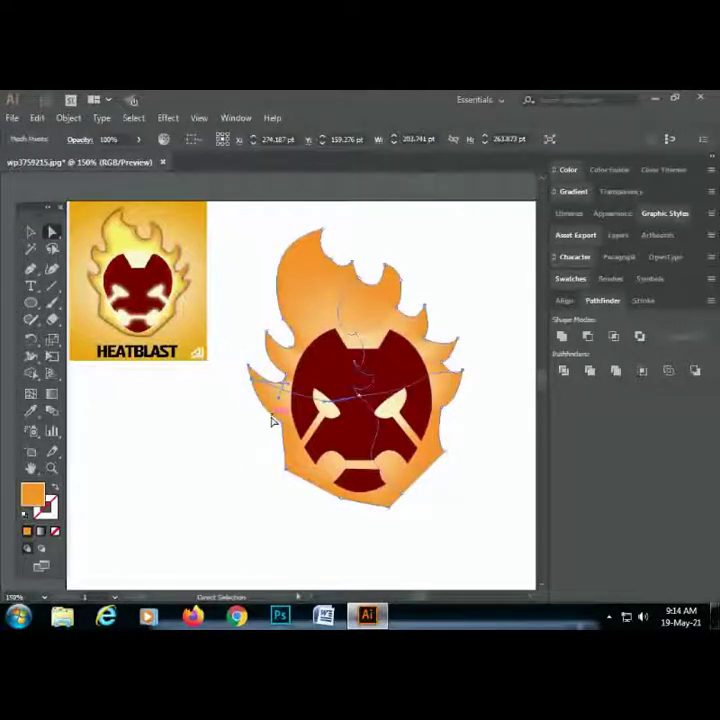
{"action": "key", "text": "Right"}
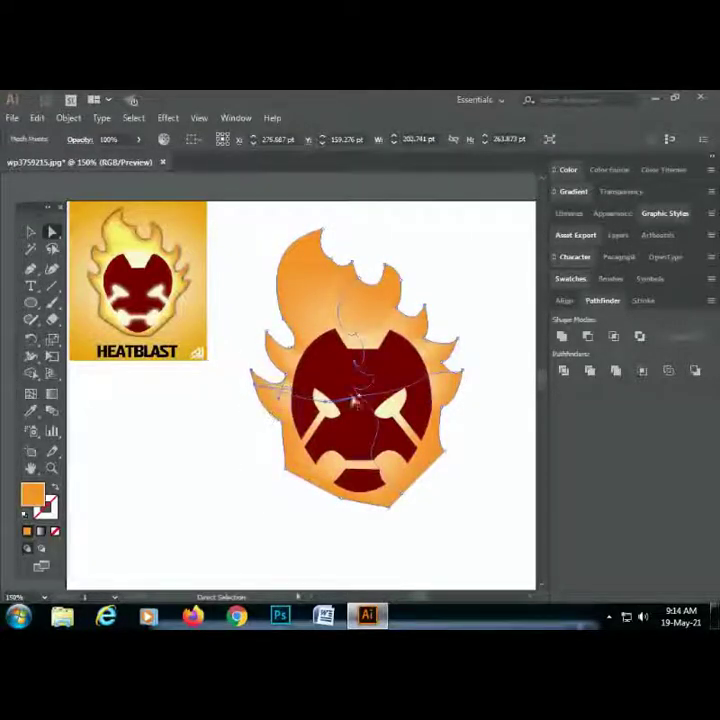
{"action": "scroll", "coordinate": [533, 413], "scroll_direction": "down", "scroll_amount": 5}
{"action": "scroll", "coordinate": [409, 404], "scroll_direction": "up", "scroll_amount": 4}
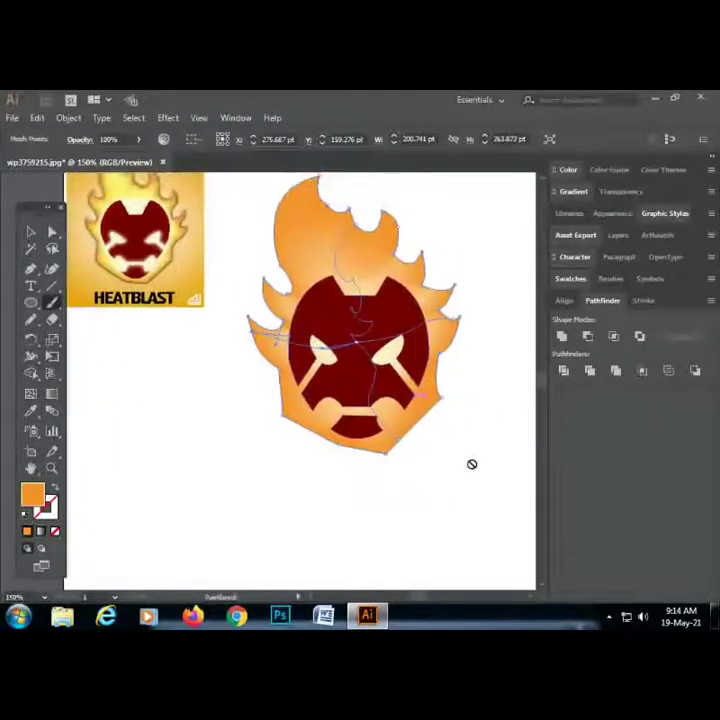
{"action": "left_click", "coordinate": [342, 492]}
{"action": "scroll", "coordinate": [392, 526], "scroll_direction": "up", "scroll_amount": 2}
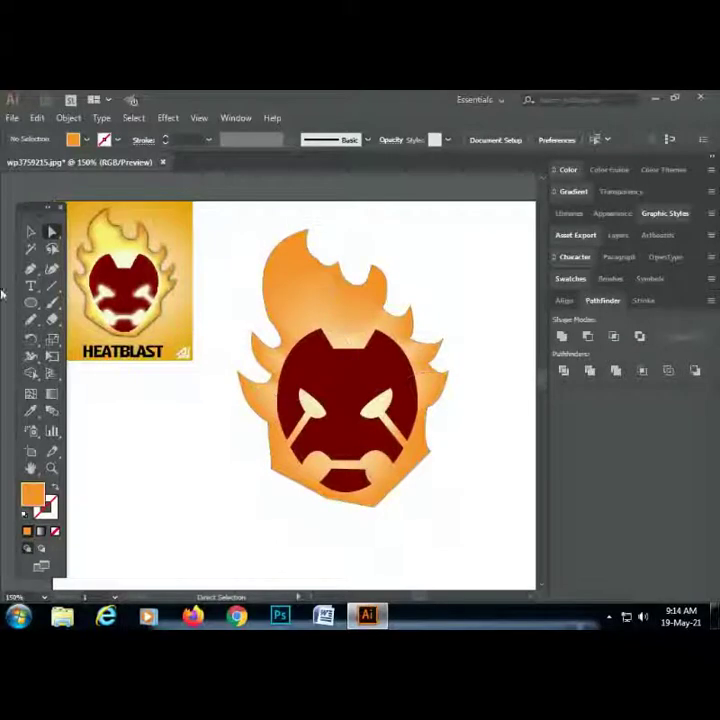
Trace a closed Pen-tool oval around the dark red face, curving its bottom and left side
{"action": "left_click", "coordinate": [31, 269]}
{"action": "left_click", "coordinate": [319, 328]}
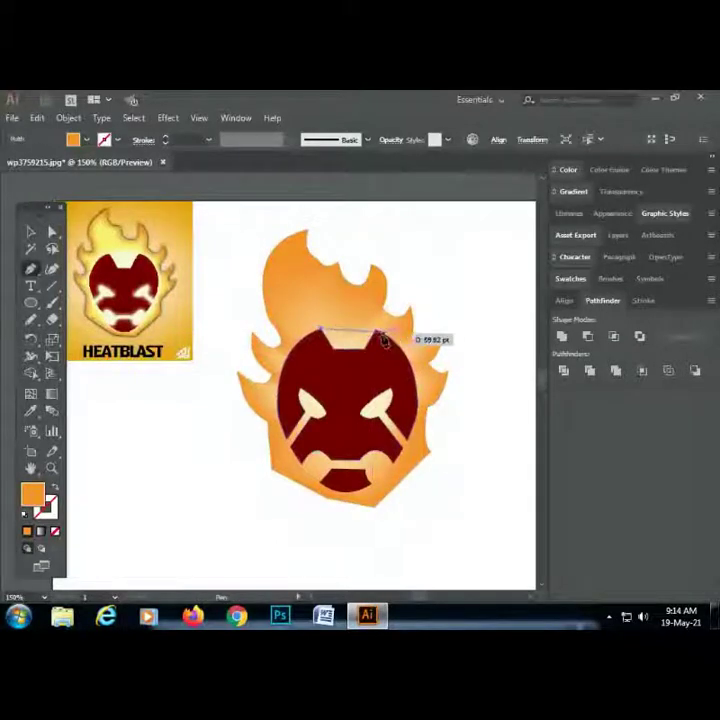
{"action": "left_click", "coordinate": [384, 338]}
{"action": "left_click", "coordinate": [403, 347]}
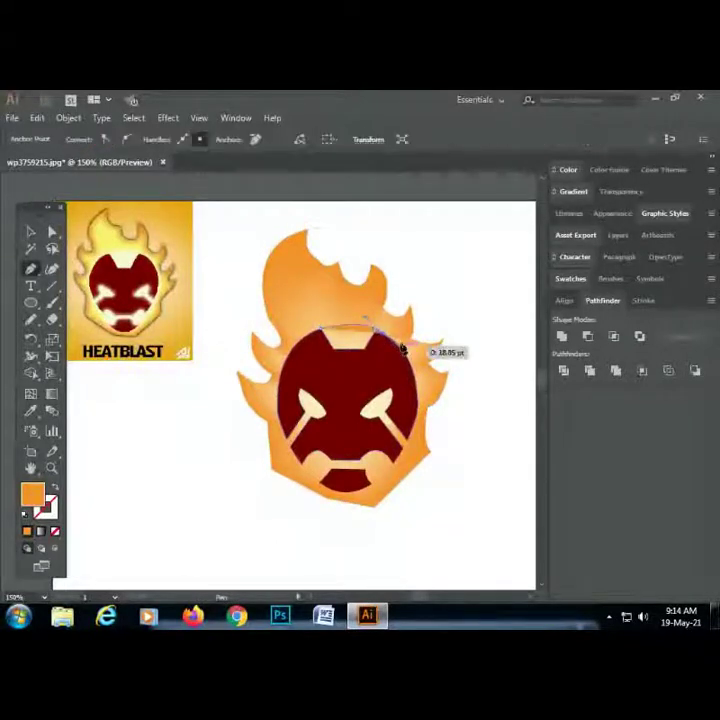
{"action": "left_click", "coordinate": [415, 435]}
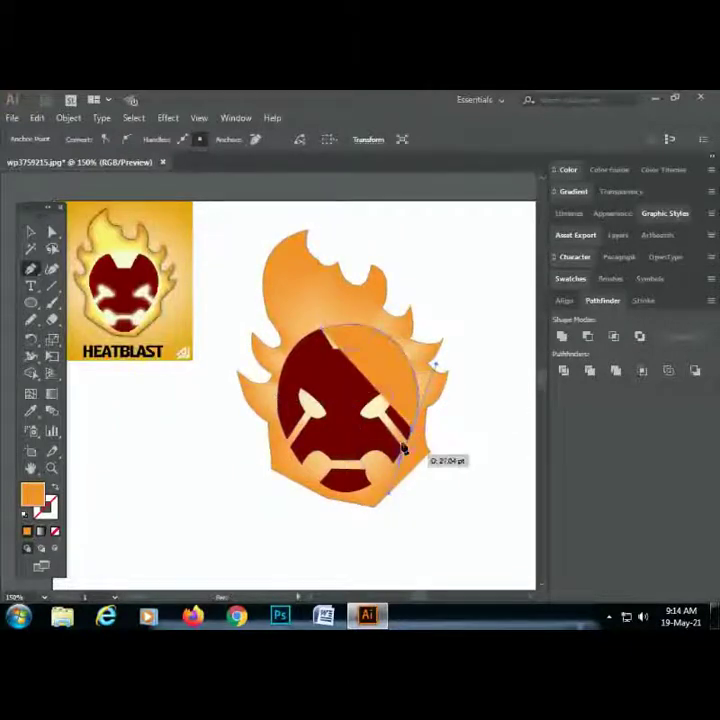
{"action": "left_click", "coordinate": [415, 431]}
{"action": "left_click", "coordinate": [368, 497]}
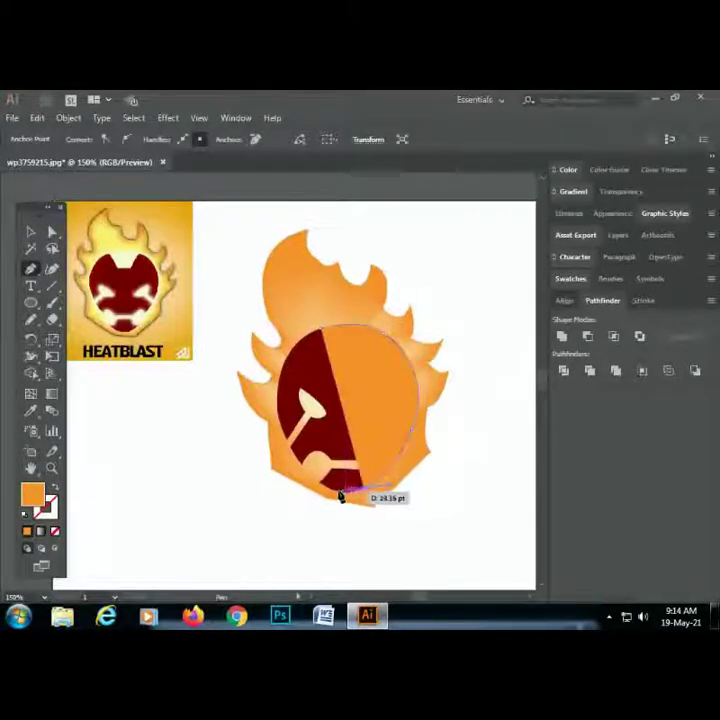
{"action": "left_click_drag", "start_coordinate": [348, 498], "coordinate": [325, 482]}
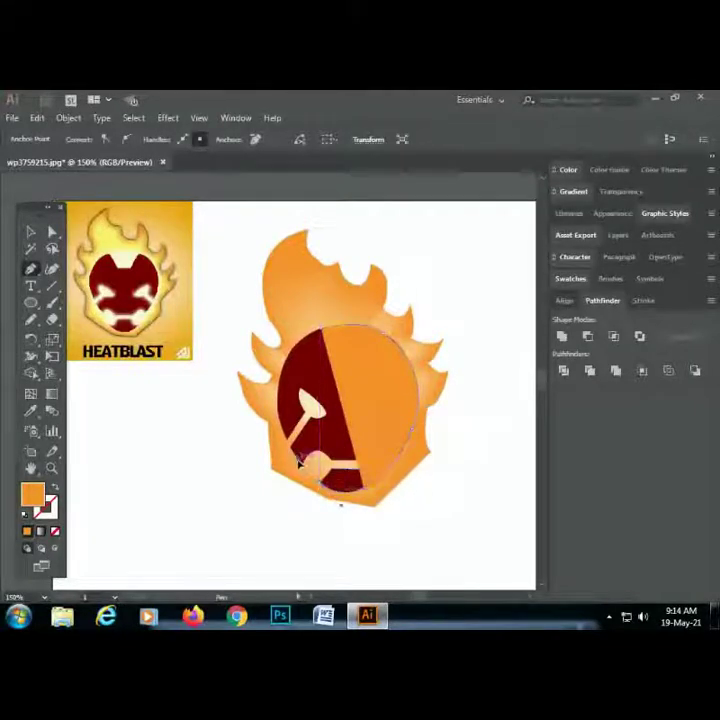
{"action": "left_click_drag", "start_coordinate": [320, 487], "coordinate": [305, 400]}
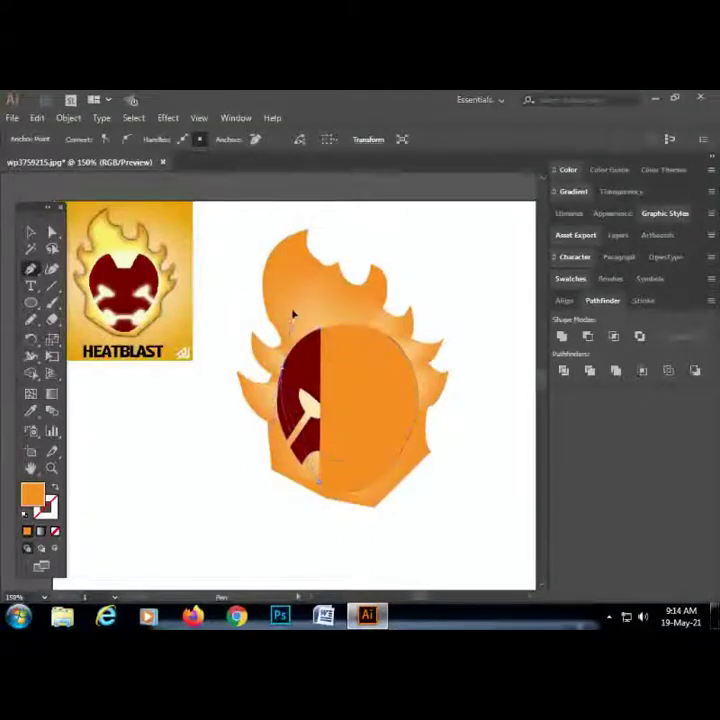
{"action": "mouse_move", "coordinate": [305, 338]}
{"action": "left_mouse_down"}
{"action": "mouse_move", "coordinate": [313, 350]}
{"action": "mouse_move", "coordinate": [322, 333]}
{"action": "left_mouse_up"}
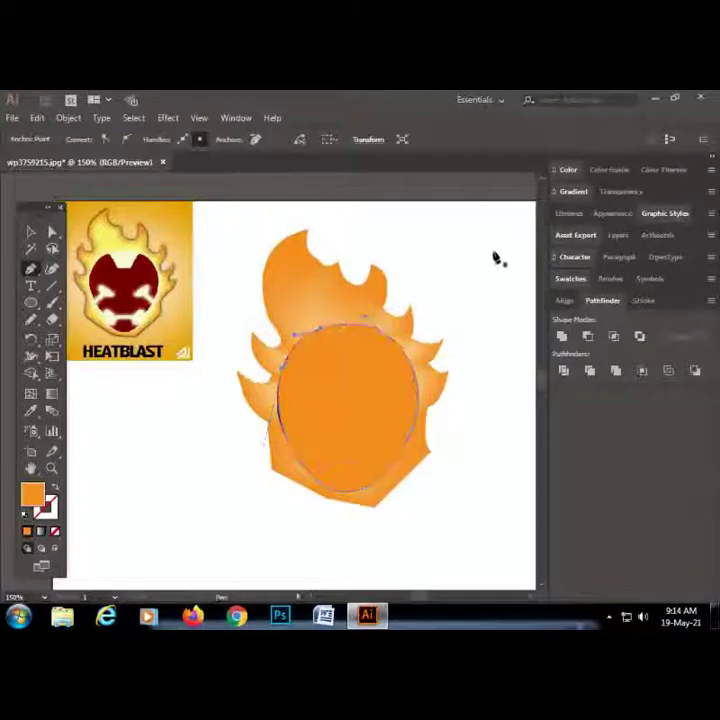
Fill the oval with the reference's pale cream, send it backward, and stretch its bottom slightly
{"action": "left_click", "coordinate": [31, 410]}
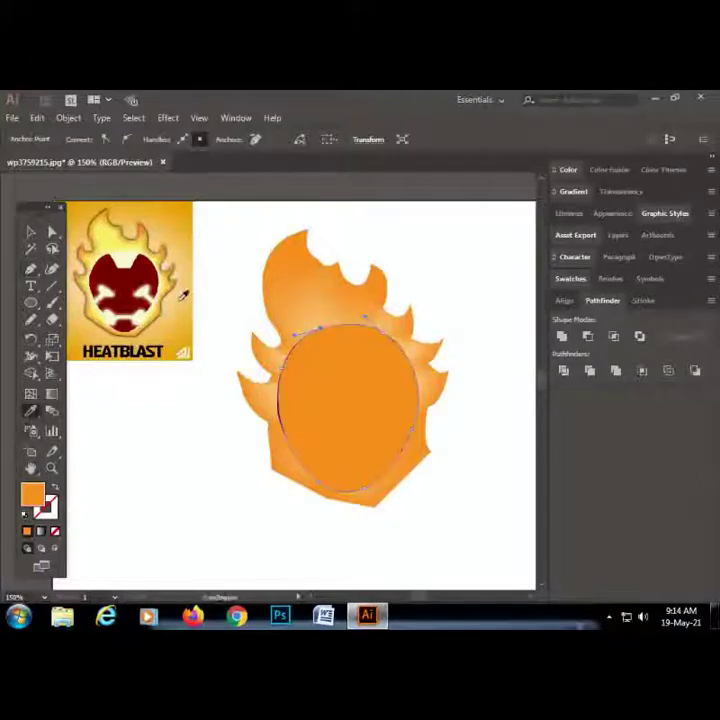
{"action": "left_click", "coordinate": [182, 294]}
{"action": "key", "text": "ctrl+bracketleft"}
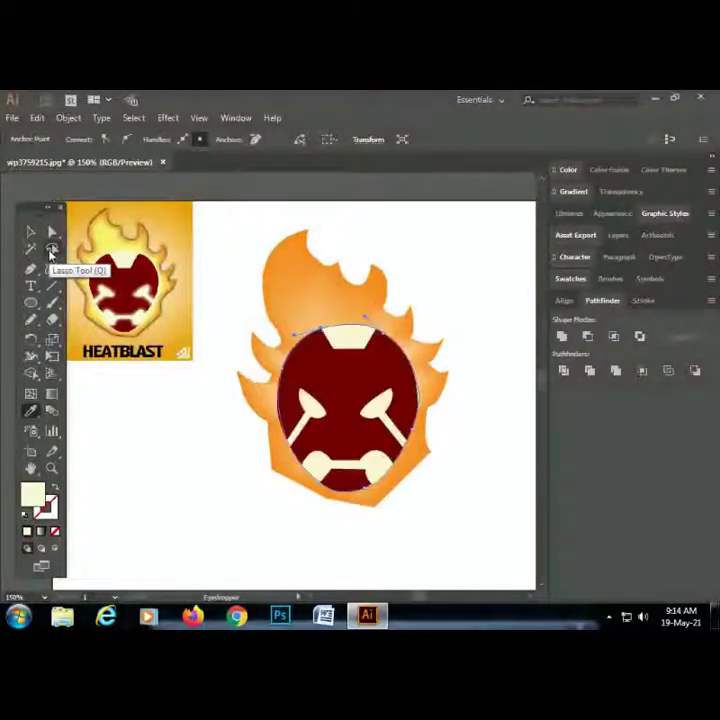
{"action": "left_click", "coordinate": [31, 233]}
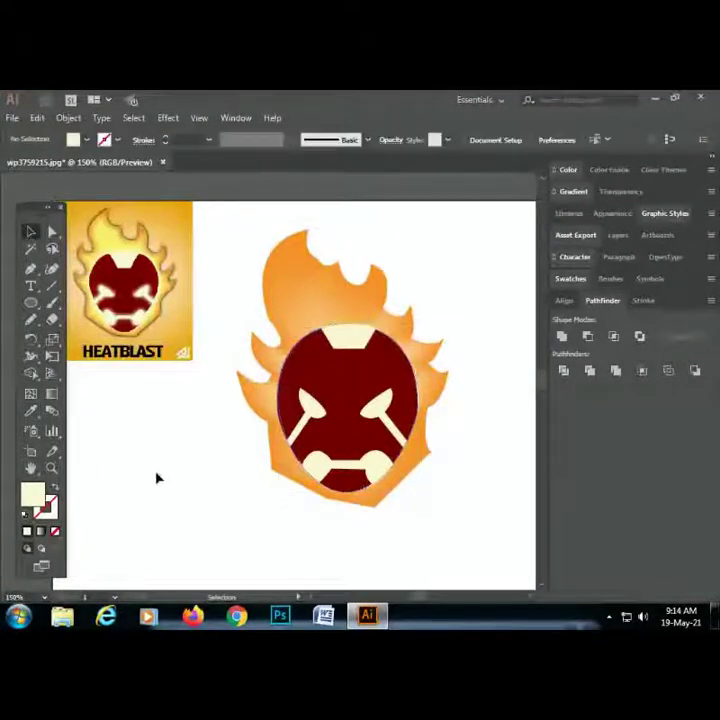
{"action": "left_click", "coordinate": [370, 337]}
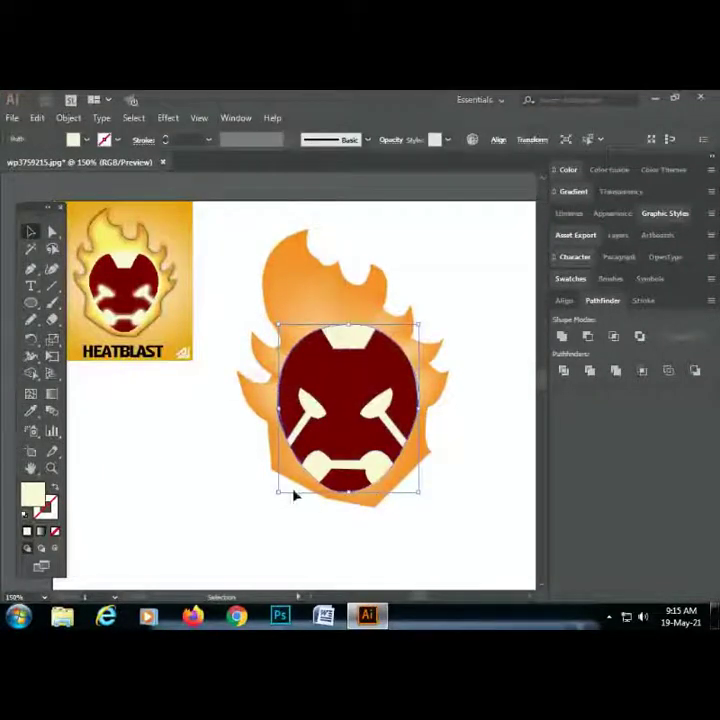
{"action": "left_click_drag", "start_coordinate": [276, 493], "coordinate": [282, 496]}
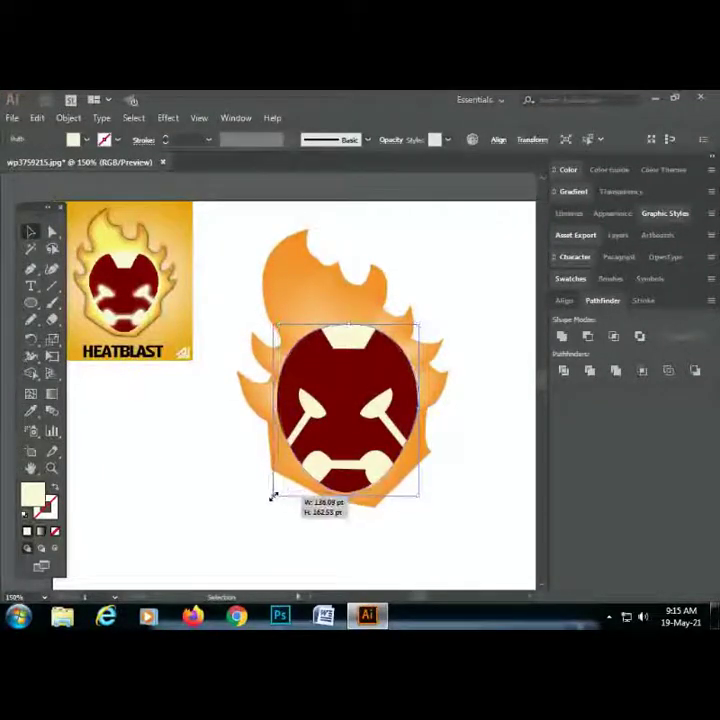
Delete the dark red face, then undo an accidental grey gradient fill on the oval
{"action": "left_click", "coordinate": [358, 386]}
{"action": "key", "text": "a"}
{"action": "key", "text": "Delete"}
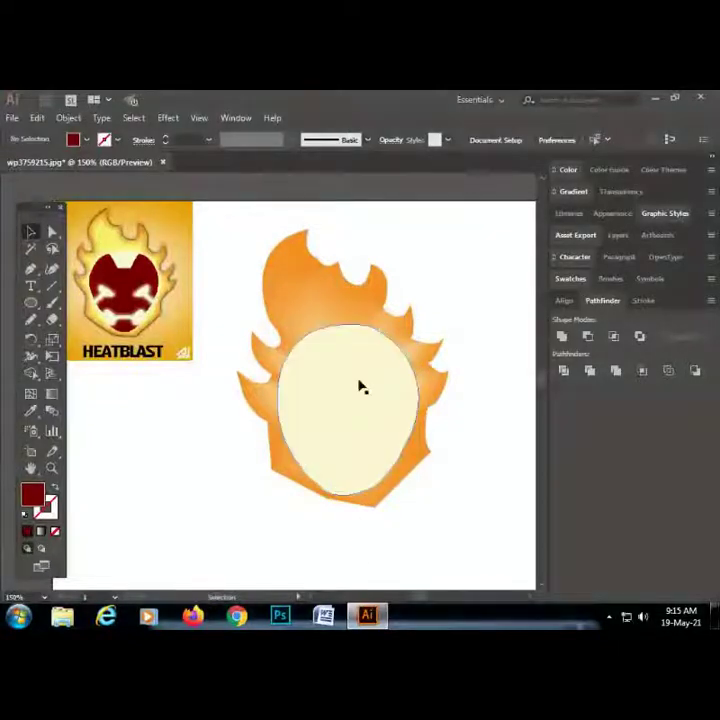
{"action": "left_click", "coordinate": [330, 411]}
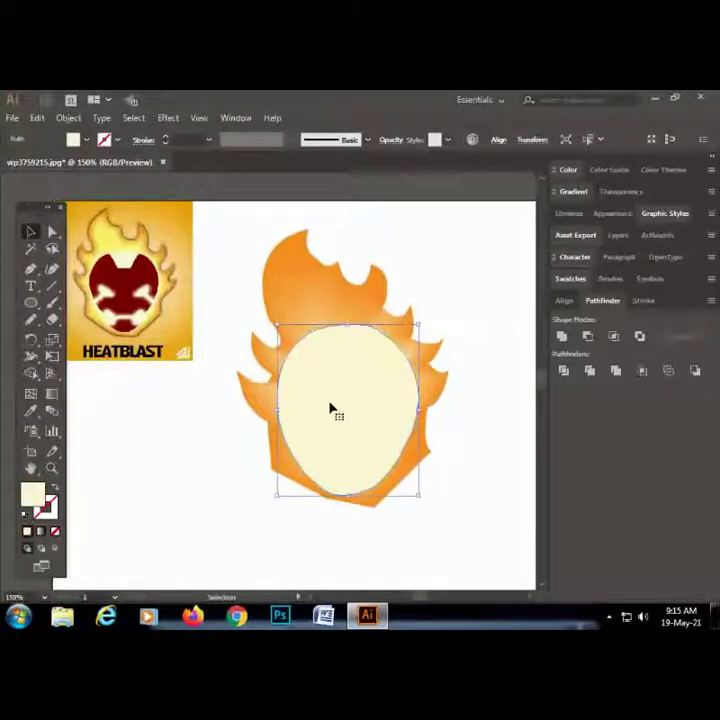
{"action": "key", "text": "period"}
{"action": "key", "text": "Return"}
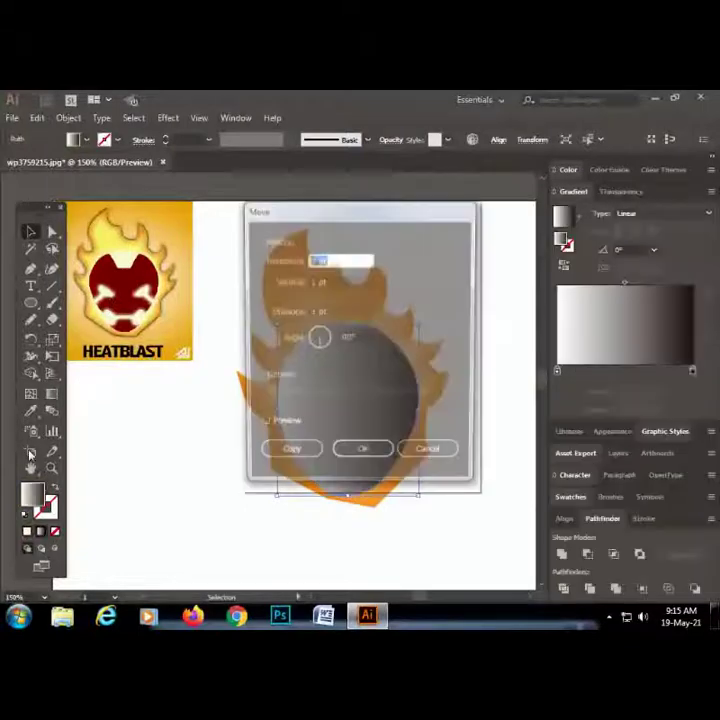
{"action": "key", "text": "Escape"}
{"action": "key", "text": "ctrl+z"}
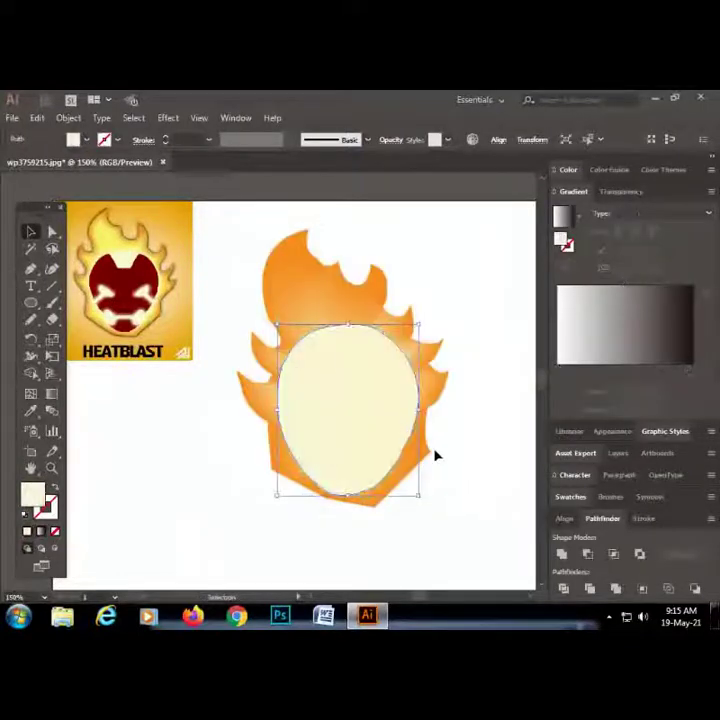
{"action": "left_click", "coordinate": [31, 394]}
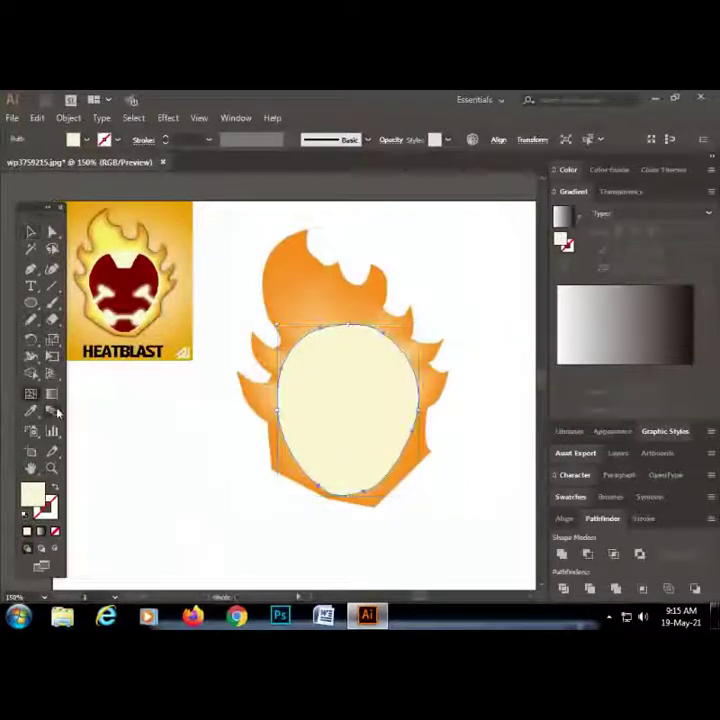
Give the oval a white-to-orange glow using a centre mesh point and radial gradient
{"action": "left_click", "coordinate": [354, 402]}
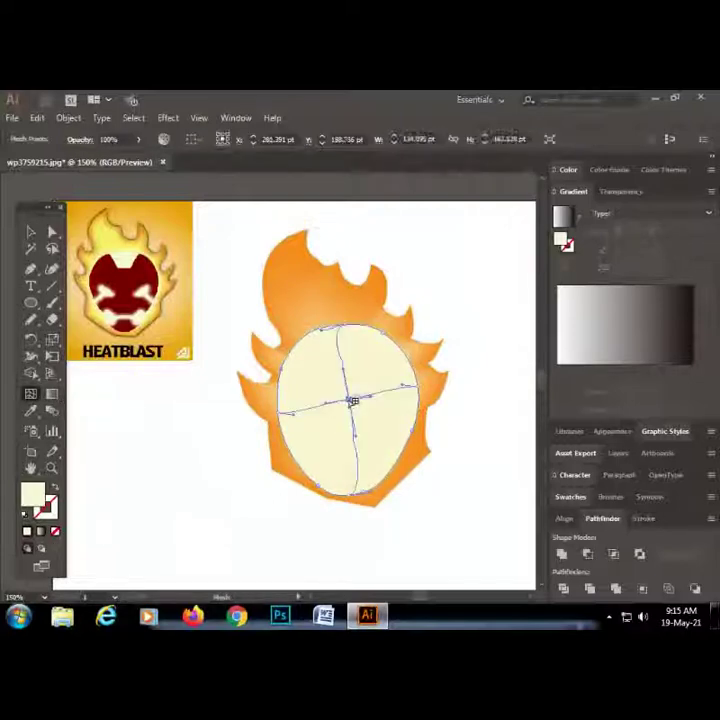
{"action": "key", "text": "i"}
{"action": "left_click", "coordinate": [297, 252]}
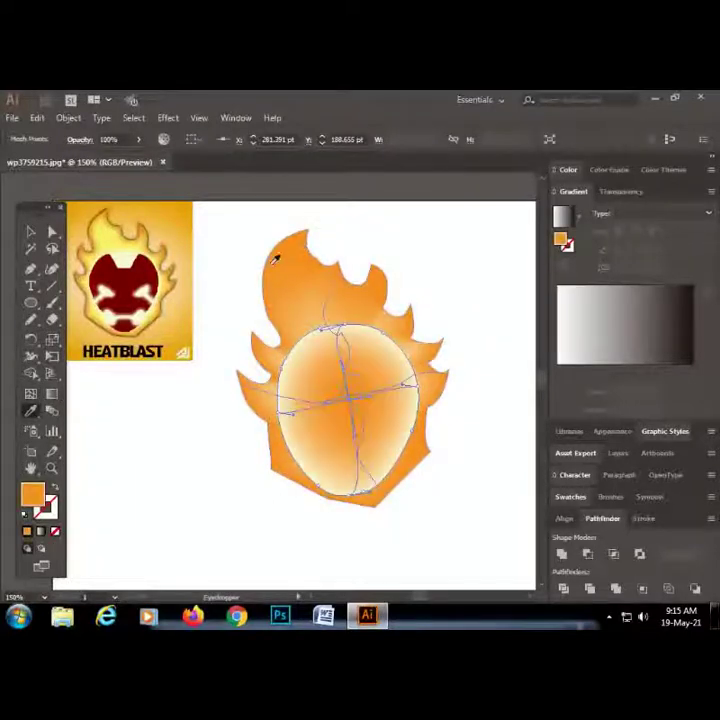
{"action": "left_click", "coordinate": [90, 245]}
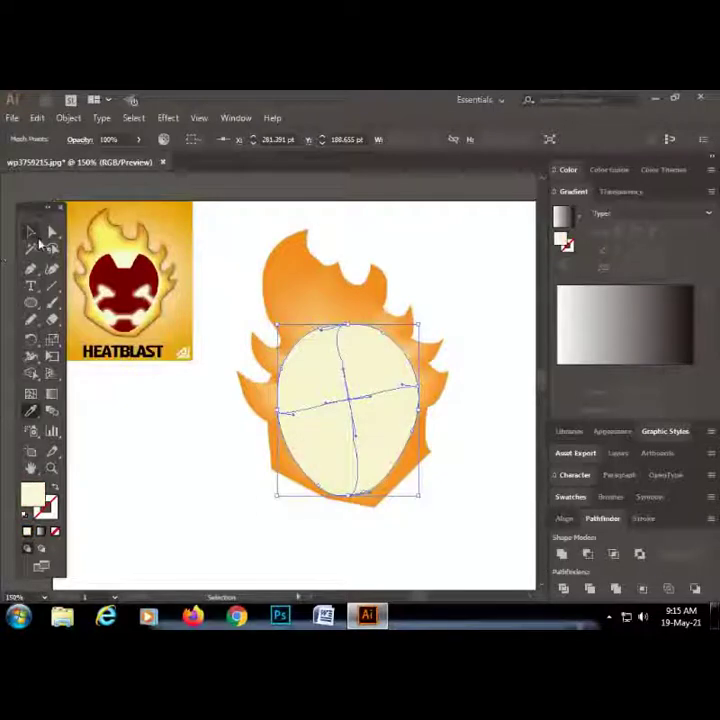
{"action": "key", "text": "v"}
{"action": "key", "text": "i"}
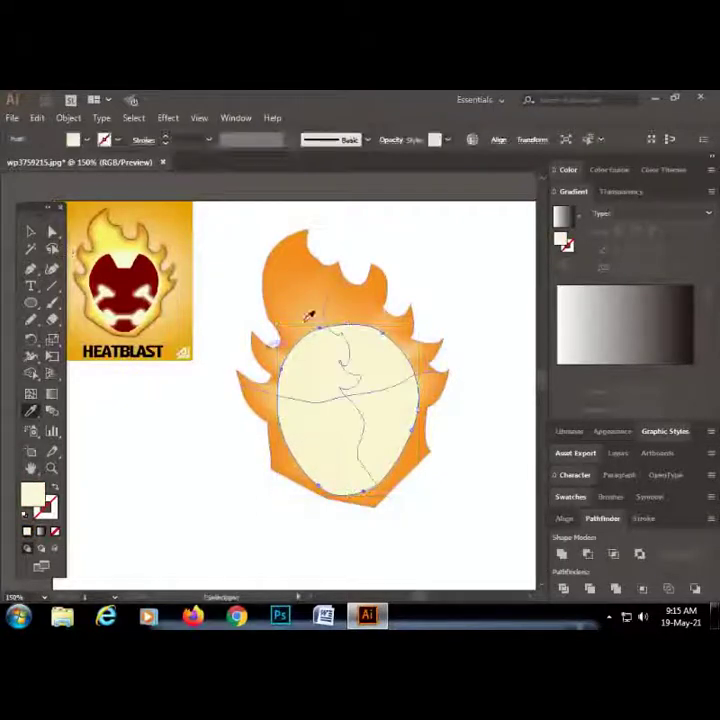
{"action": "left_click", "coordinate": [294, 251]}
{"action": "left_click", "coordinate": [53, 231]}
{"action": "left_click", "coordinate": [203, 460]}
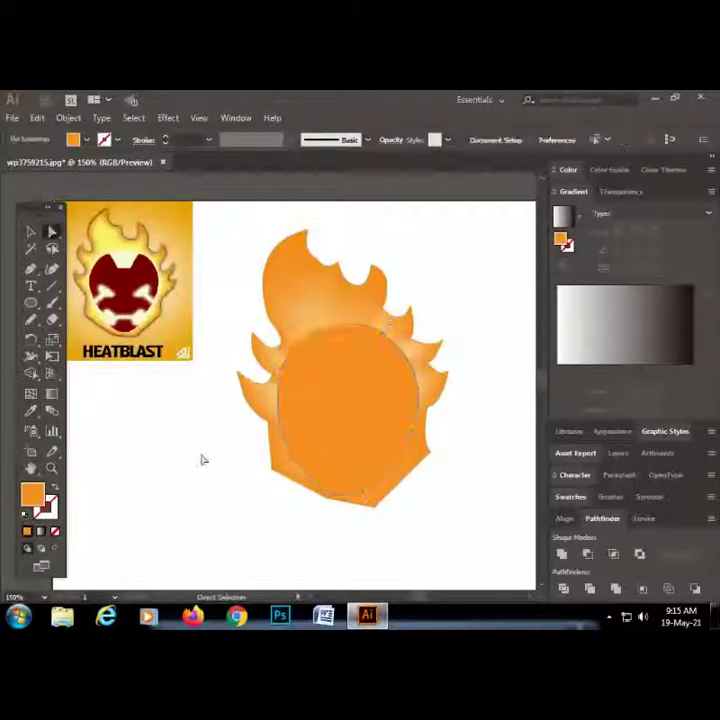
{"action": "left_click", "coordinate": [30, 514]}
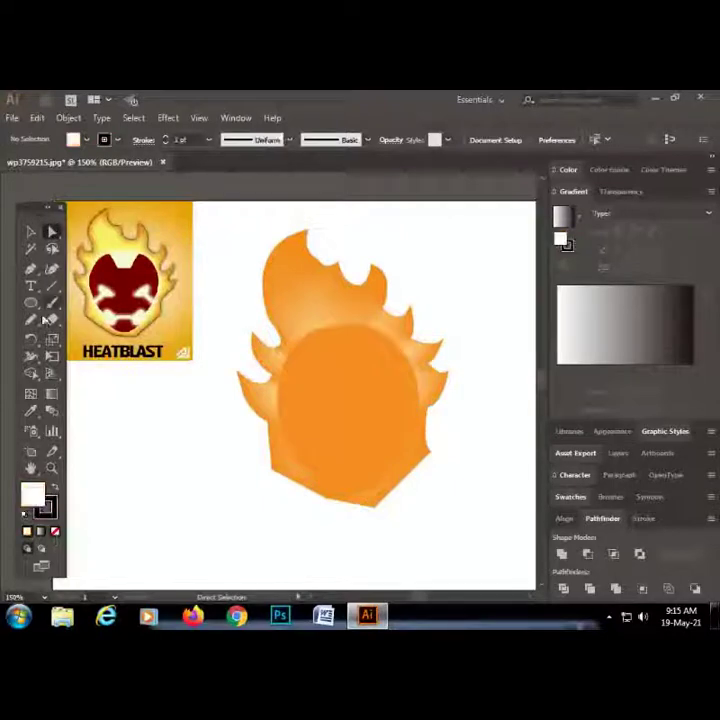
{"action": "left_click", "coordinate": [351, 400]}
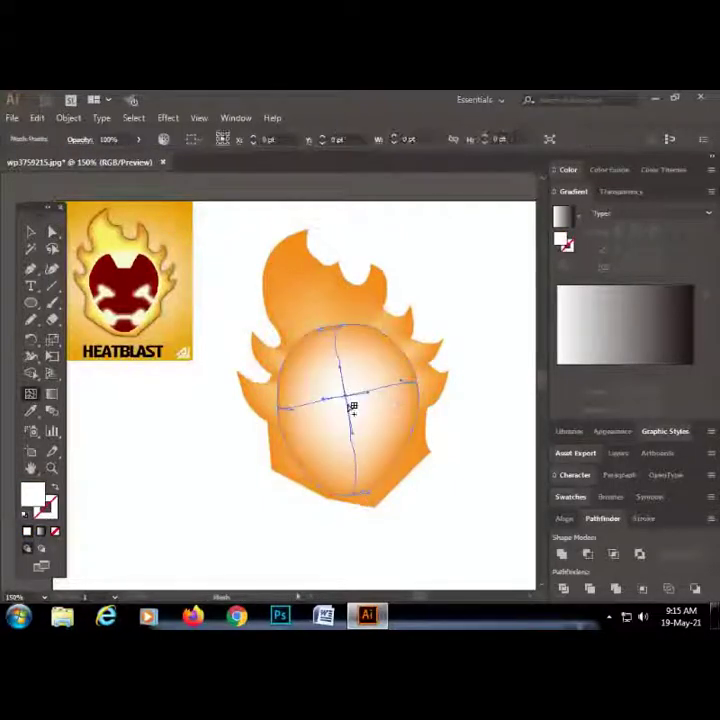
{"action": "left_click", "coordinate": [31, 248]}
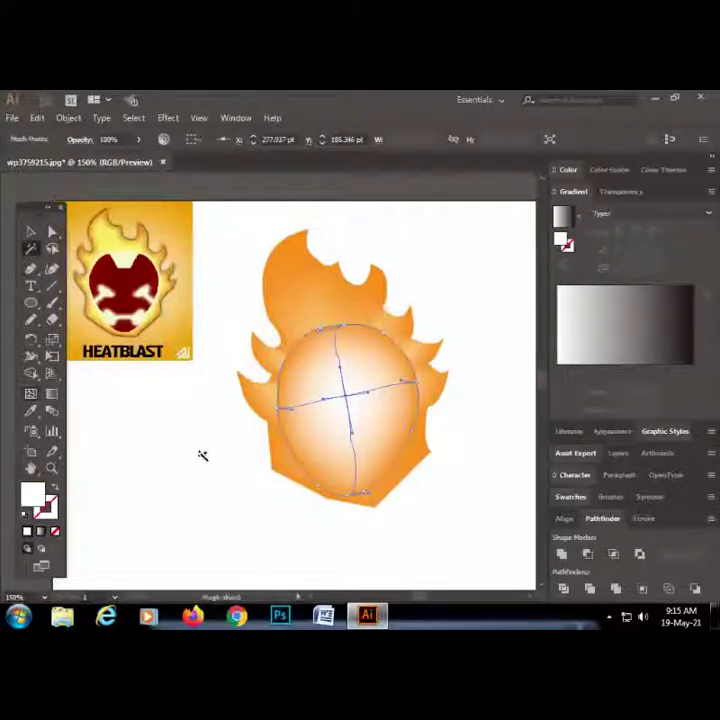
Paste the dark-red face group back in front of the oval and zoom out
{"action": "left_click", "coordinate": [427, 543]}
{"action": "key", "text": "ctrl+f"}
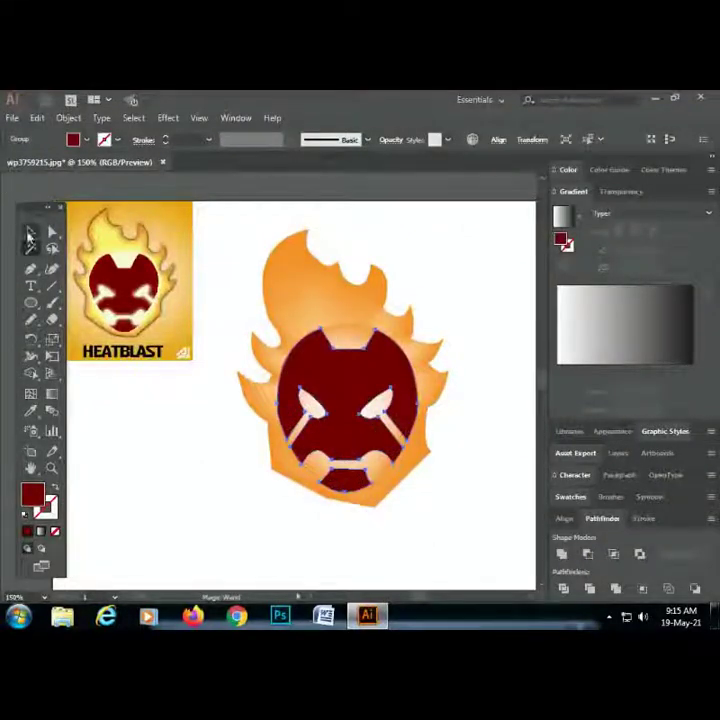
{"action": "left_click", "coordinate": [31, 235]}
{"action": "left_click", "coordinate": [215, 471]}
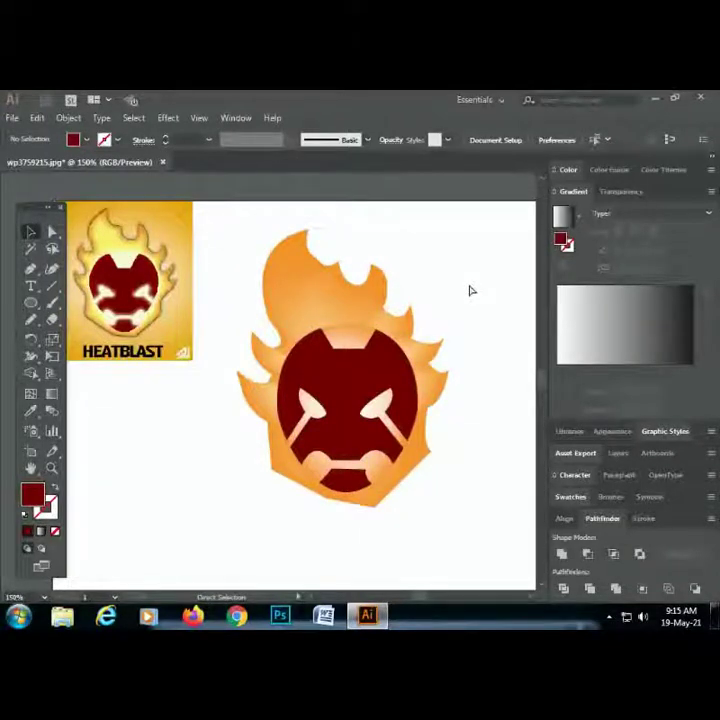
{"action": "key", "text": "ctrl+minus"}
{"action": "key", "text": "ctrl+minus"}
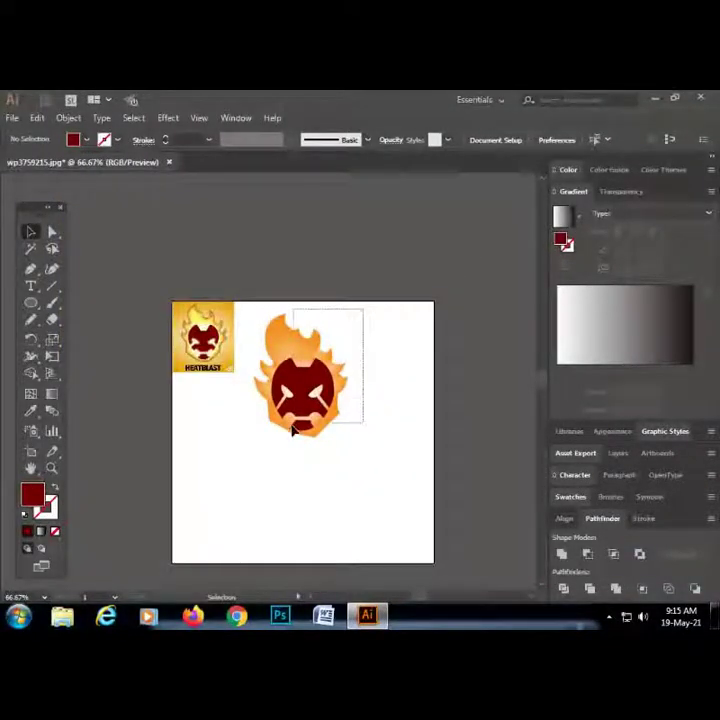
Move the whole Heatblast head down toward the artboard's middle, then nudge it right and down
{"action": "left_click_drag", "start_coordinate": [360, 306], "coordinate": [266, 476]}
{"action": "key", "text": "a"}
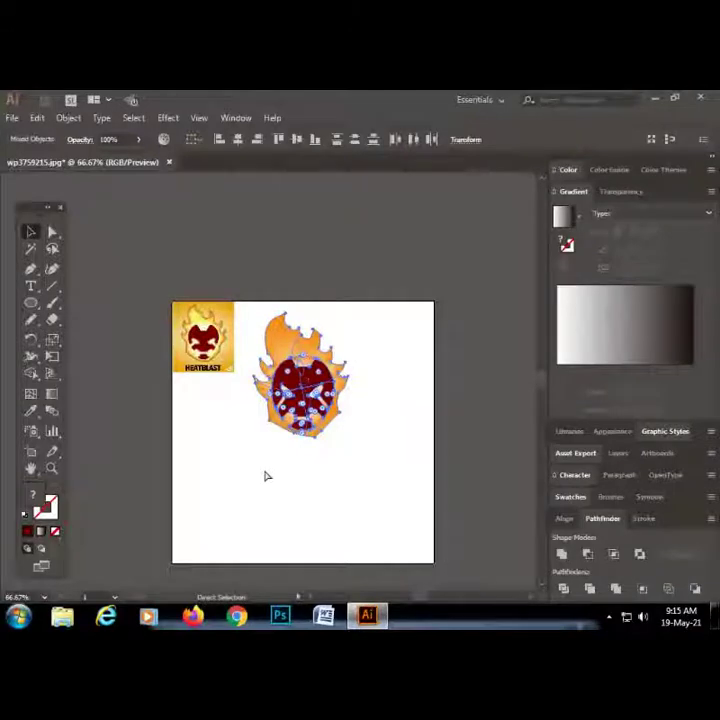
{"action": "key", "text": "v"}
{"action": "left_click_drag", "start_coordinate": [310, 430], "coordinate": [318, 475]}
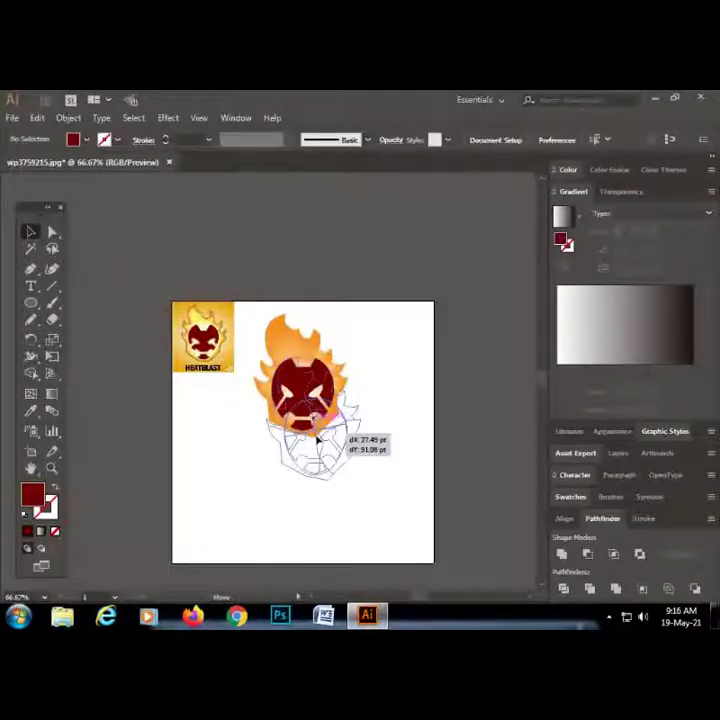
{"action": "left_click", "coordinate": [385, 381]}
{"action": "key", "text": "ctrl+1"}
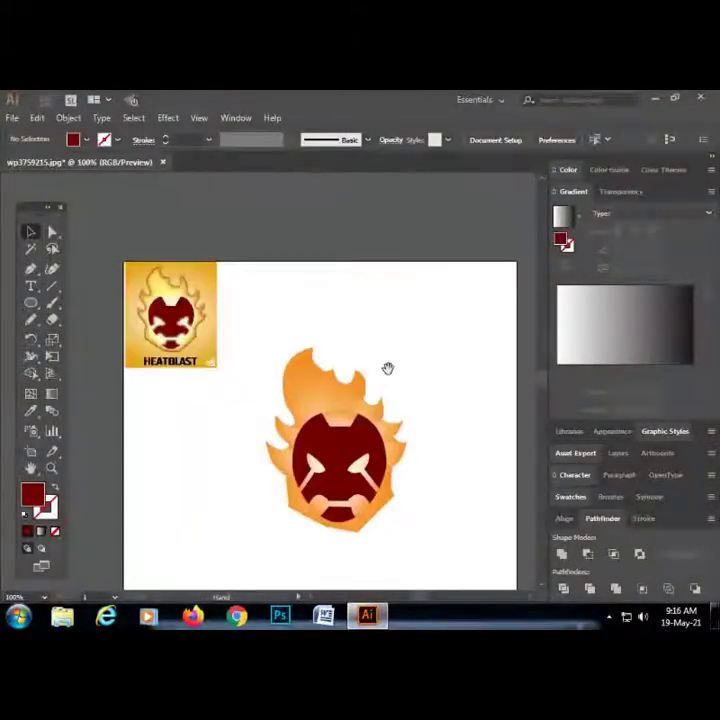
{"action": "left_click_drag", "start_coordinate": [388, 368], "coordinate": [390, 308]}
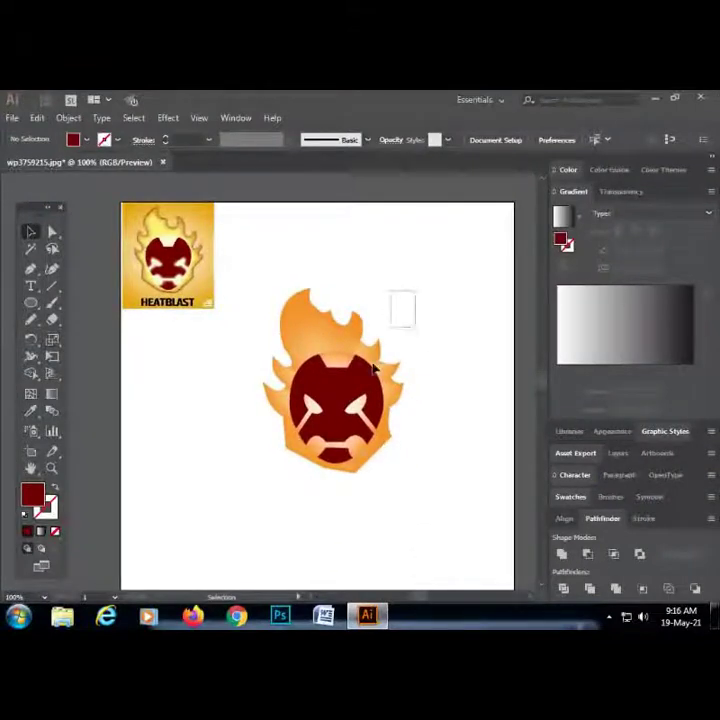
{"action": "left_click_drag", "start_coordinate": [355, 400], "coordinate": [362, 415]}
{"action": "left_click", "coordinate": [431, 328]}
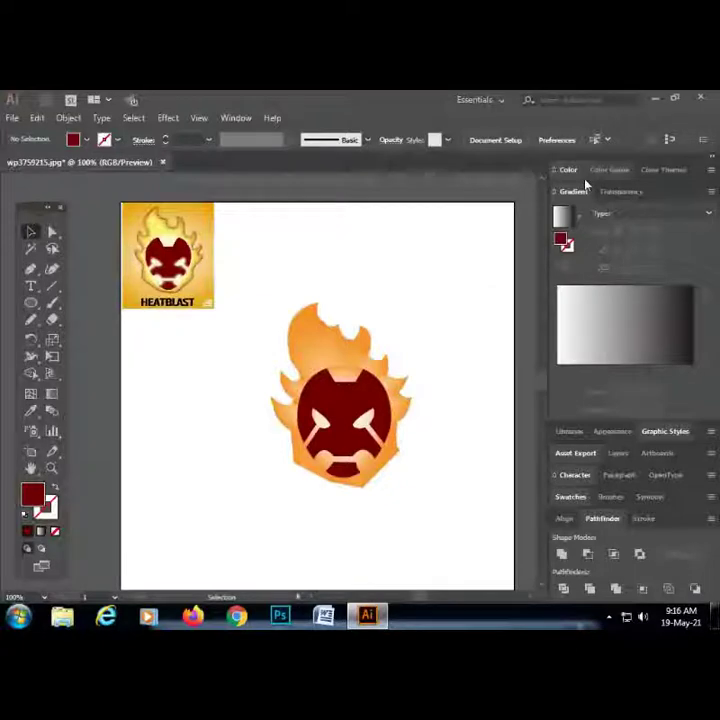
{"action": "key", "text": "l"}
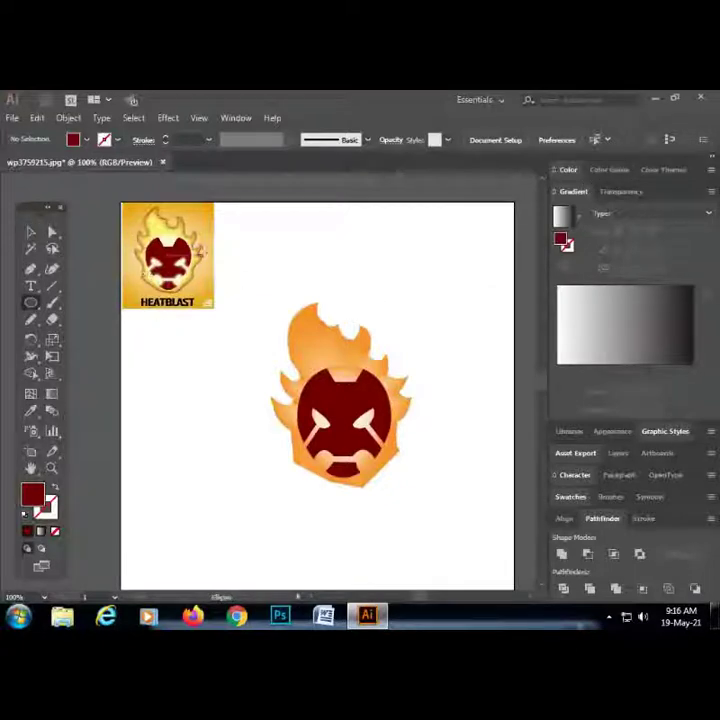
Draw a rectangle over the head, fill it with the logo's orange, and send it behind
{"action": "left_click_drag", "start_coordinate": [200, 257], "coordinate": [410, 452]}
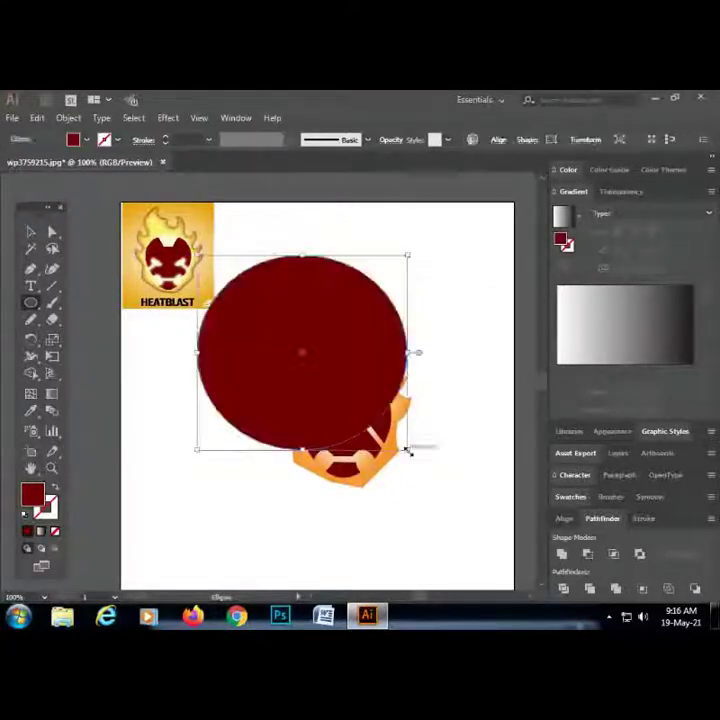
{"action": "key", "text": "ctrl+z"}
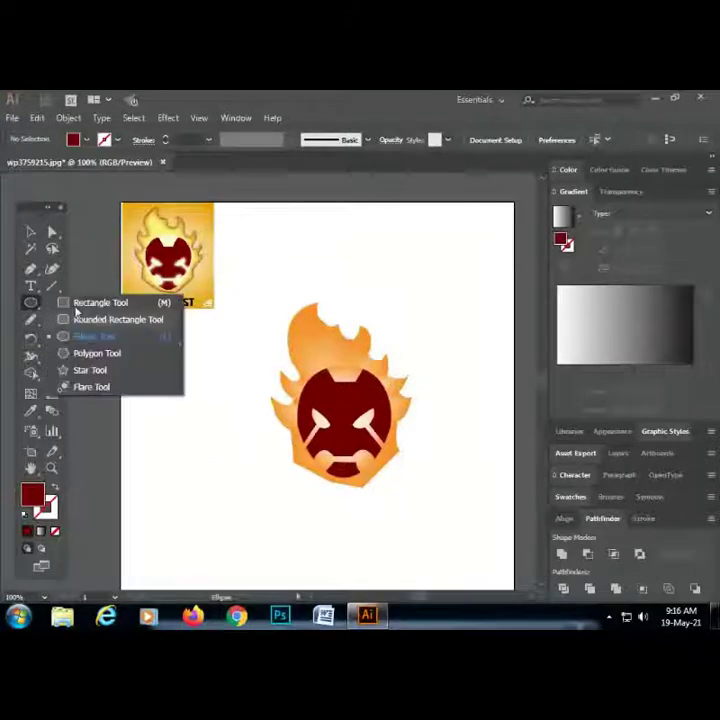
{"action": "left_click_drag", "start_coordinate": [31, 303], "coordinate": [96, 300]}
{"action": "mouse_move", "coordinate": [173, 243]}
{"action": "left_mouse_down"}
{"action": "mouse_move", "coordinate": [405, 507]}
{"action": "mouse_move", "coordinate": [343, 444]}
{"action": "mouse_move", "coordinate": [333, 455]}
{"action": "left_mouse_up"}
{"action": "key", "text": "i"}
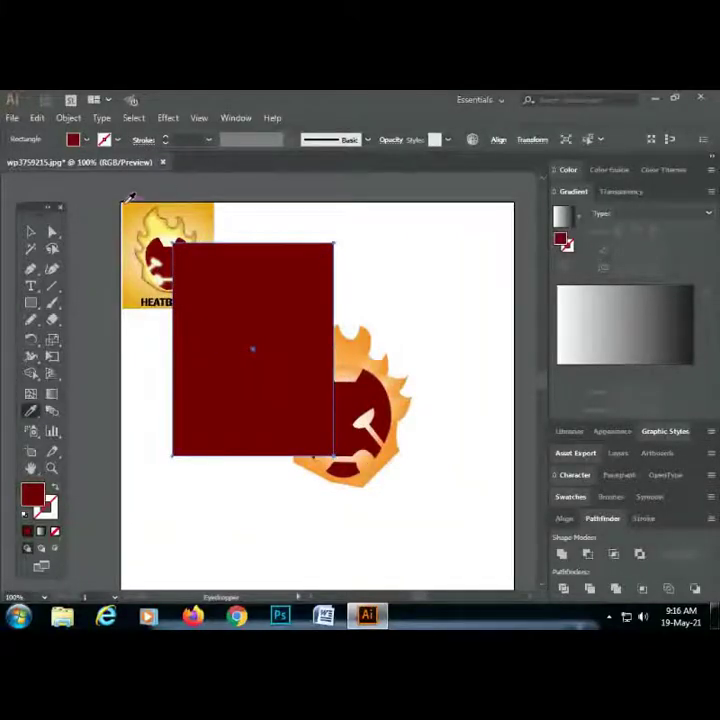
{"action": "left_click", "coordinate": [125, 205]}
{"action": "left_click", "coordinate": [31, 231]}
{"action": "mouse_move", "coordinate": [246, 354]}
{"action": "left_mouse_down"}
{"action": "mouse_move", "coordinate": [343, 393]}
{"action": "mouse_move", "coordinate": [337, 408]}
{"action": "left_mouse_up"}
{"action": "key", "text": "ctrl+shift+bracketleft"}
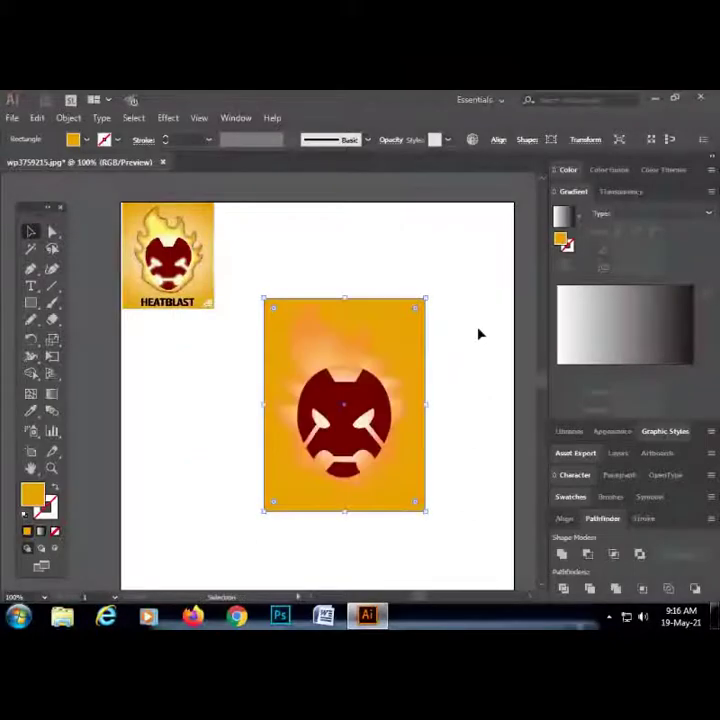
{"action": "mouse_move", "coordinate": [413, 490]}
{"action": "left_mouse_down"}
{"action": "mouse_move", "coordinate": [386, 489]}
{"action": "mouse_move", "coordinate": [410, 516]}
{"action": "mouse_move", "coordinate": [405, 498]}
{"action": "left_mouse_up"}
Move the orange rectangle lower left beside the head and shrink it slightly
{"action": "key", "text": "a"}
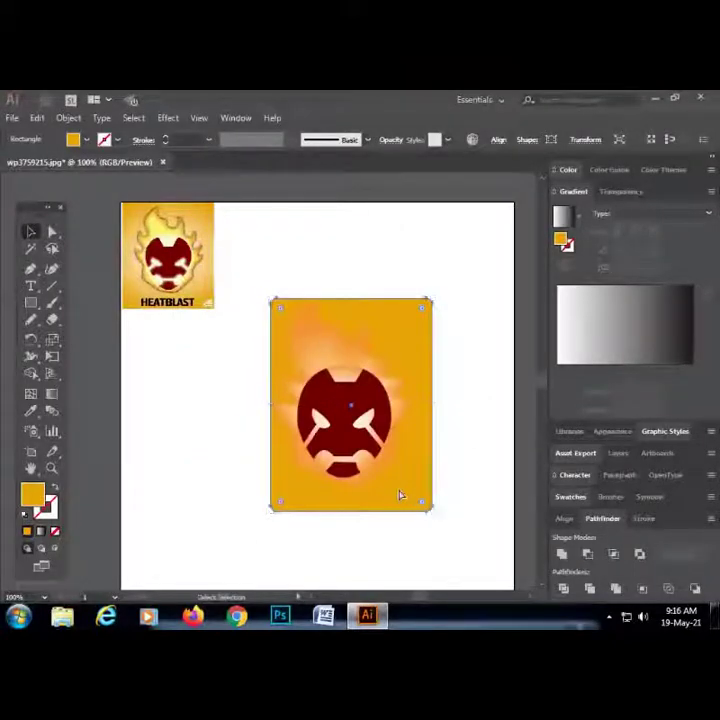
{"action": "key", "text": "v"}
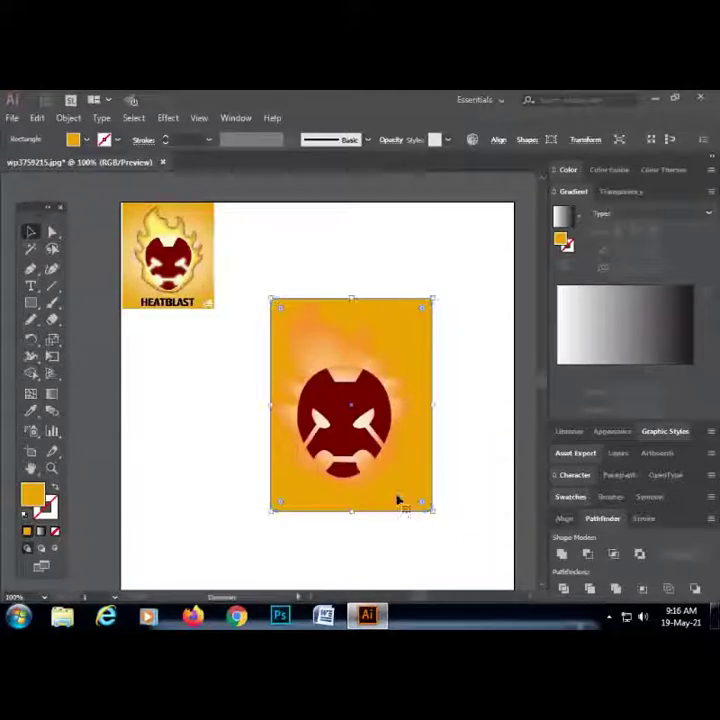
{"action": "mouse_move", "coordinate": [397, 500]}
{"action": "left_mouse_down"}
{"action": "mouse_move", "coordinate": [260, 498]}
{"action": "mouse_move", "coordinate": [257, 487]}
{"action": "mouse_move", "coordinate": [232, 475]}
{"action": "left_mouse_up"}
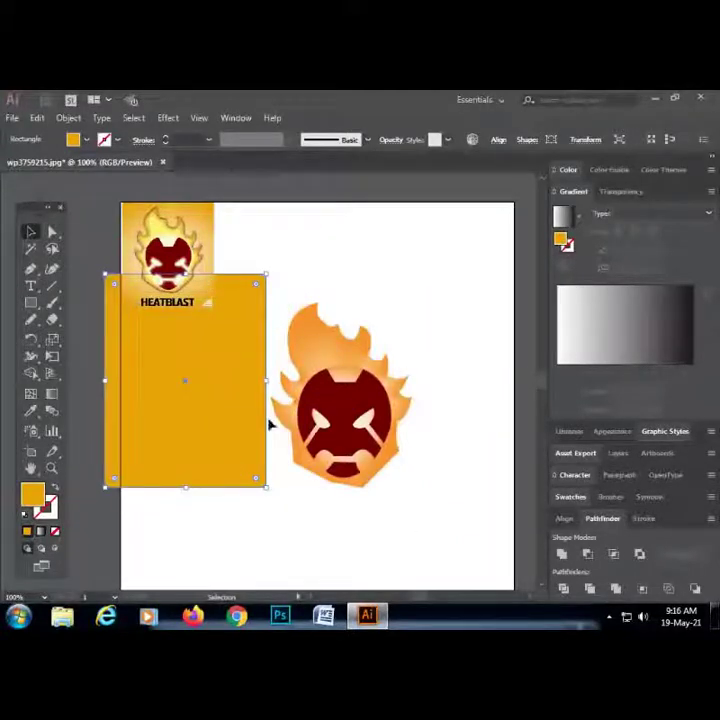
{"action": "left_click", "coordinate": [429, 500]}
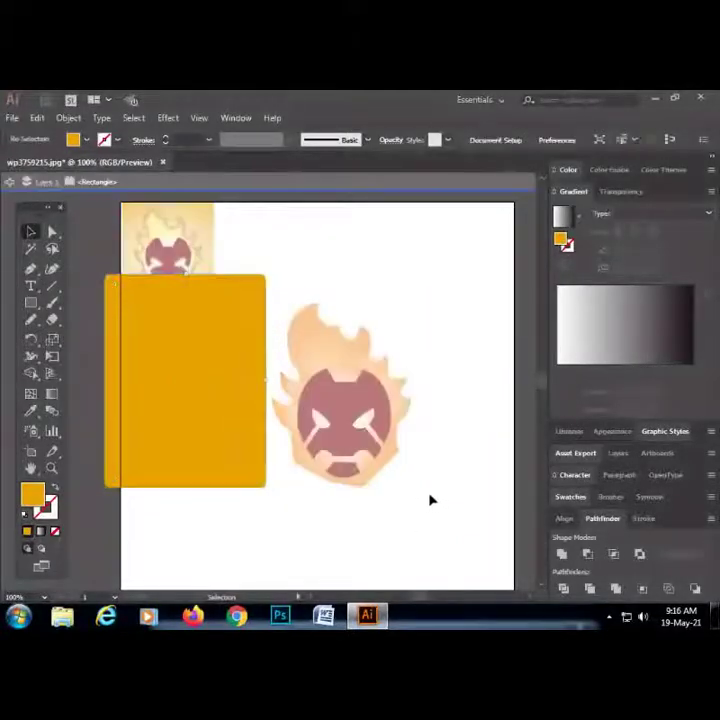
{"action": "left_click_drag", "start_coordinate": [215, 426], "coordinate": [215, 502]}
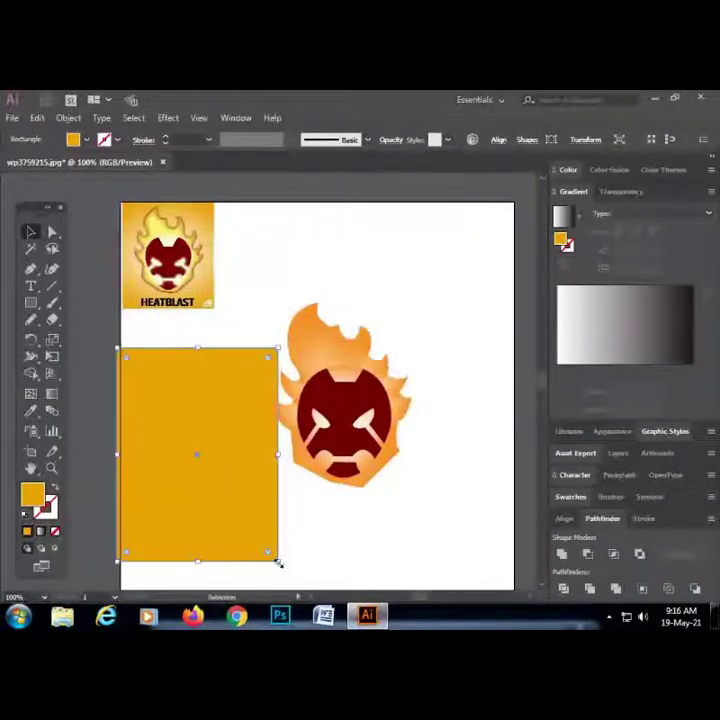
{"action": "left_click_drag", "start_coordinate": [279, 564], "coordinate": [270, 540]}
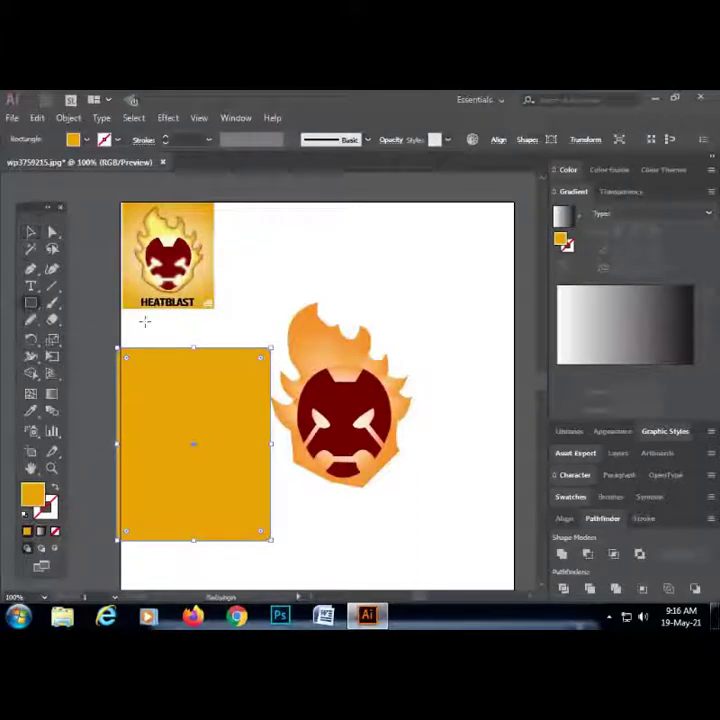
Replace it with a new orange square, moved onto the head and enlarged to cover it
{"action": "key", "text": "a"}
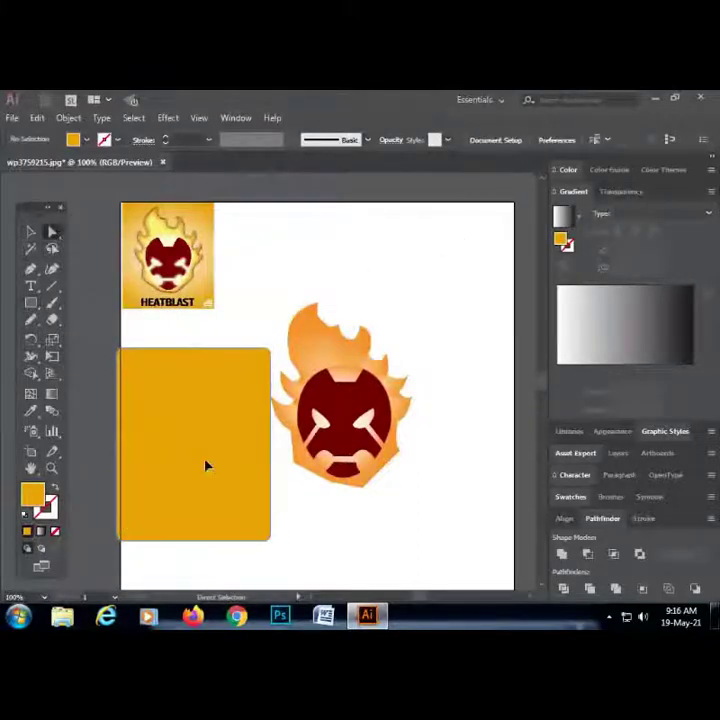
{"action": "left_click", "coordinate": [193, 444]}
{"action": "left_click", "coordinate": [31, 302]}
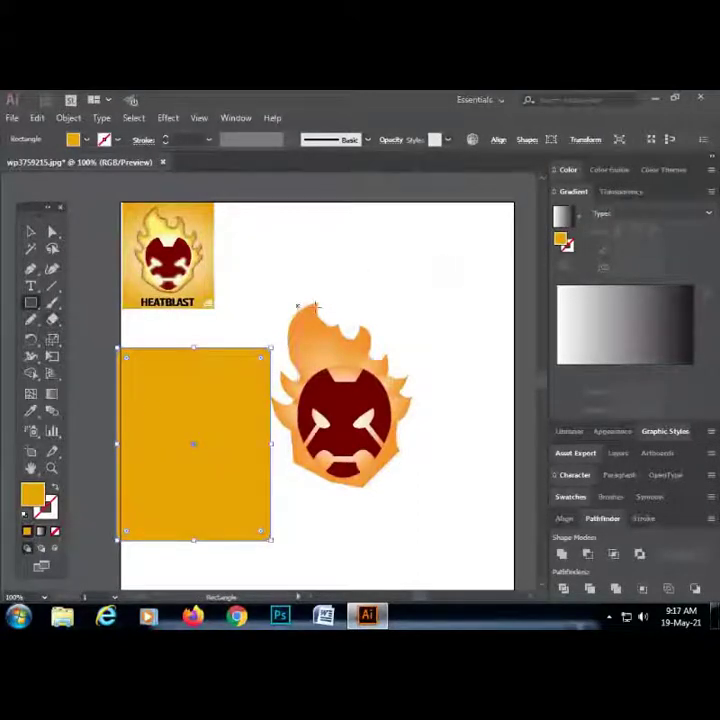
{"action": "left_click_drag", "start_coordinate": [361, 263], "coordinate": [474, 374]}
{"action": "left_click", "coordinate": [53, 232]}
{"action": "left_click", "coordinate": [217, 450]}
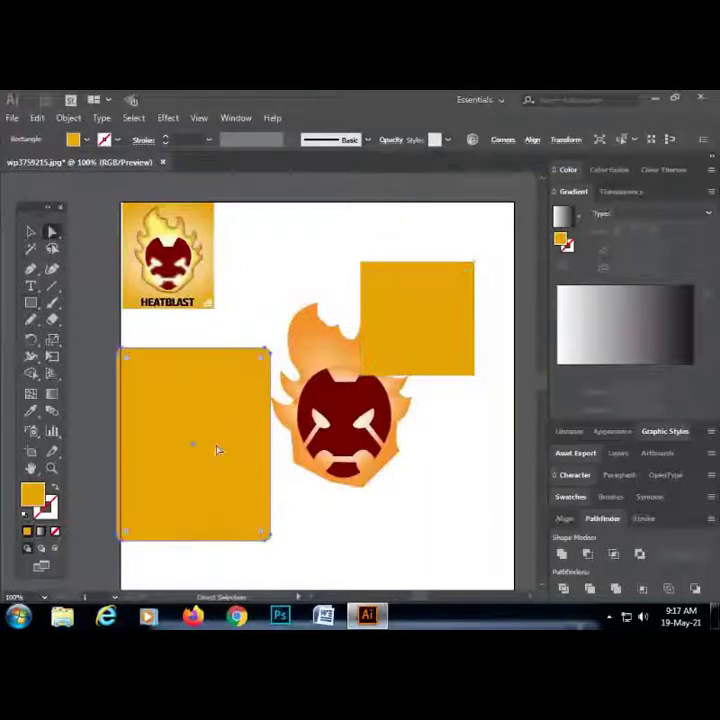
{"action": "key", "text": "Delete"}
{"action": "left_click_drag", "start_coordinate": [434, 345], "coordinate": [300, 368]}
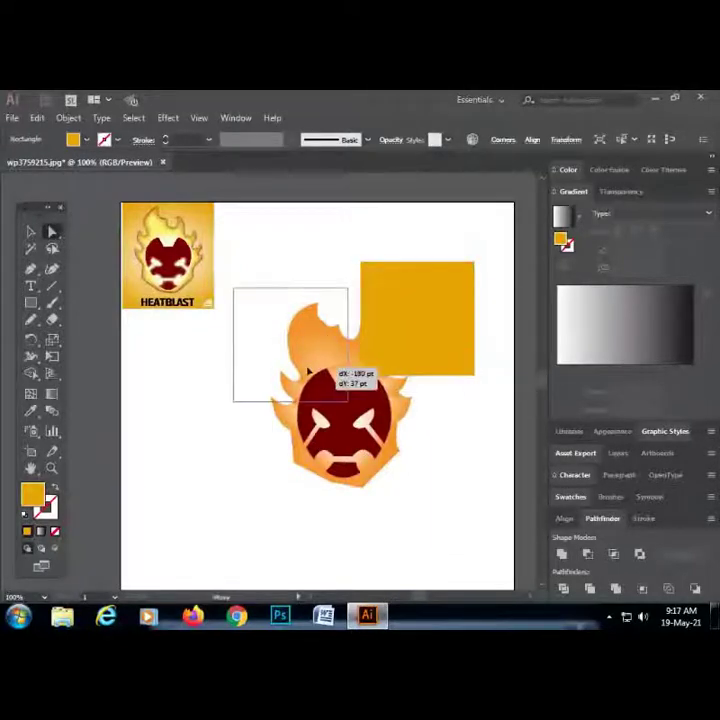
{"action": "key", "text": "v"}
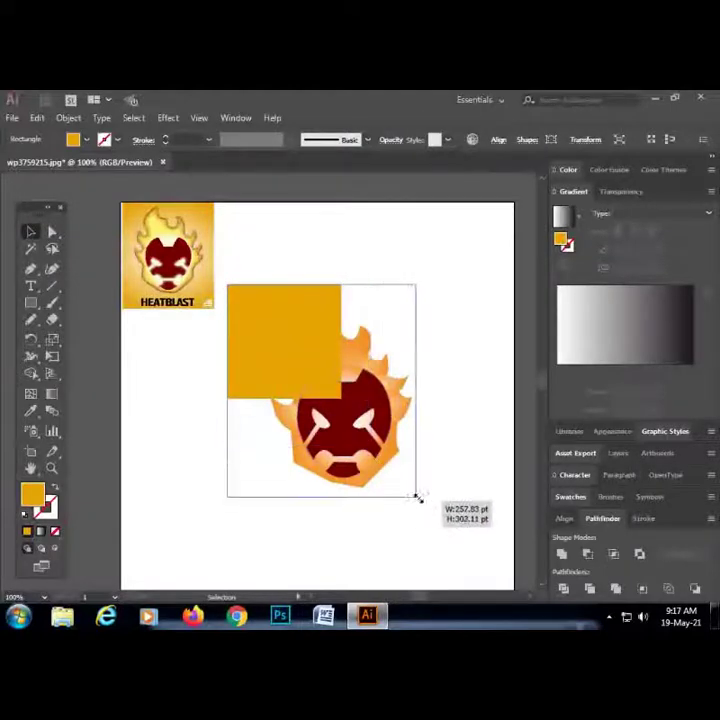
{"action": "mouse_move", "coordinate": [341, 398]}
{"action": "left_mouse_down"}
{"action": "mouse_move", "coordinate": [420, 500]}
{"action": "mouse_move", "coordinate": [340, 406]}
{"action": "left_mouse_up"}
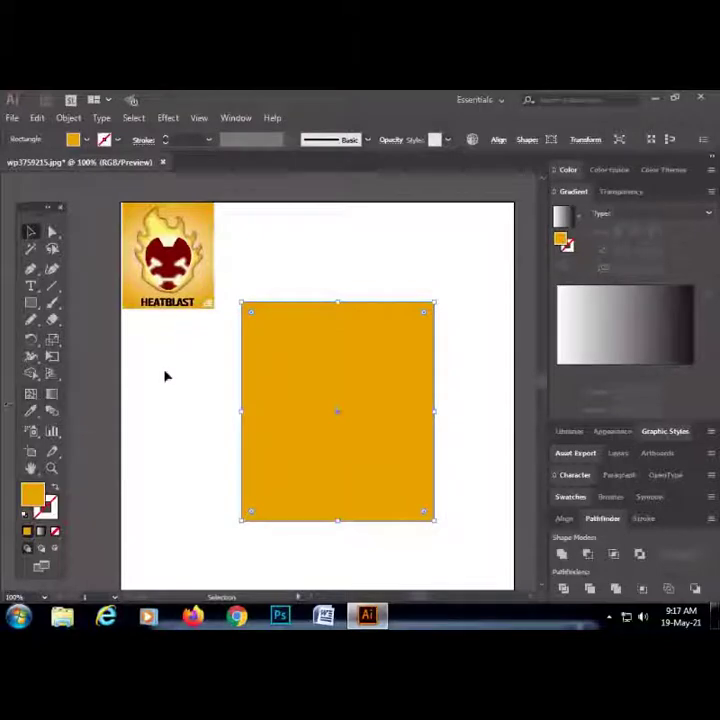
Add a white centre mesh point to the orange rectangle and send it behind the head
{"action": "left_click", "coordinate": [30, 396]}
{"action": "left_click", "coordinate": [339, 412]}
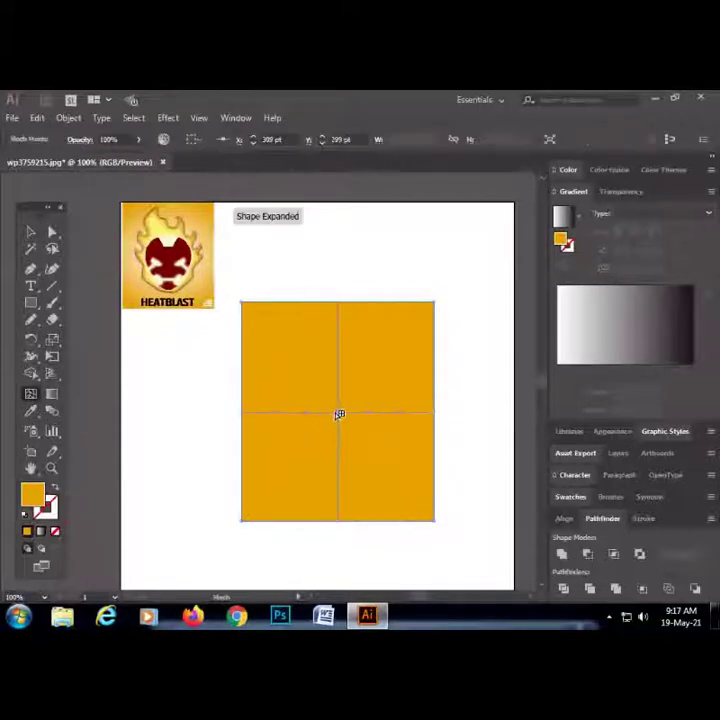
{"action": "left_click", "coordinate": [25, 515]}
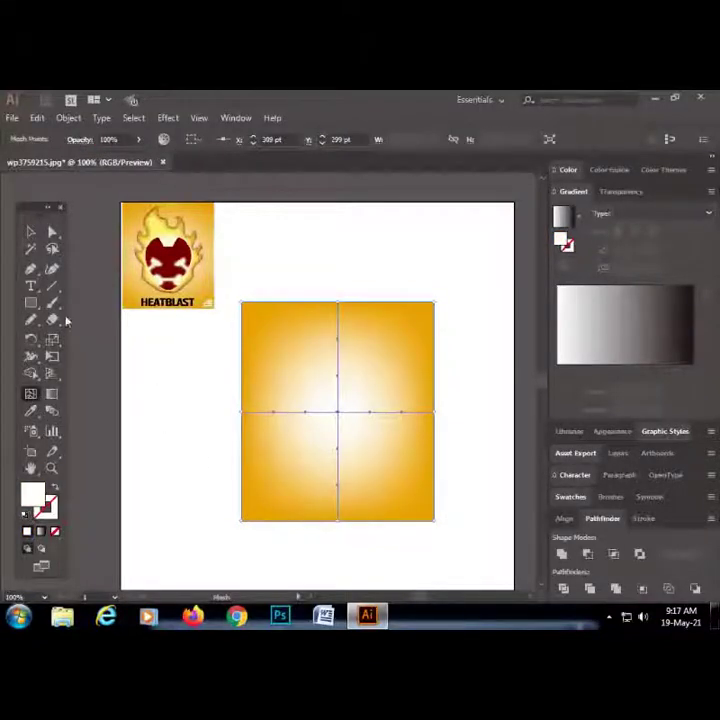
{"action": "left_click", "coordinate": [30, 231]}
{"action": "left_click", "coordinate": [389, 275]}
{"action": "key", "text": "ctrl+minus"}
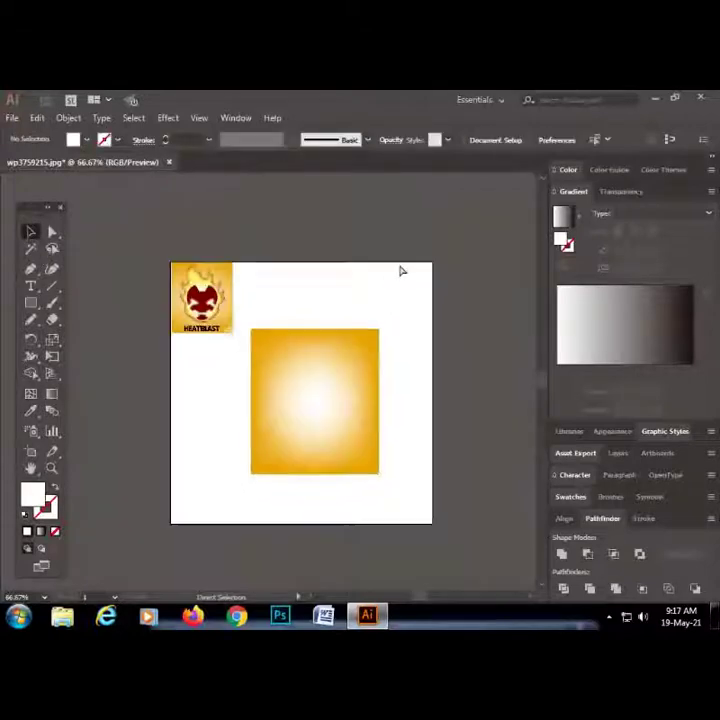
{"action": "left_click", "coordinate": [345, 410]}
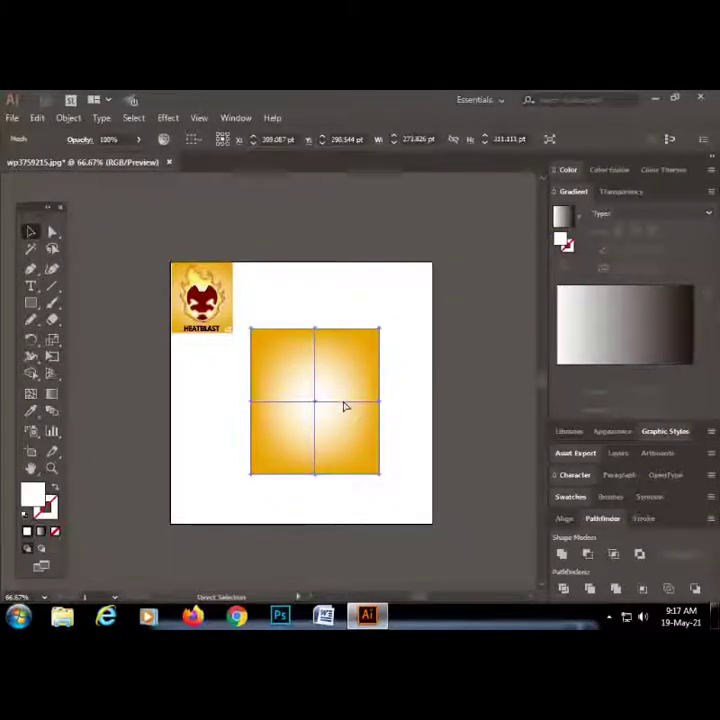
{"action": "key", "text": "ctrl+shift+bracketleft"}
{"action": "left_click_drag", "start_coordinate": [362, 434], "coordinate": [367, 434]}
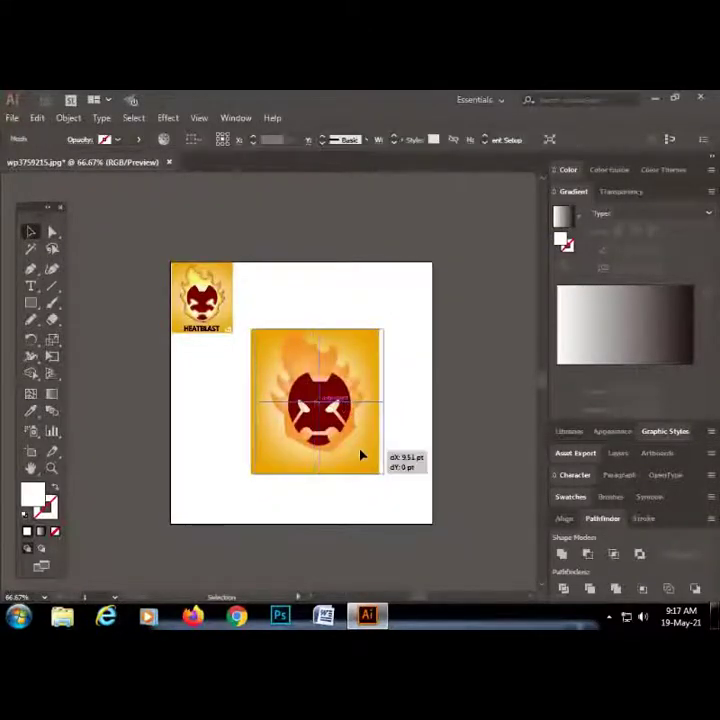
{"action": "left_click", "coordinate": [297, 487]}
{"action": "left_click", "coordinate": [328, 455]}
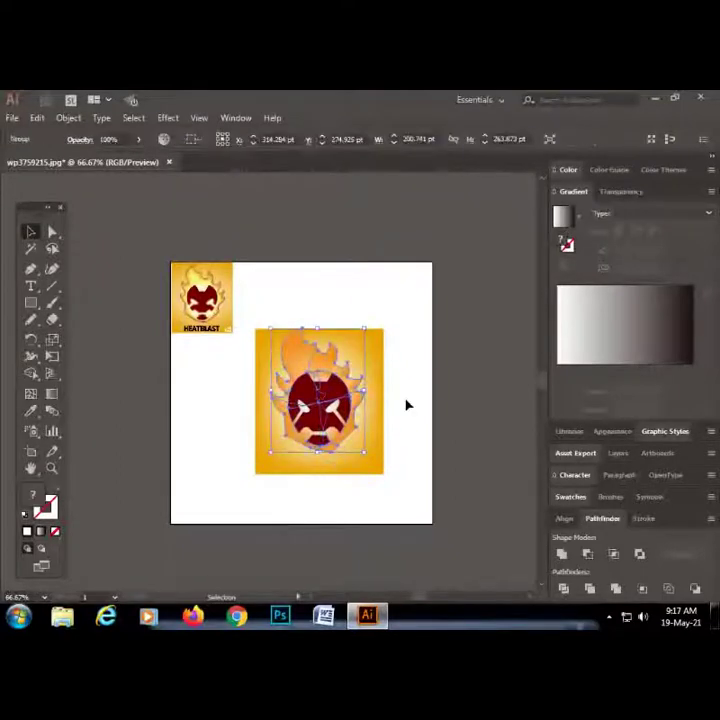
{"action": "left_click", "coordinate": [408, 405]}
{"action": "key", "text": "ctrl+plus"}
{"action": "key", "text": "ctrl+plus"}
{"action": "scroll", "coordinate": [209, 286], "scroll_direction": "down", "scroll_amount": 2}
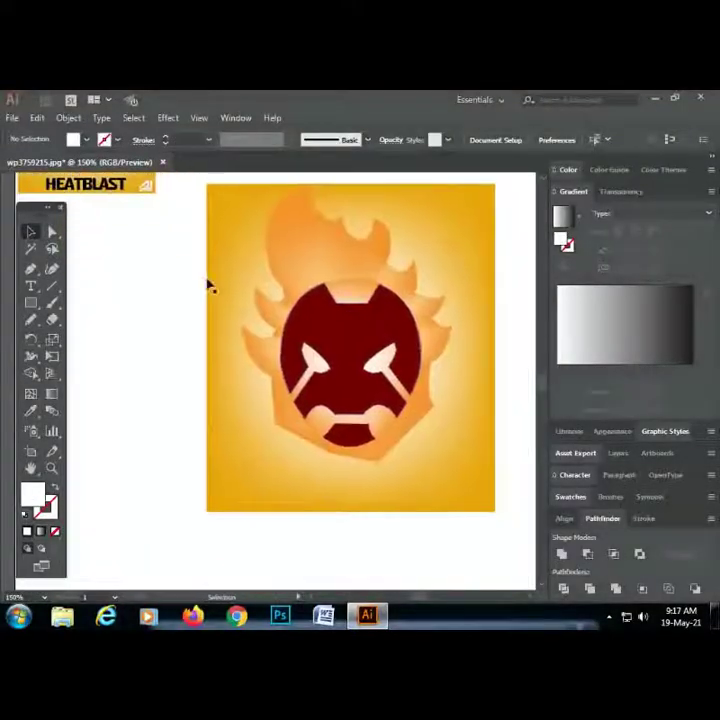
{"action": "left_click", "coordinate": [52, 231]}
{"action": "left_click", "coordinate": [383, 481]}
{"action": "left_click", "coordinate": [326, 474]}
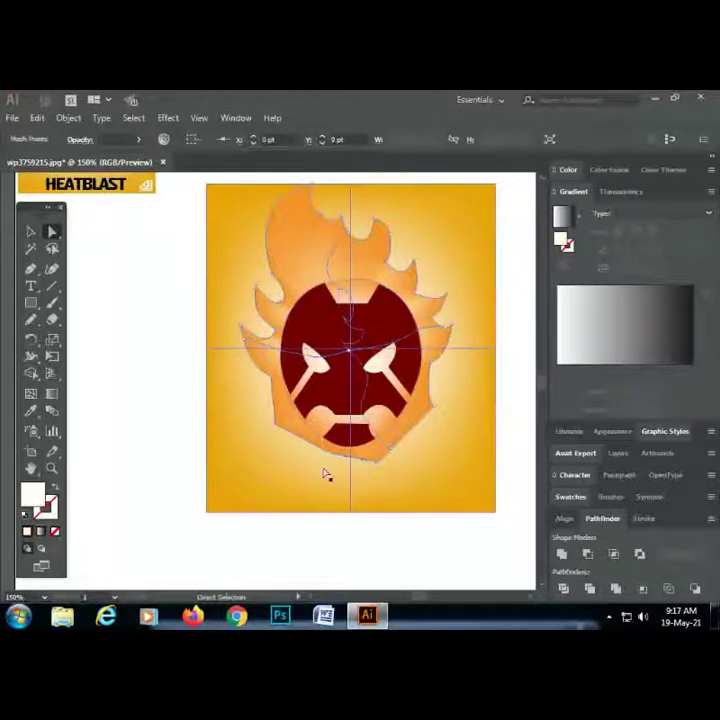
{"action": "left_click", "coordinate": [331, 461]}
{"action": "left_click", "coordinate": [483, 487]}
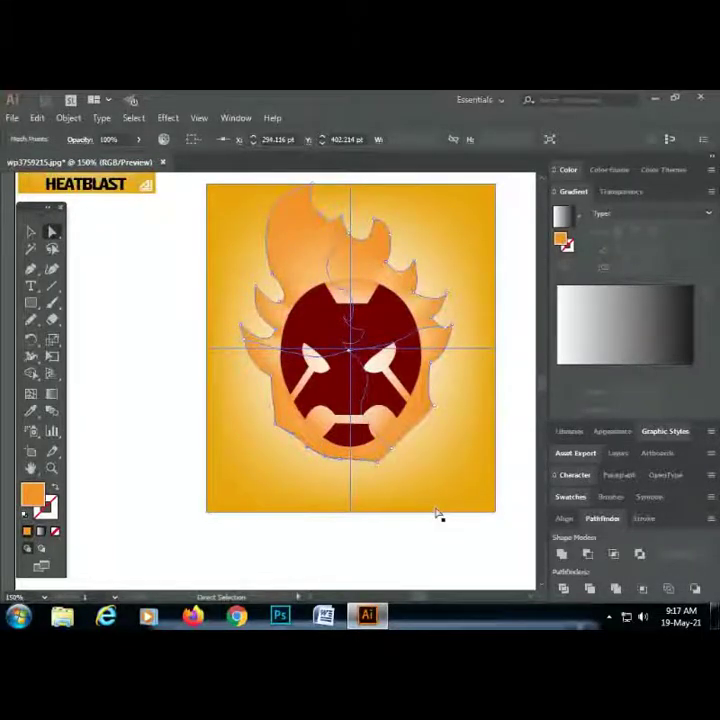
{"action": "left_click", "coordinate": [527, 586]}
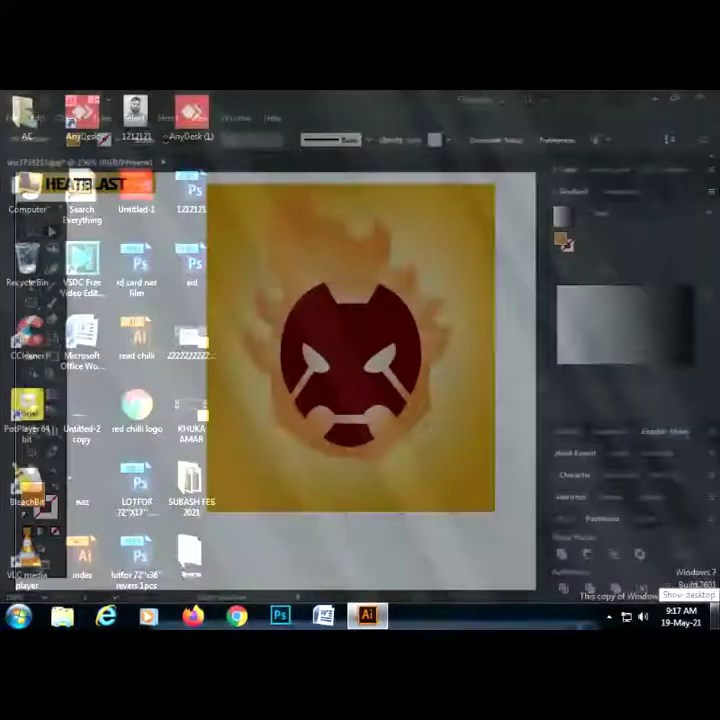
{"action": "key", "text": "ctrl+minus"}
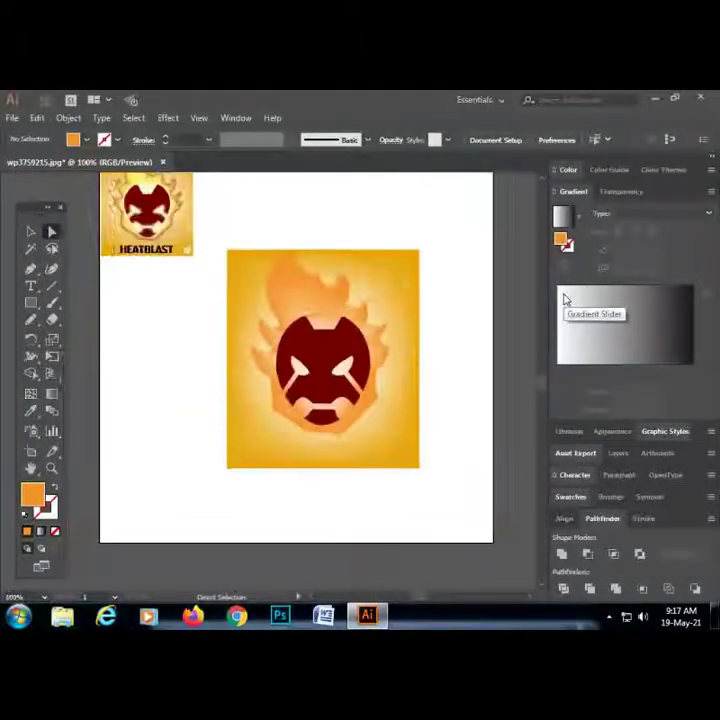
{"action": "key", "text": "ctrl+minus"}
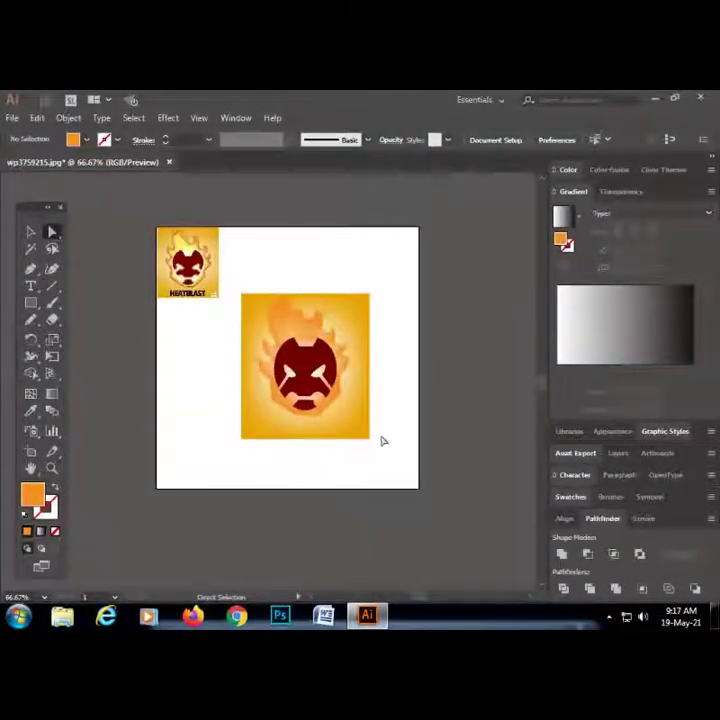
{"action": "left_click", "coordinate": [30, 232]}
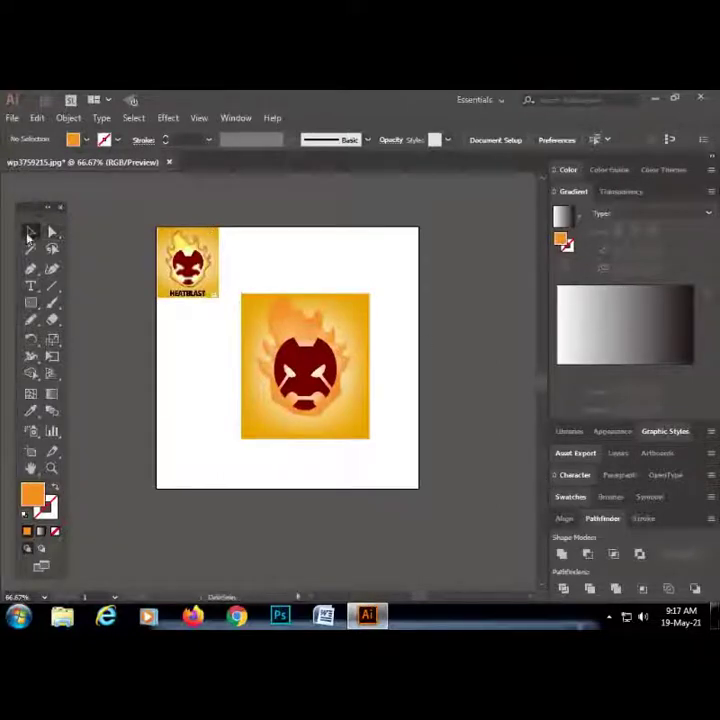
{"action": "left_click_drag", "start_coordinate": [372, 274], "coordinate": [277, 443]}
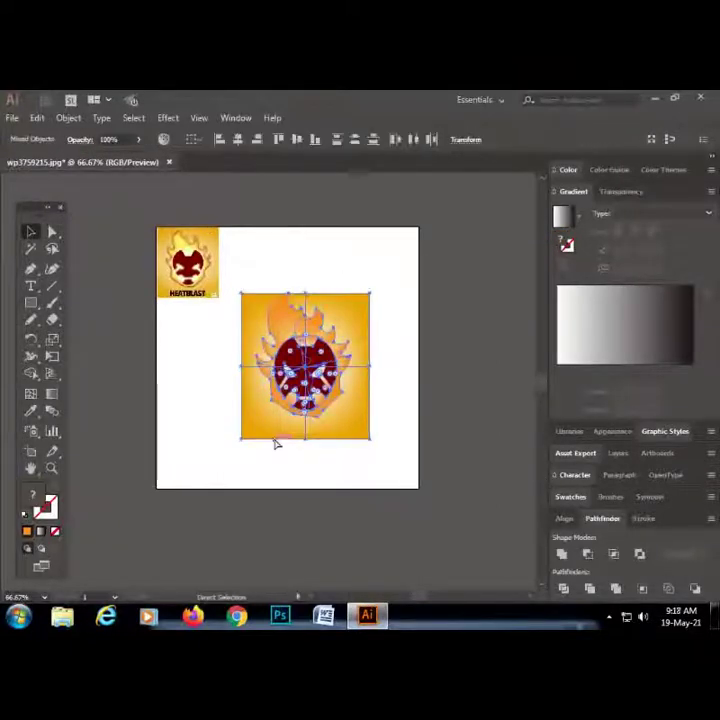
{"action": "left_click", "coordinate": [415, 373]}
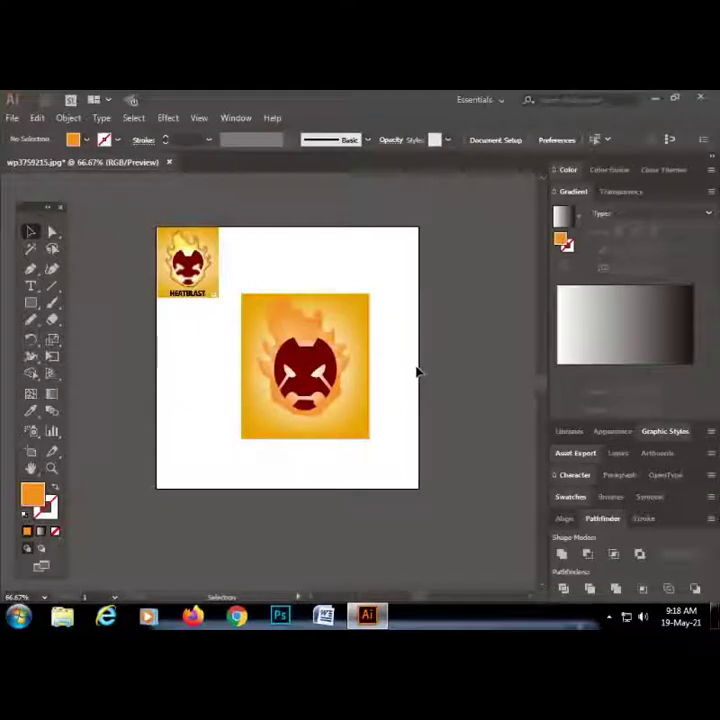
{"action": "key", "text": "a"}
{"action": "key", "text": "ctrl+equal"}
{"action": "key", "text": "ctrl+equal"}
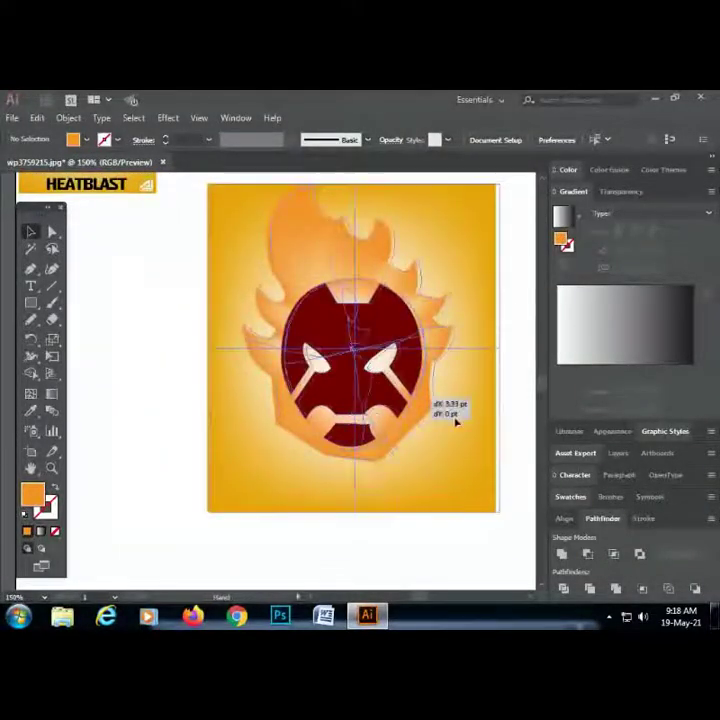
{"action": "left_click_drag", "start_coordinate": [219, 390], "coordinate": [190, 379]}
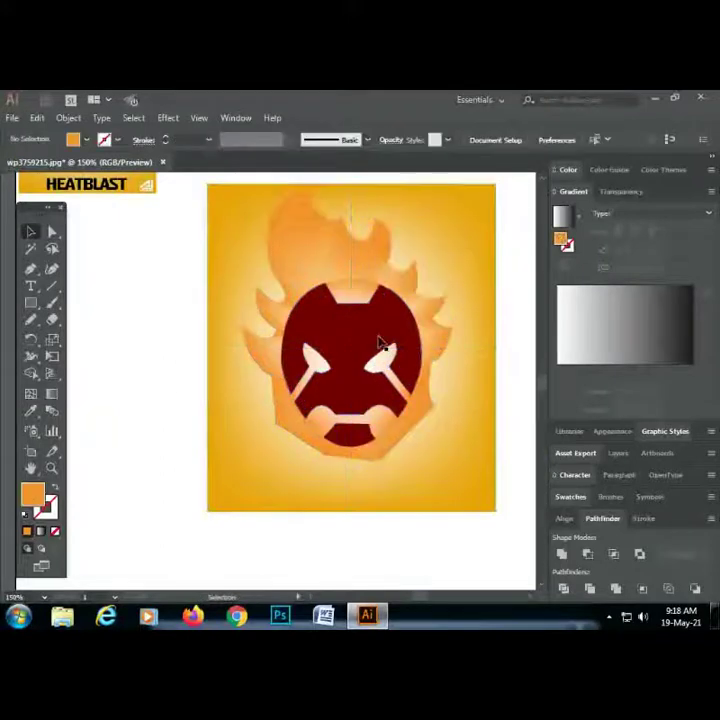
Place a text object left of the head and replace the placeholder with HEATBLAST
{"action": "left_click", "coordinate": [30, 285]}
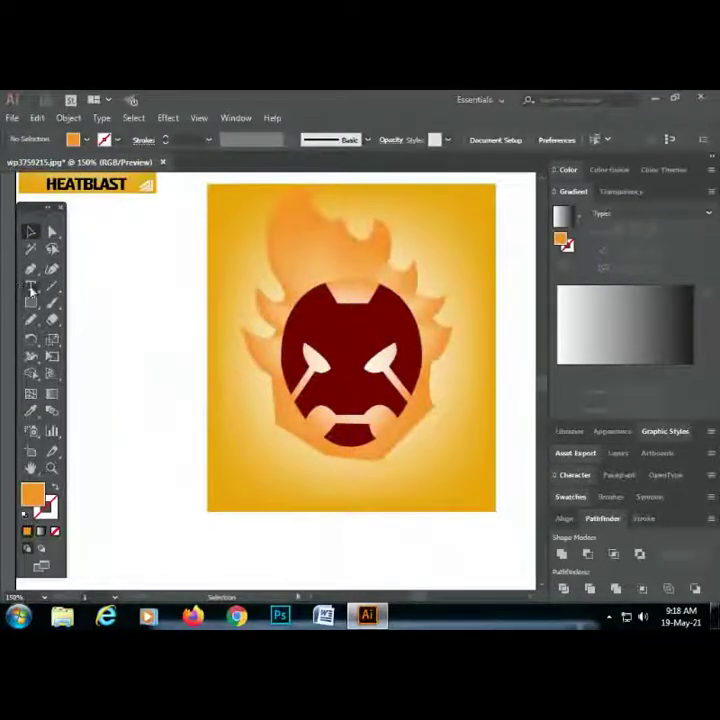
{"action": "left_click", "coordinate": [185, 370]}
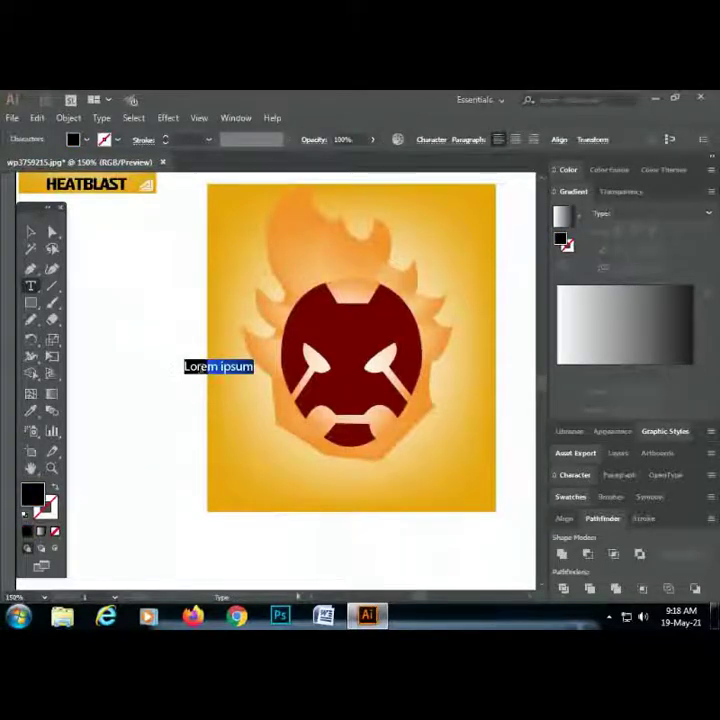
{"action": "key", "text": "BackSpace"}
{"action": "type", "text": "H"}
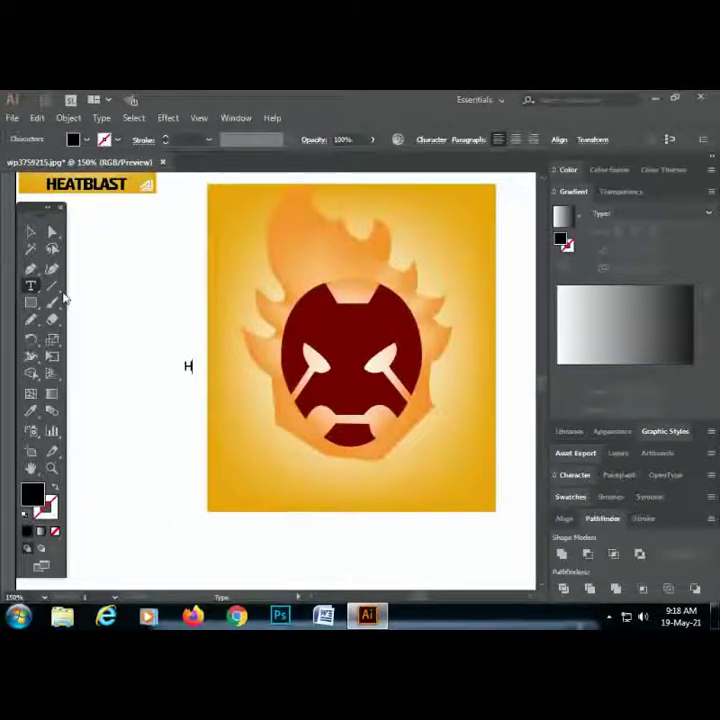
{"action": "type", "text": "EAT"}
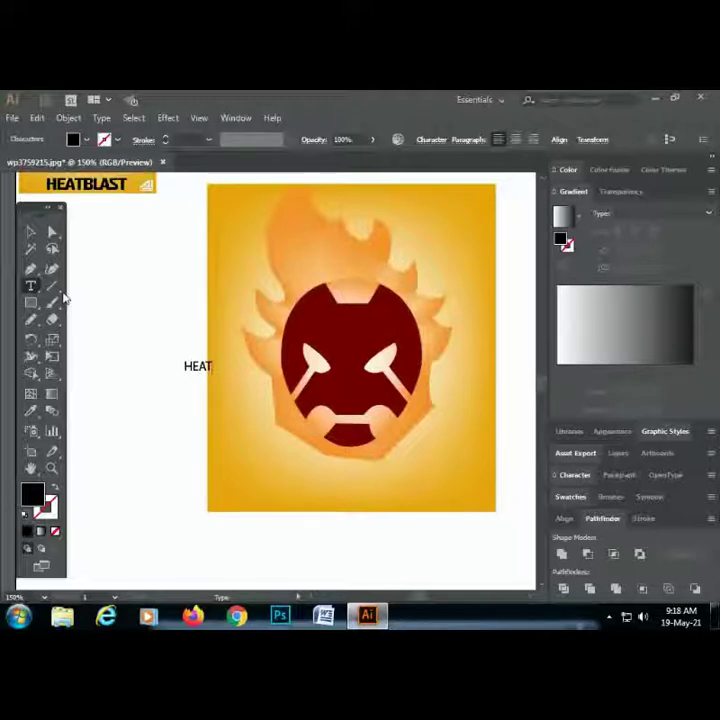
{"action": "type", "text": "BLAST"}
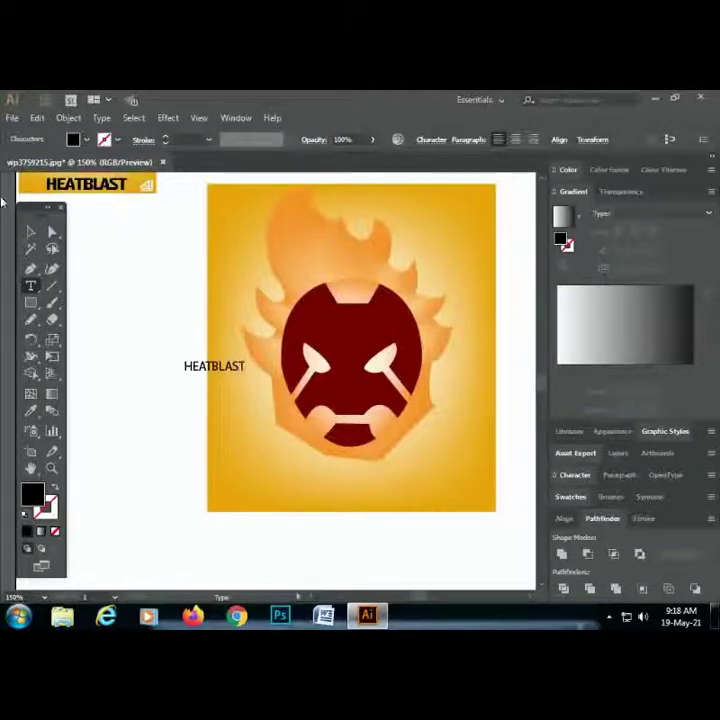
{"action": "left_click", "coordinate": [31, 231]}
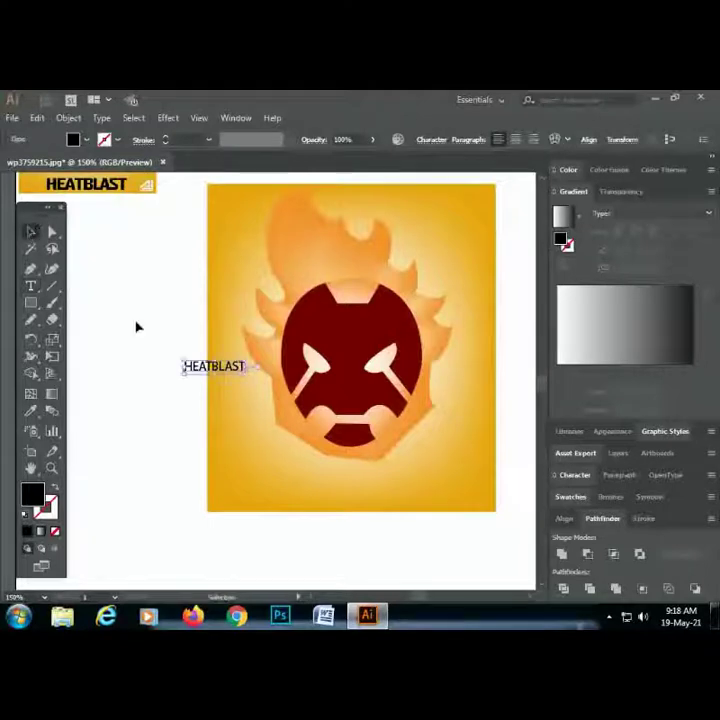
Set HEATBLAST to bold Arial, enlarge it, and centre it beneath the head
{"action": "right_click", "coordinate": [199, 372]}
{"action": "mouse_move", "coordinate": [232, 138]}
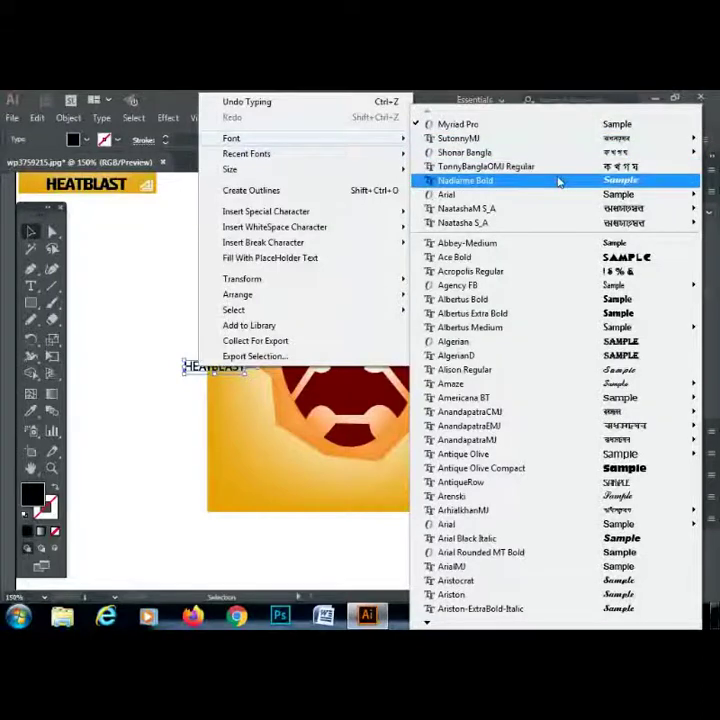
{"action": "mouse_move", "coordinate": [560, 194]}
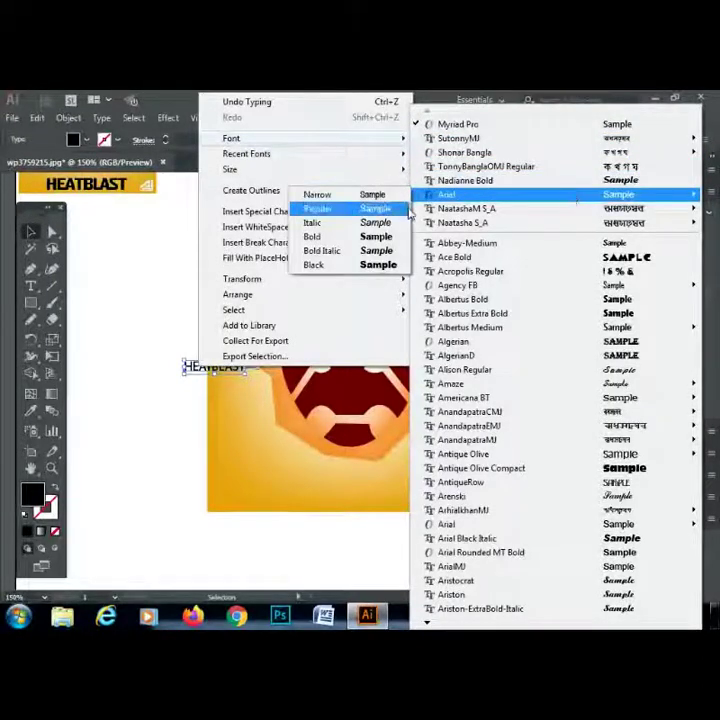
{"action": "left_click", "coordinate": [318, 221]}
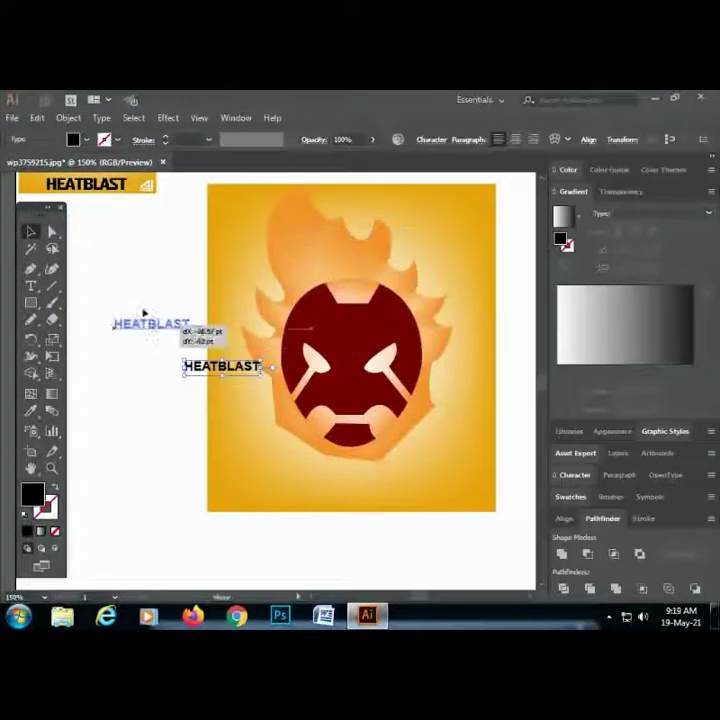
{"action": "mouse_move", "coordinate": [248, 362]}
{"action": "left_mouse_down"}
{"action": "mouse_move", "coordinate": [167, 297]}
{"action": "mouse_move", "coordinate": [227, 343]}
{"action": "mouse_move", "coordinate": [366, 476]}
{"action": "mouse_move", "coordinate": [393, 484]}
{"action": "mouse_move", "coordinate": [418, 466]}
{"action": "mouse_move", "coordinate": [461, 470]}
{"action": "left_mouse_up"}
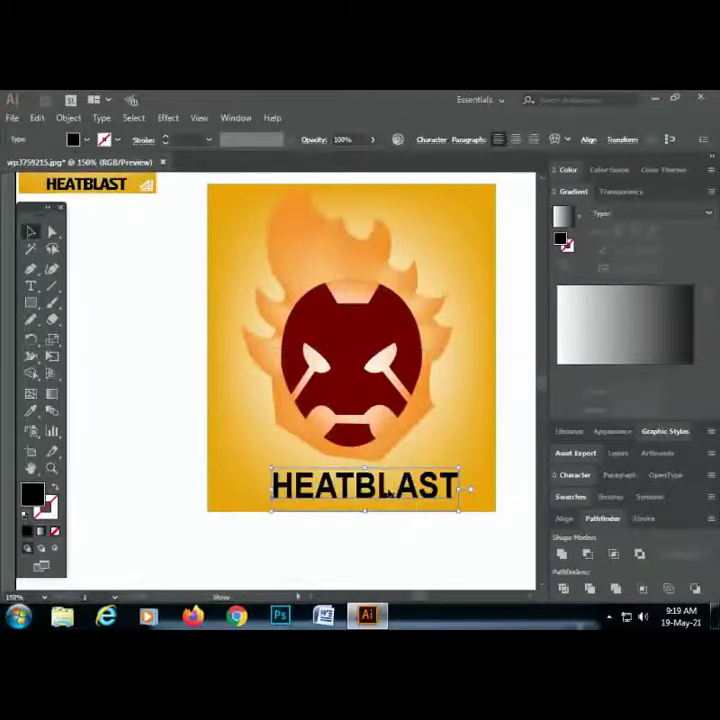
{"action": "left_click_drag", "start_coordinate": [366, 468], "coordinate": [354, 466]}
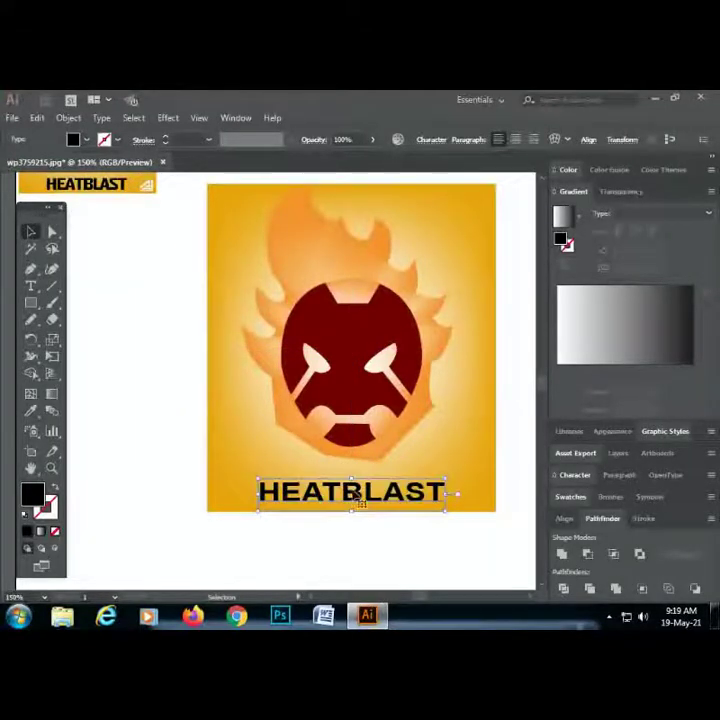
{"action": "mouse_move", "coordinate": [447, 473]}
{"action": "left_mouse_down"}
{"action": "mouse_move", "coordinate": [455, 466]}
{"action": "mouse_move", "coordinate": [445, 466]}
{"action": "left_mouse_up"}
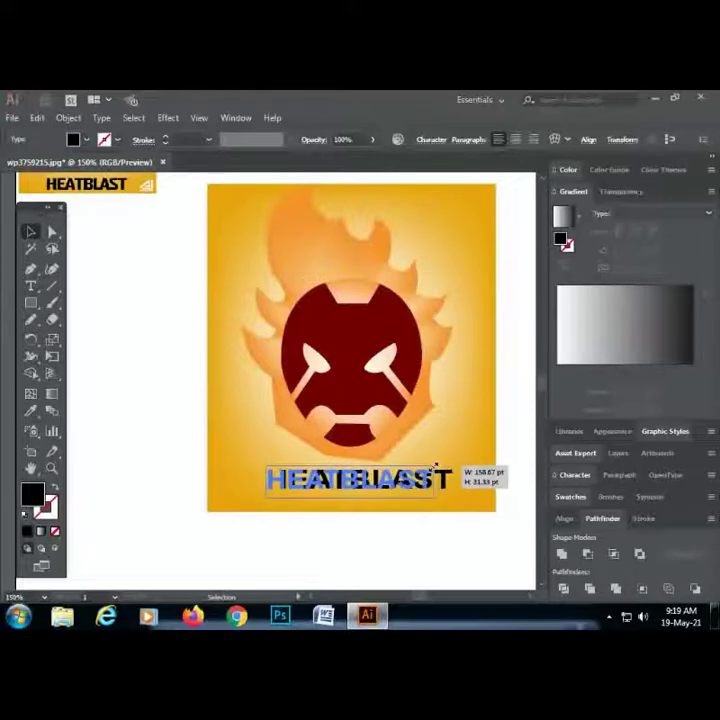
{"action": "left_click", "coordinate": [109, 410]}
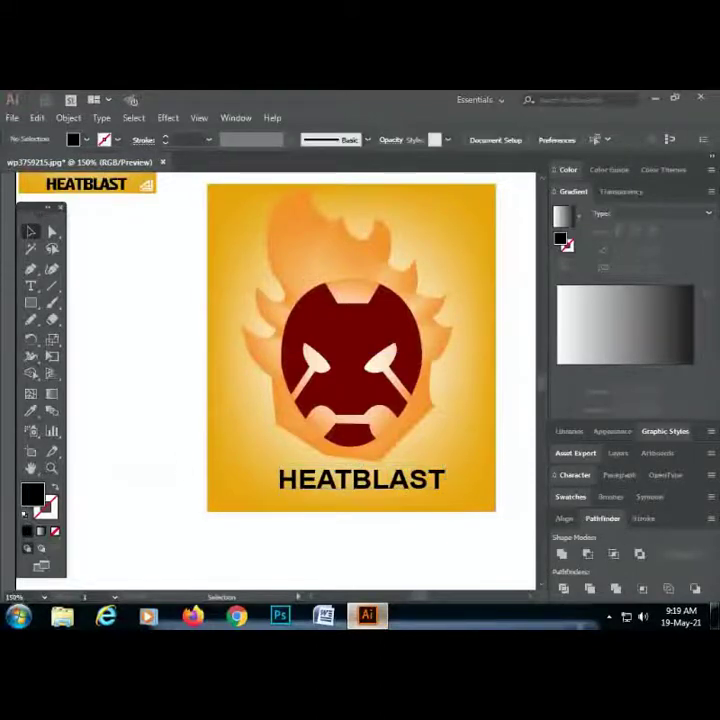
{"action": "key", "text": "ctrl+minus"}
{"action": "key", "text": "ctrl+minus"}
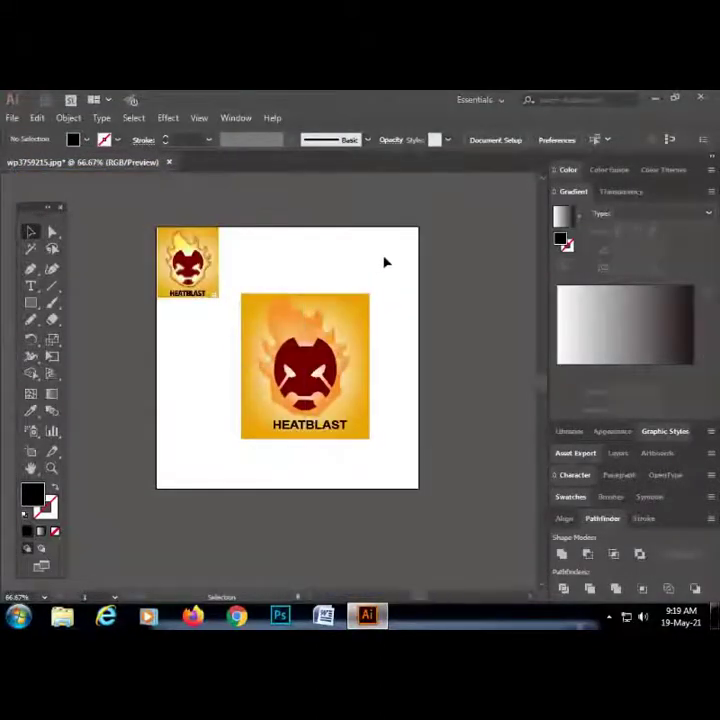
Scale up the head, orange glow rectangle and HEATBLAST text slightly, then group them as one object
{"action": "left_click_drag", "start_coordinate": [386, 260], "coordinate": [268, 453]}
{"action": "left_click_drag", "start_coordinate": [370, 438], "coordinate": [388, 460]}
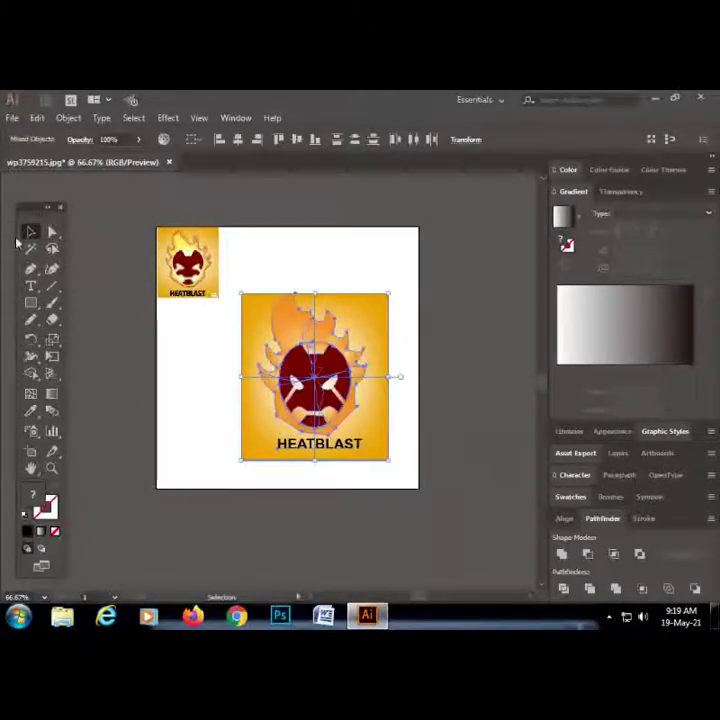
{"action": "key", "text": "ctrl+g"}
{"action": "key", "text": "ctrl+h"}
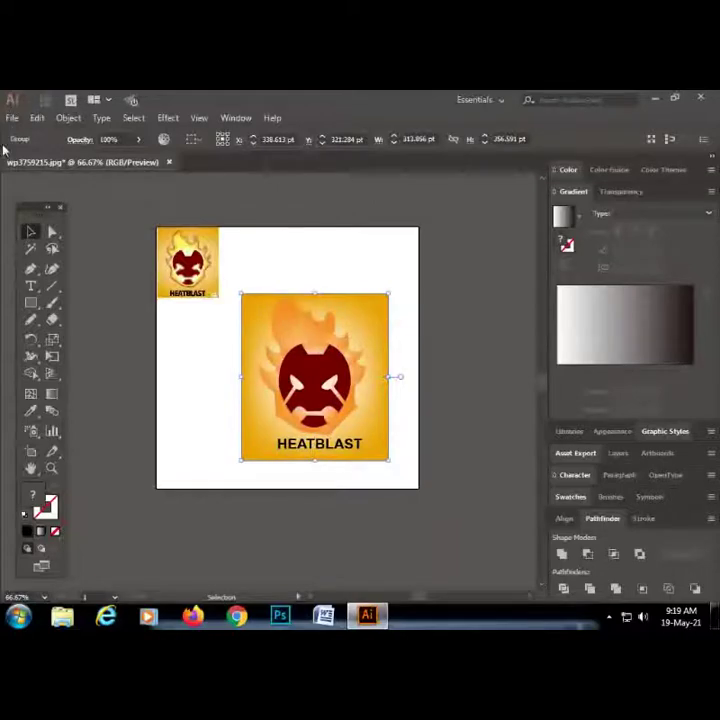
{"action": "left_click", "coordinate": [214, 407]}
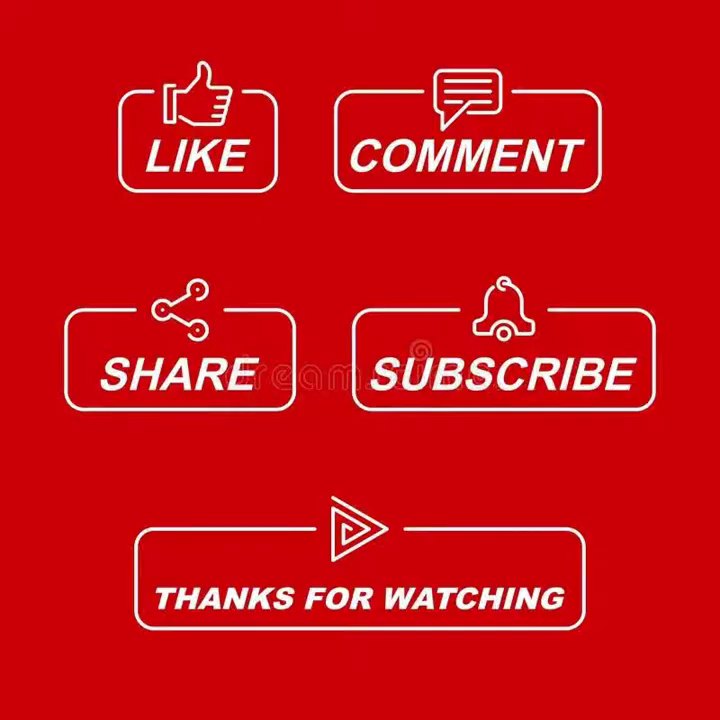